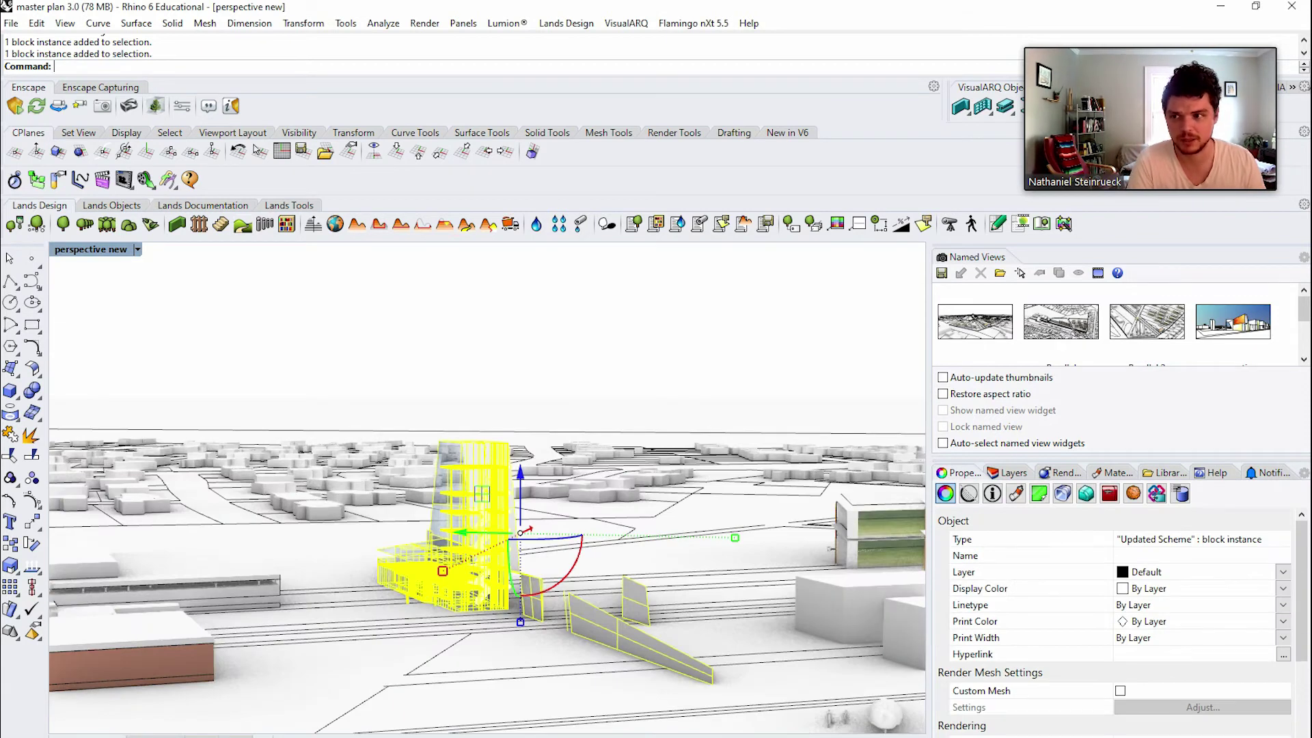
Examine the Updated Scheme building block up close in the master plan's perspective view, selecting it and clearing the selection.
key("Escape")
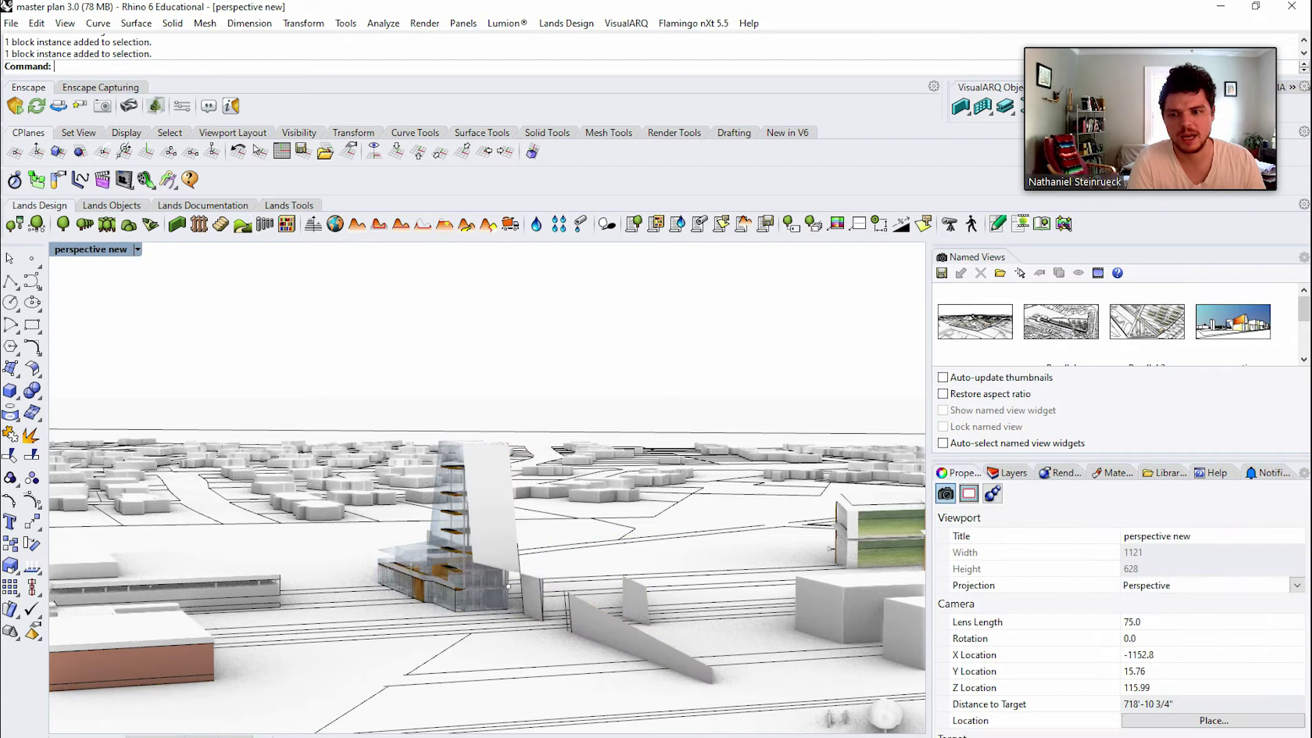
scroll(459, 579, "up", 10)
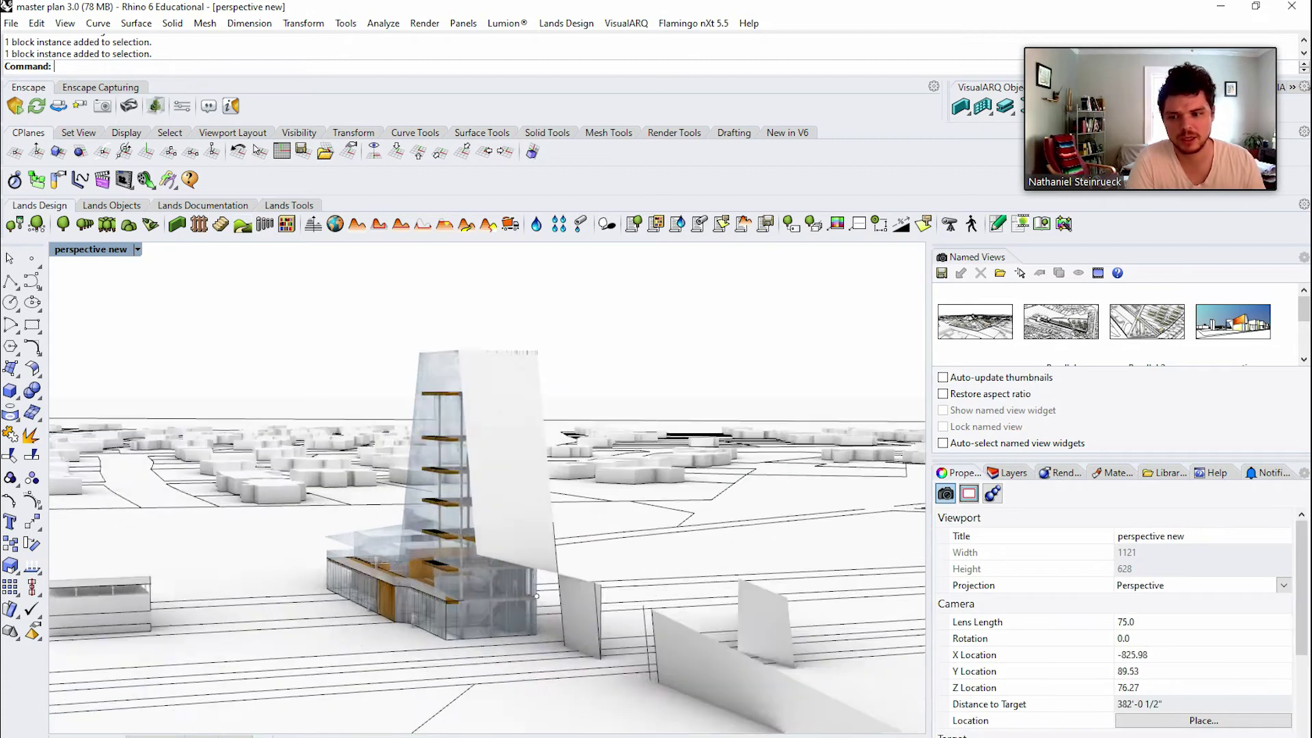
scroll(478, 581, "down", 2)
scroll(526, 615, "up", 13)
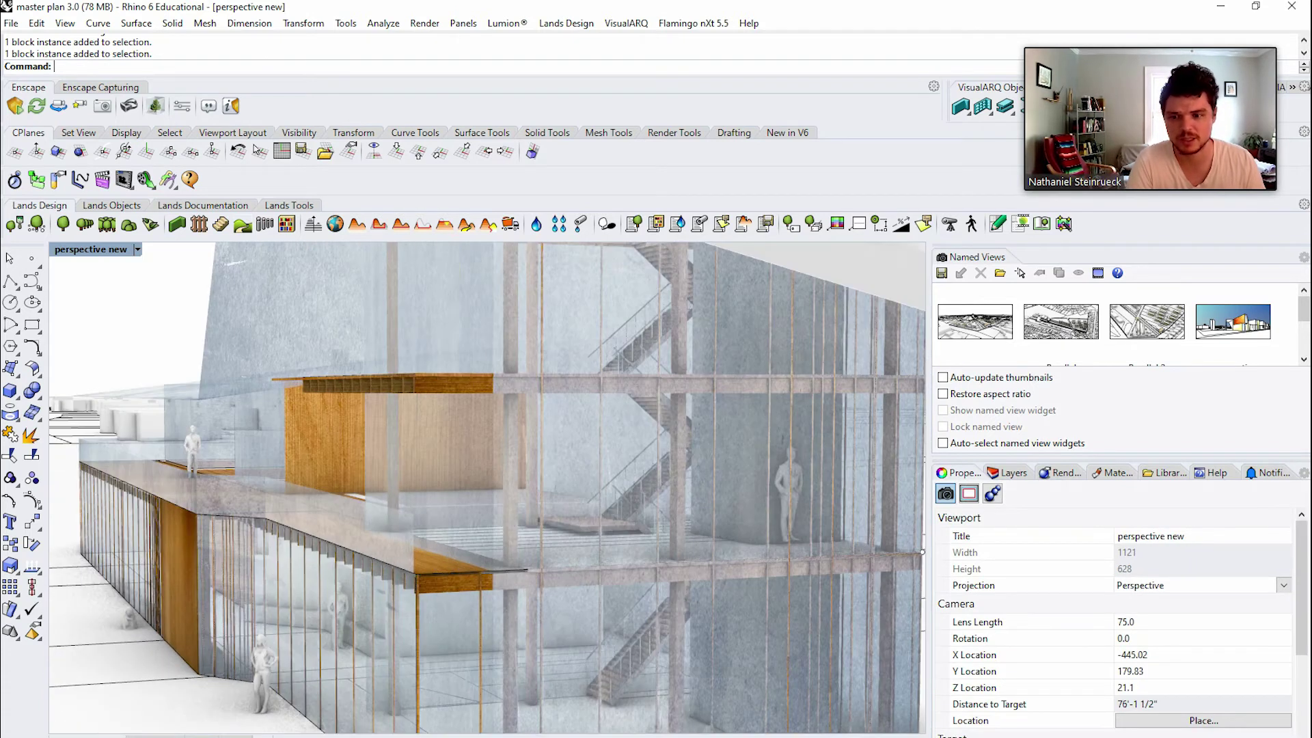
left_click(526, 614)
scroll(521, 558, "down", 8)
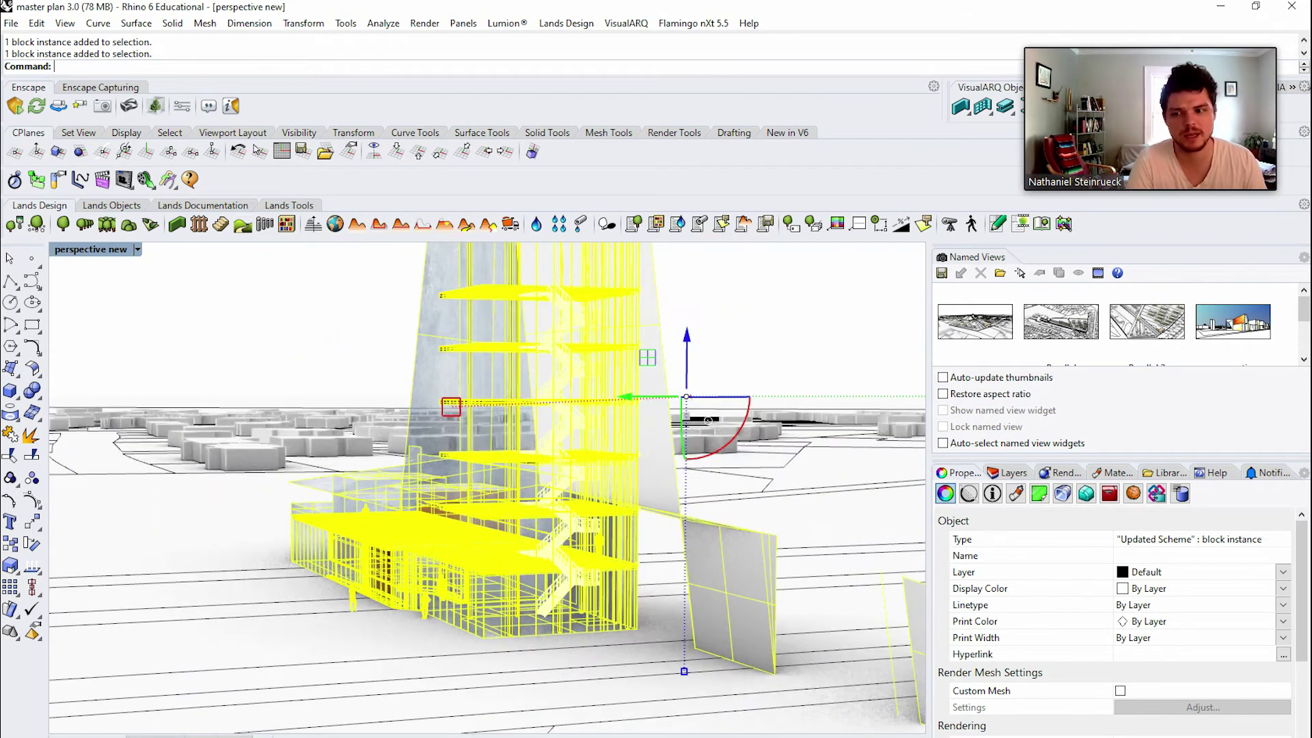
key("Escape")
left_click(520, 558)
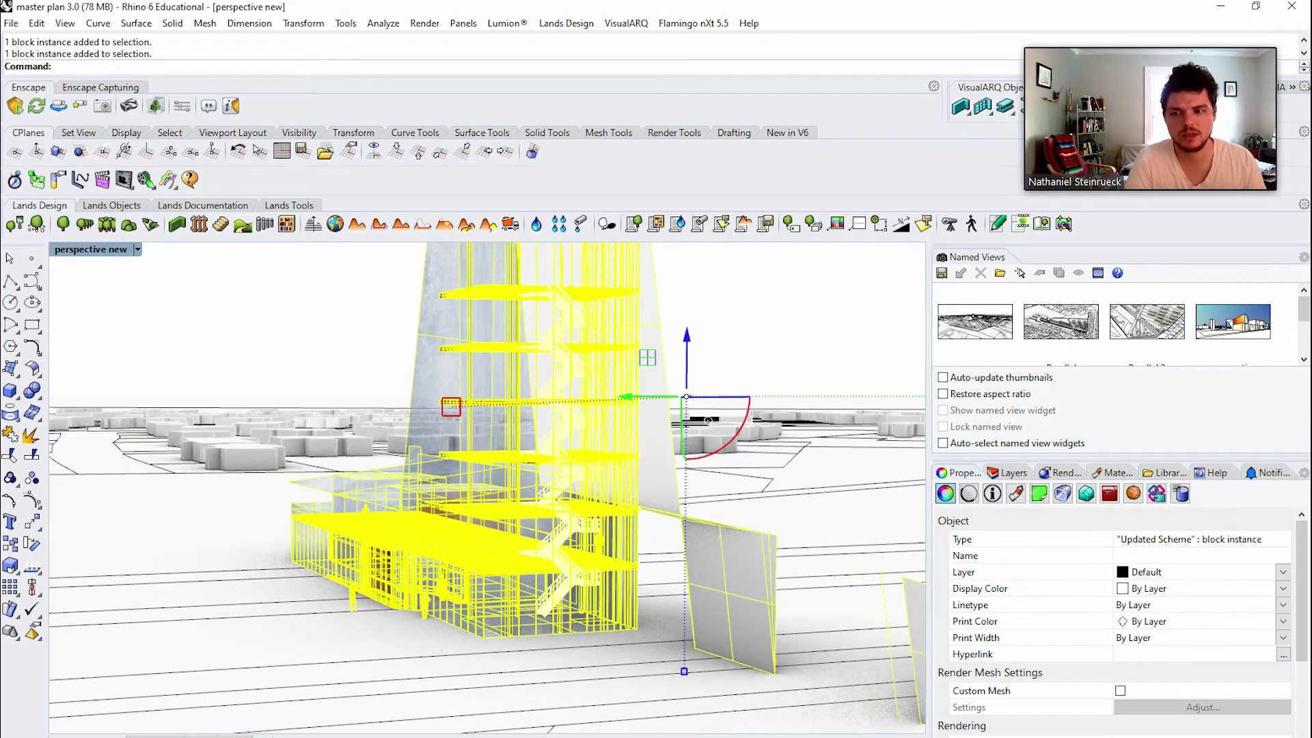
key("Escape")
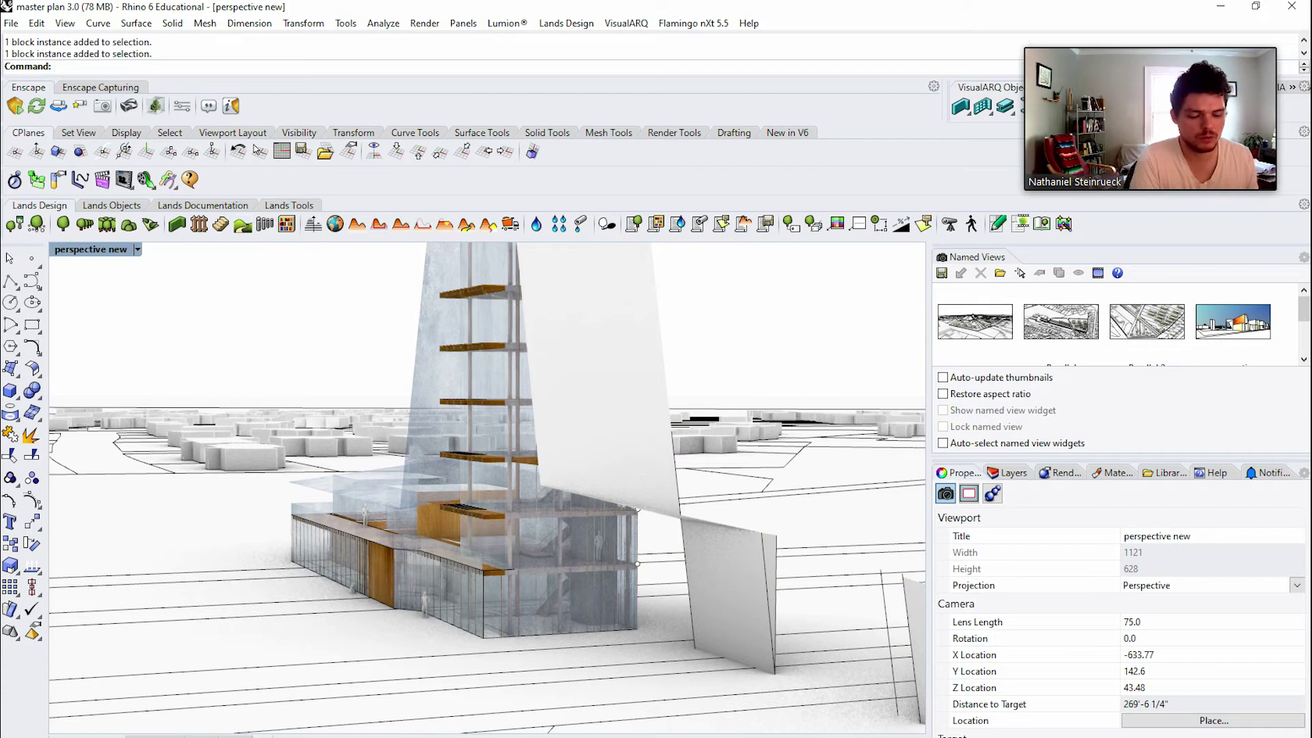
Update the linked Updated Scheme block definition with the Block Manager and check its instance in the master plan.
type("BlockManager")
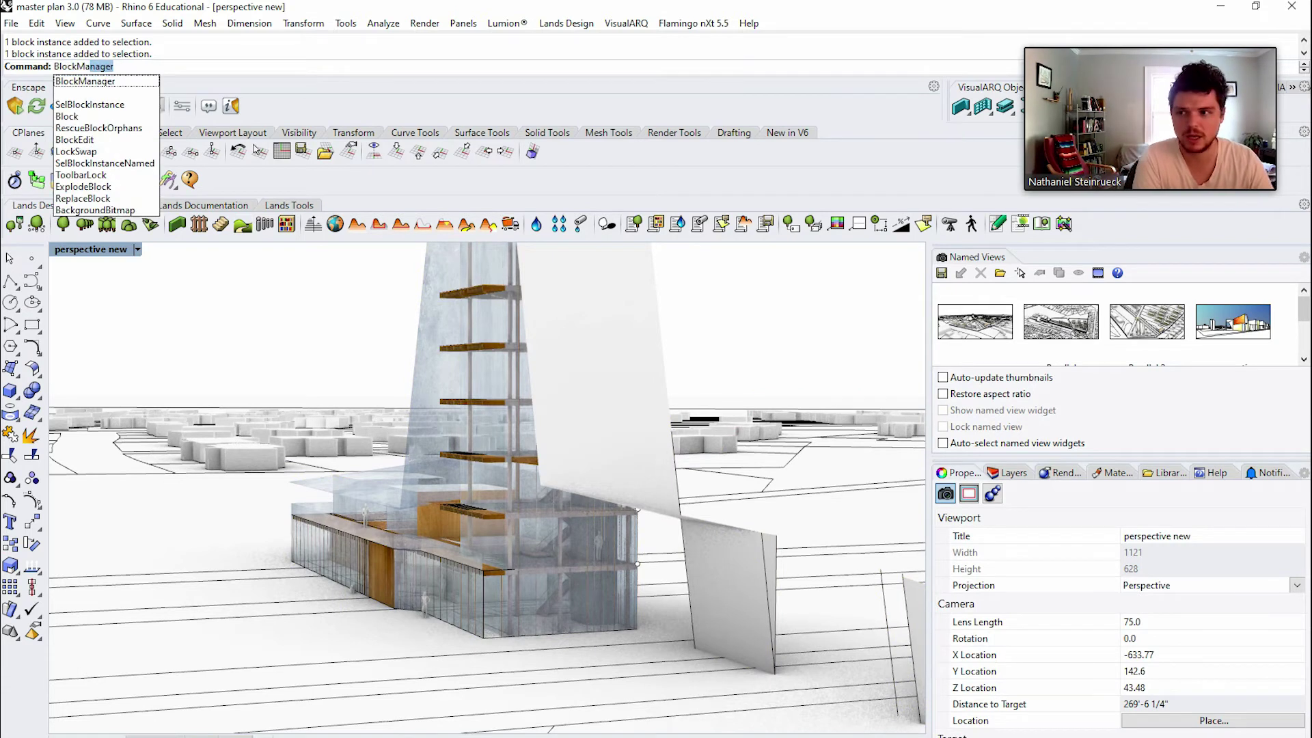
key("Return")
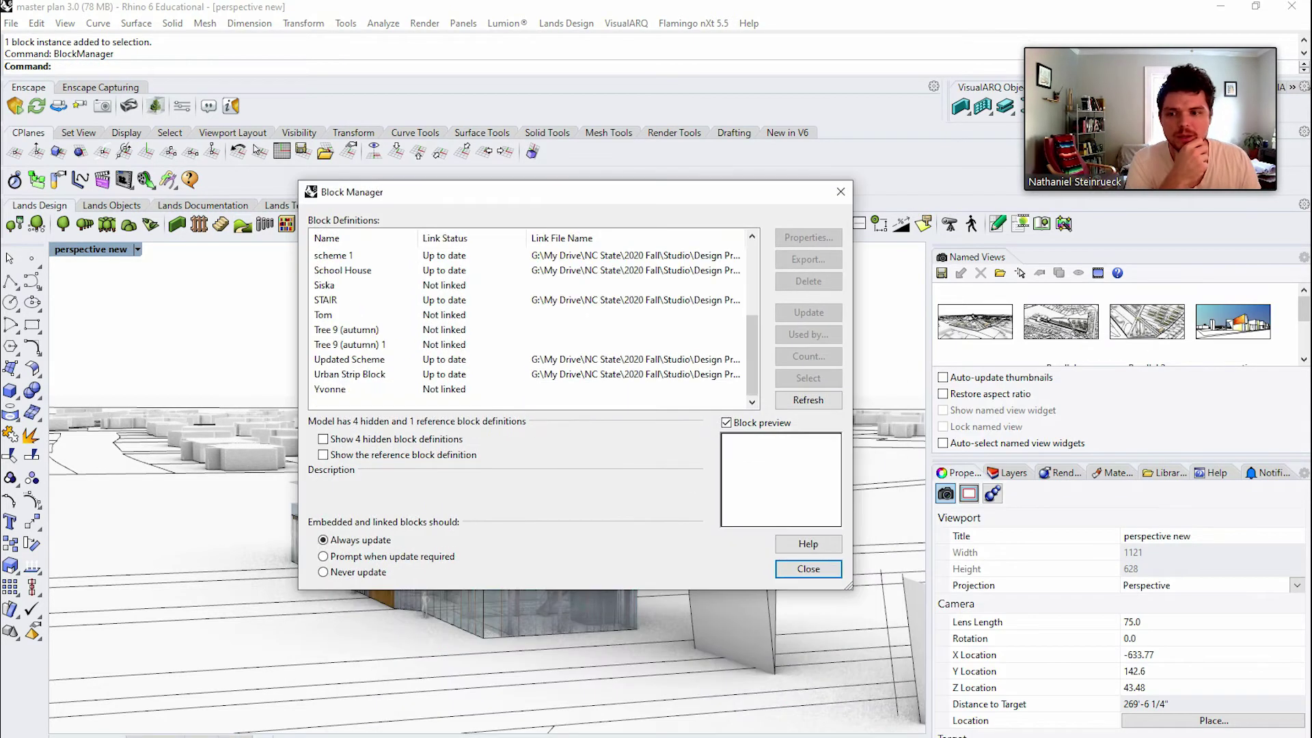
mouse_move(752, 355)
left_mouse_down()
mouse_move(752, 282)
mouse_move(753, 358)
left_mouse_up()
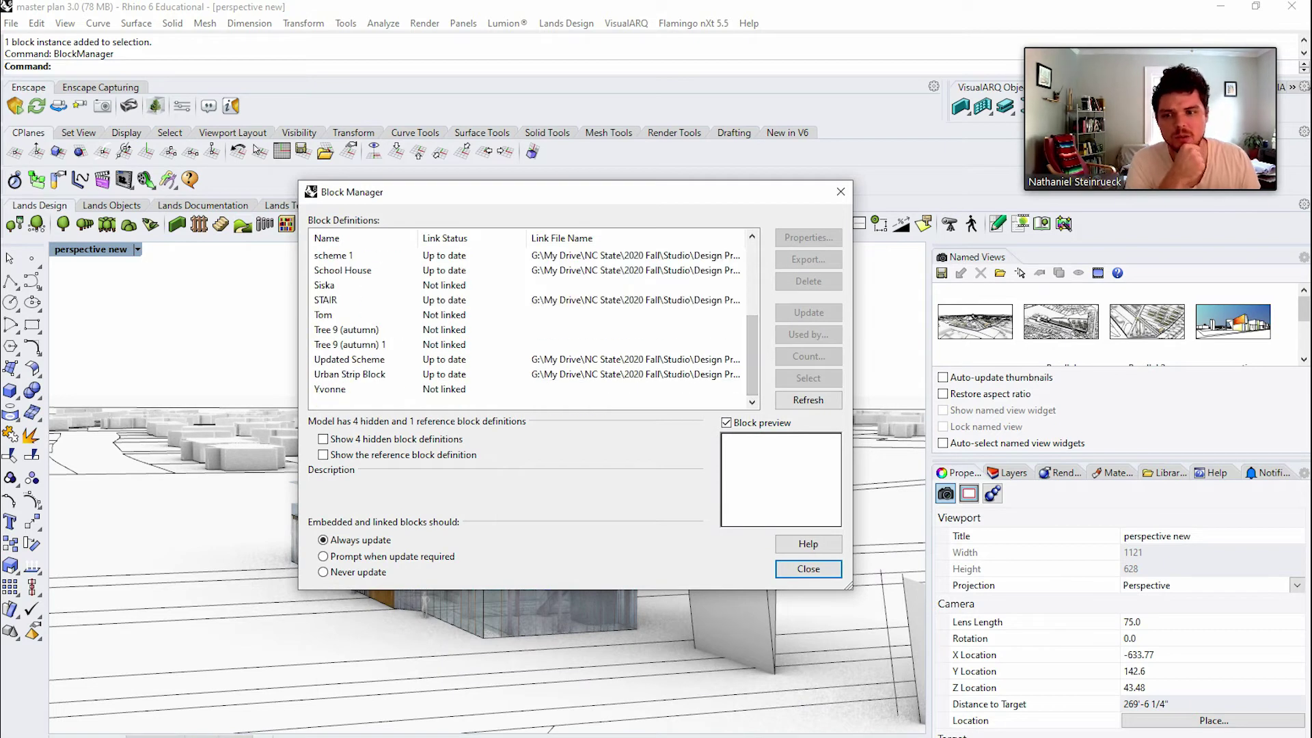
left_click(350, 360)
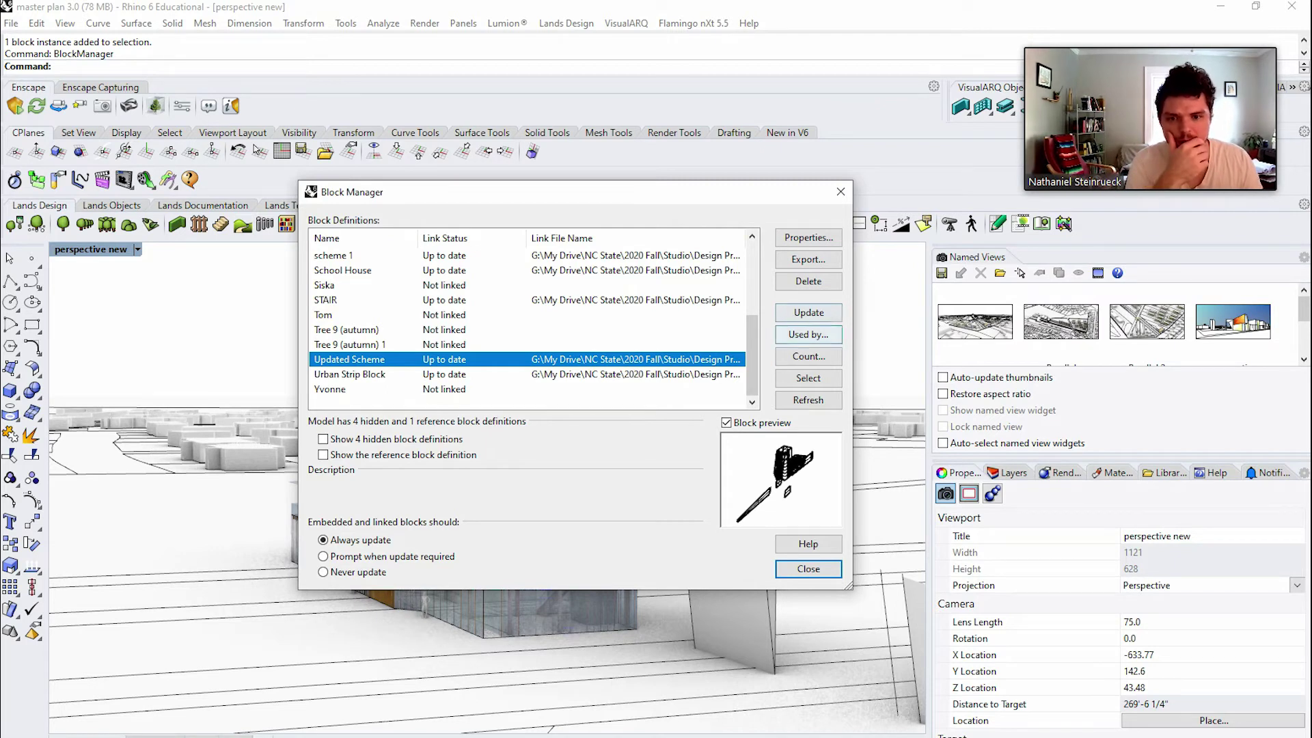
left_click(808, 312)
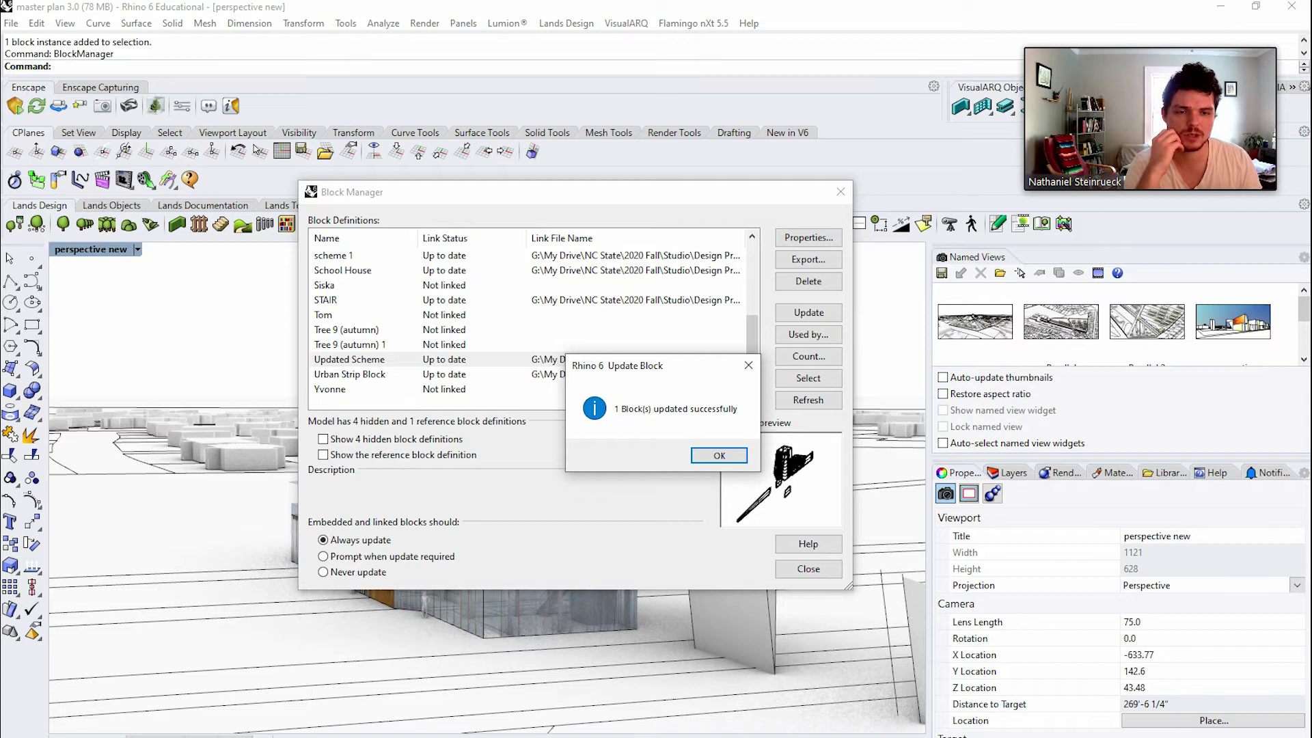
left_click(718, 455)
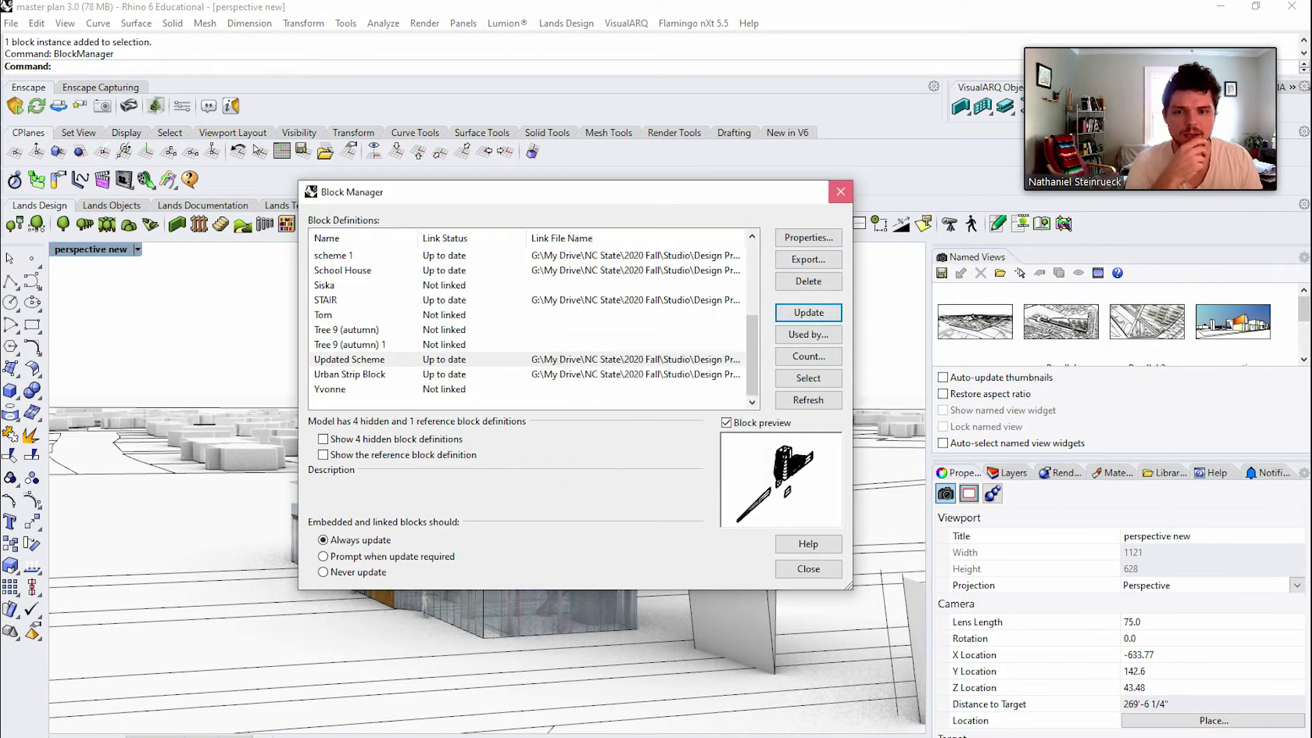
left_click(840, 192)
scroll(820, 519, "down", 2)
right_click_drag(690, 547, 676, 578)
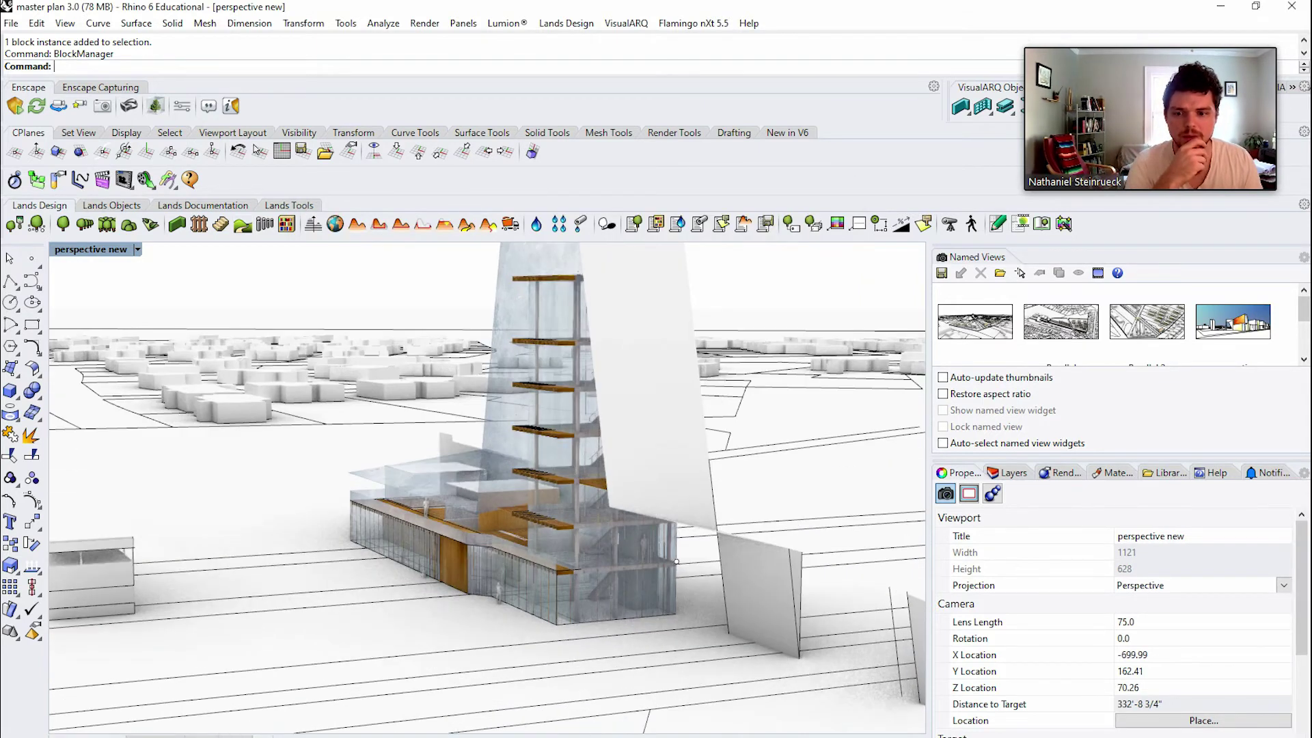
scroll(609, 601, "up", 9)
left_click(609, 602)
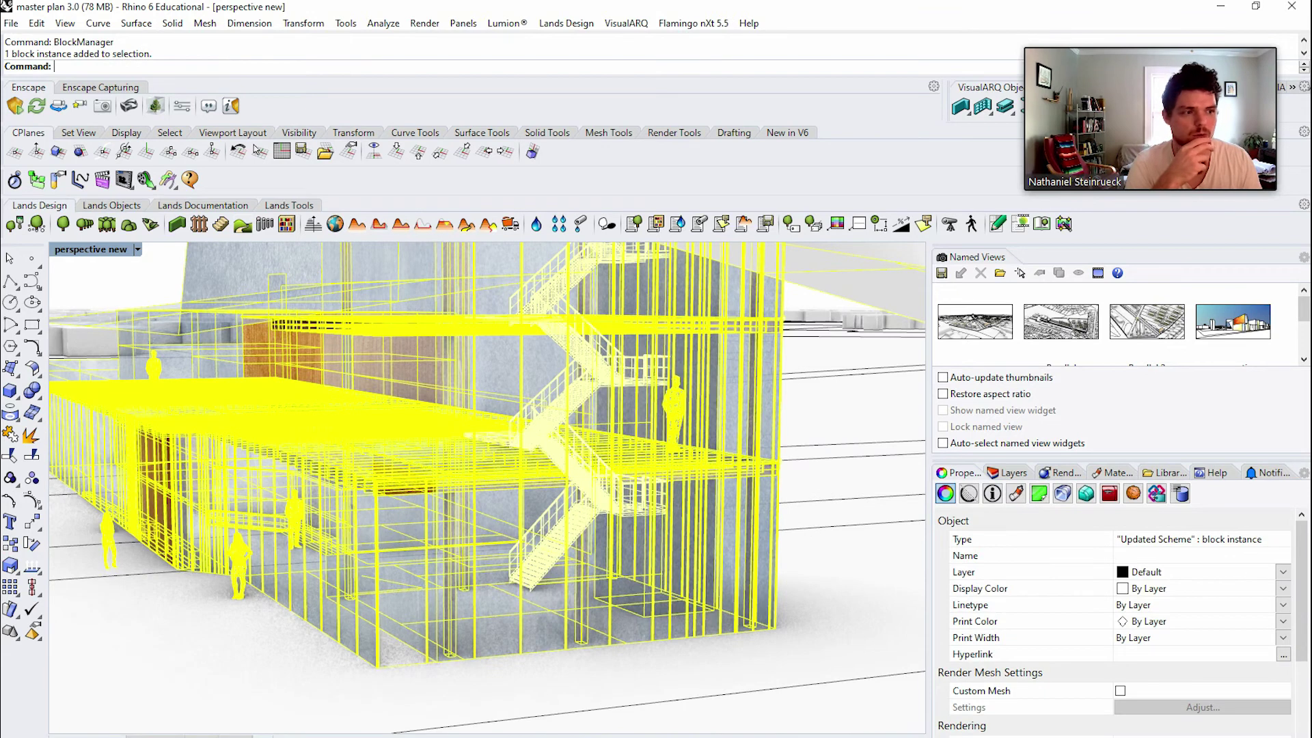
Bring up the Updated Scheme model window and move the clipping plane away so that it does not cut the building.
left_click_drag(1305, 205, 654, 17)
scroll(456, 537, "down", 8)
right_click_drag(456, 537, 578, 559)
scroll(580, 558, "up", 8)
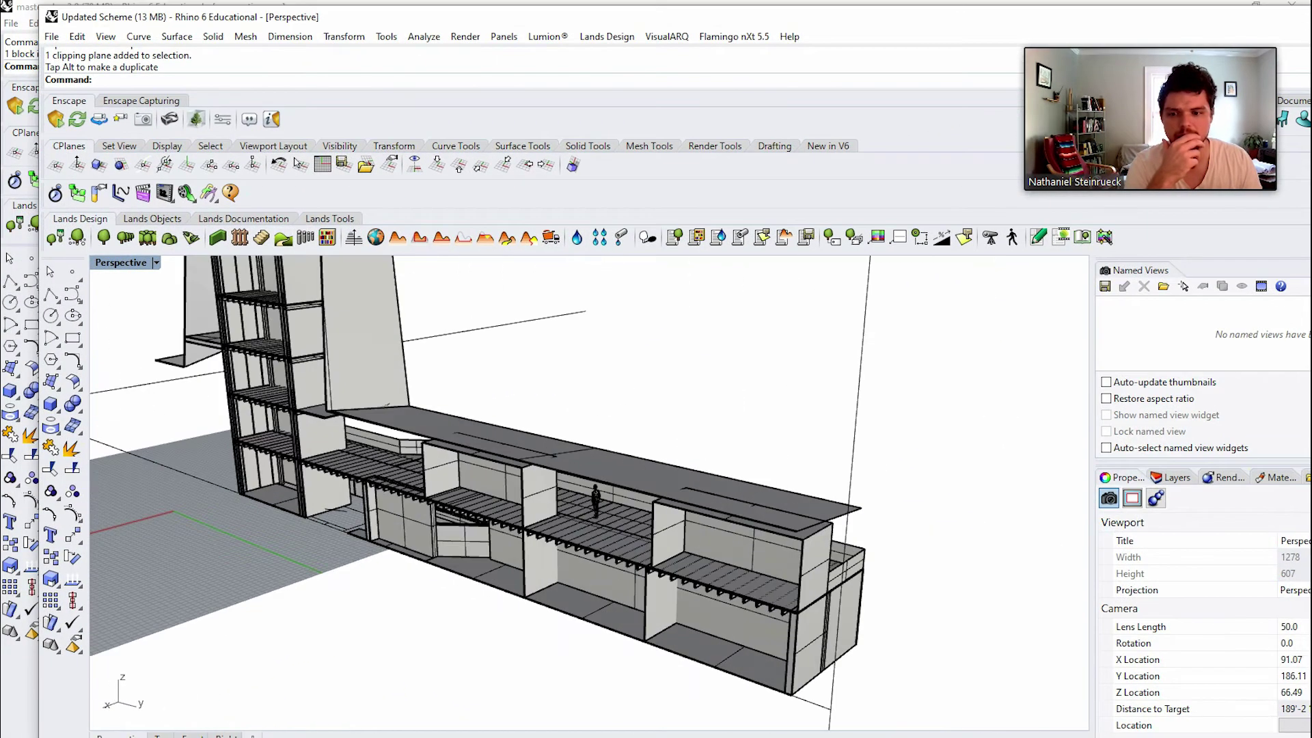
left_click(596, 456)
left_click(629, 348)
scroll(629, 348, "down", 9)
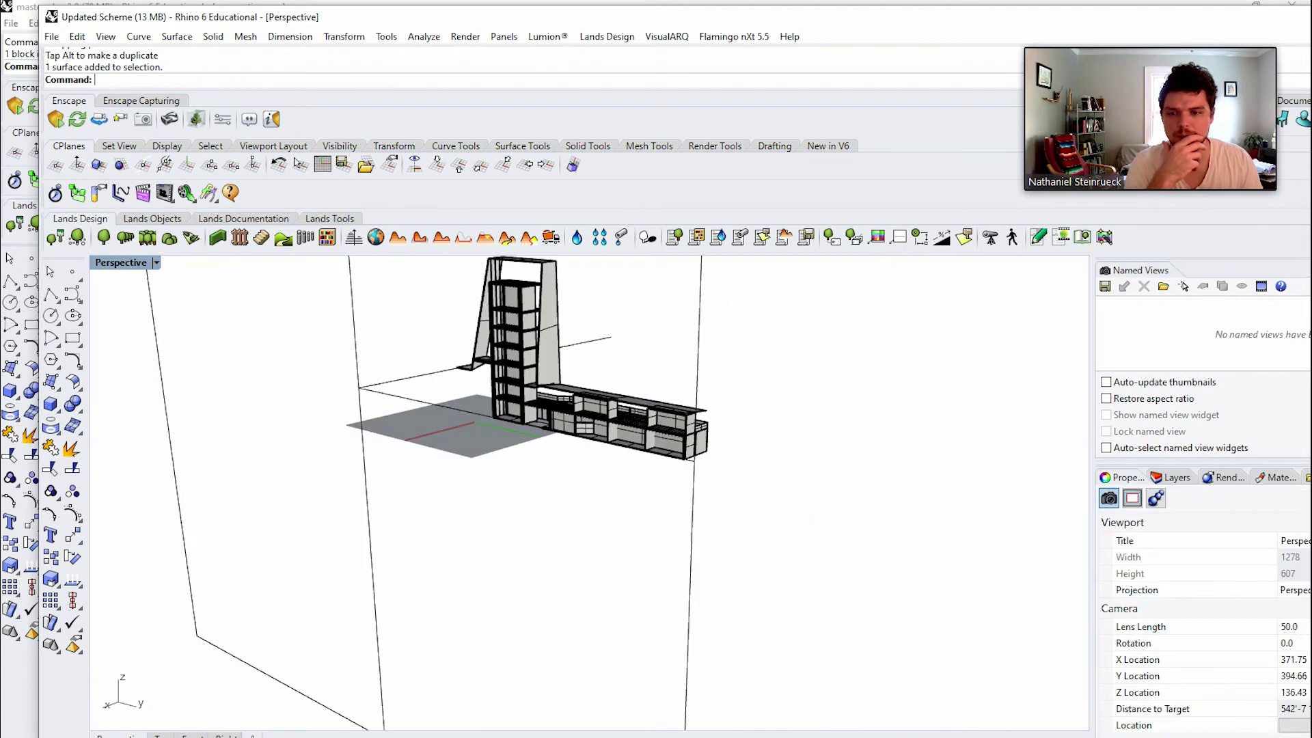
left_click(687, 504)
scroll(686, 504, "down", 4)
right_click_drag(686, 505, 618, 500)
left_click_drag(460, 419, 251, 443)
left_click(437, 492)
scroll(546, 424, "up", 9)
right_click_drag(724, 546, 786, 557)
scroll(785, 557, "down", 4)
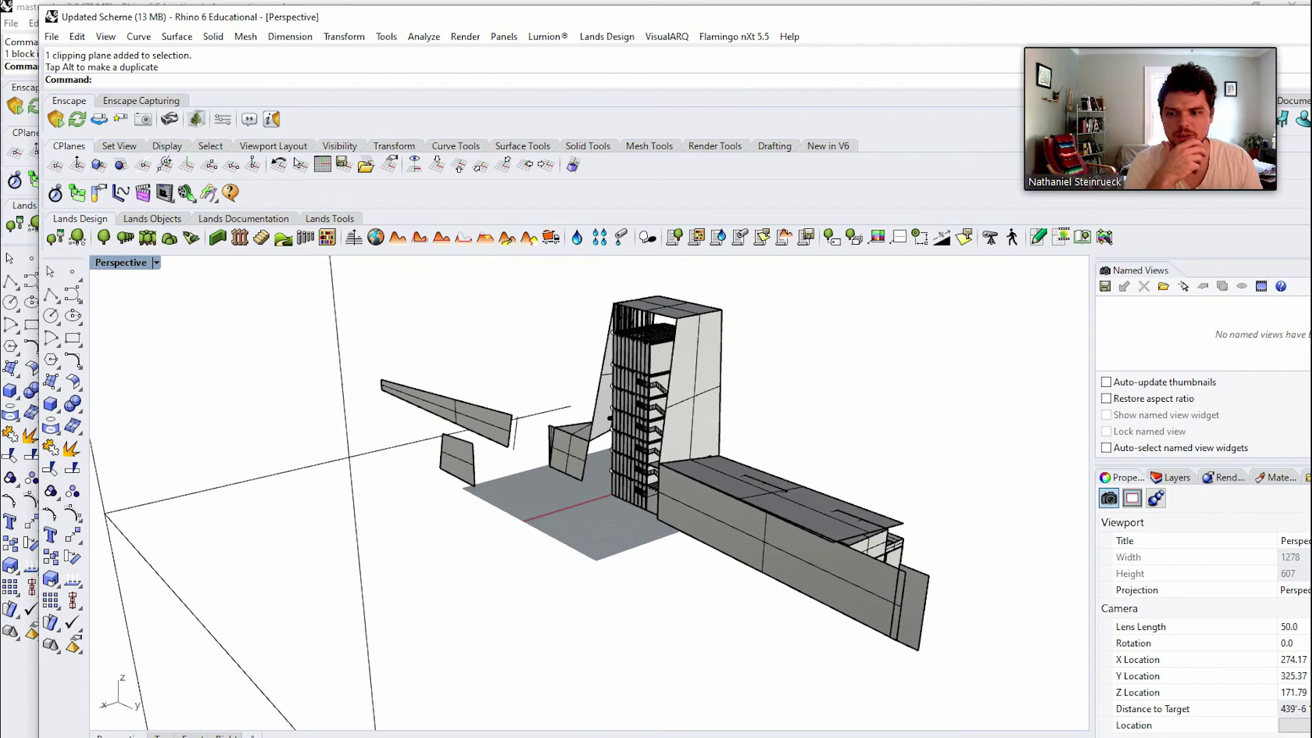
Move the small freestanding wall surface along the X axis toward the tower, next to the angled wall.
left_click(457, 465)
left_click_drag(414, 466, 510, 443)
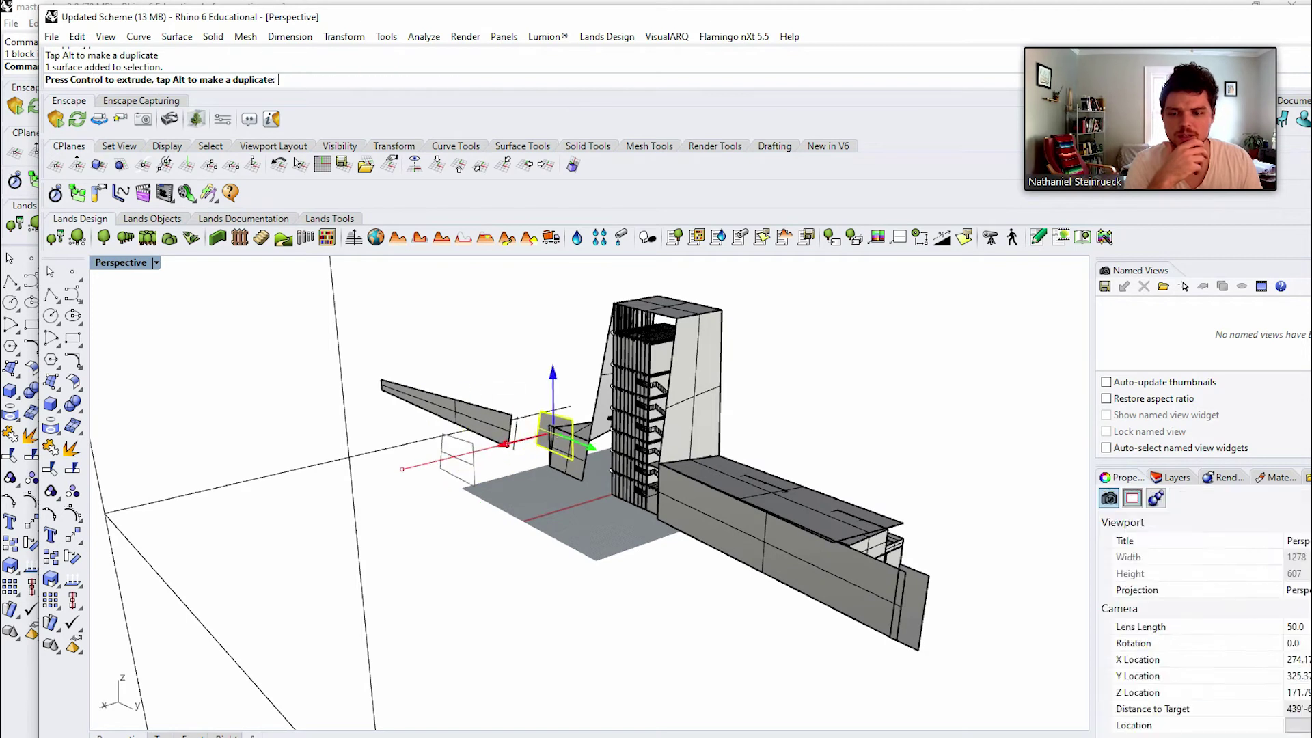
left_click(580, 577)
scroll(580, 578, "down", 2)
right_click_drag(581, 577, 624, 569)
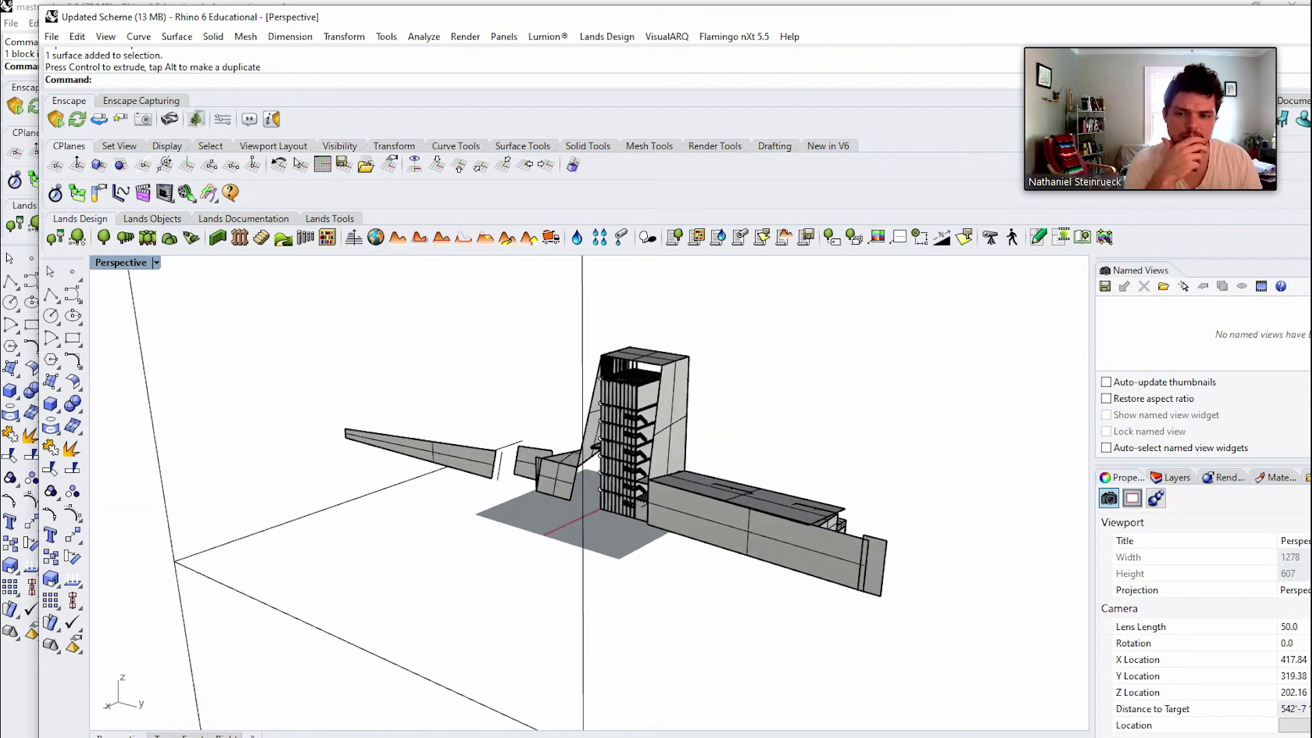
scroll(588, 478, "up", 5)
Save the Updated Scheme model file with the moved wall.
left_click(51, 36)
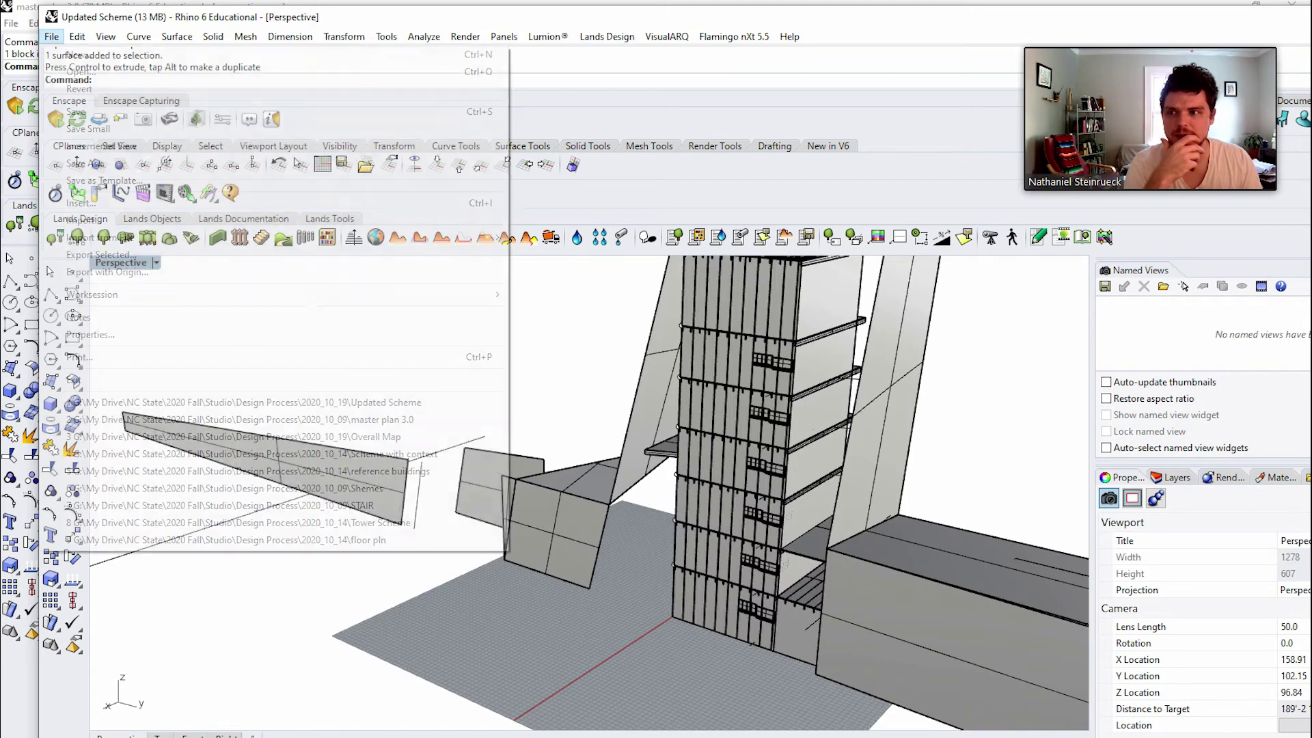
left_click(75, 111)
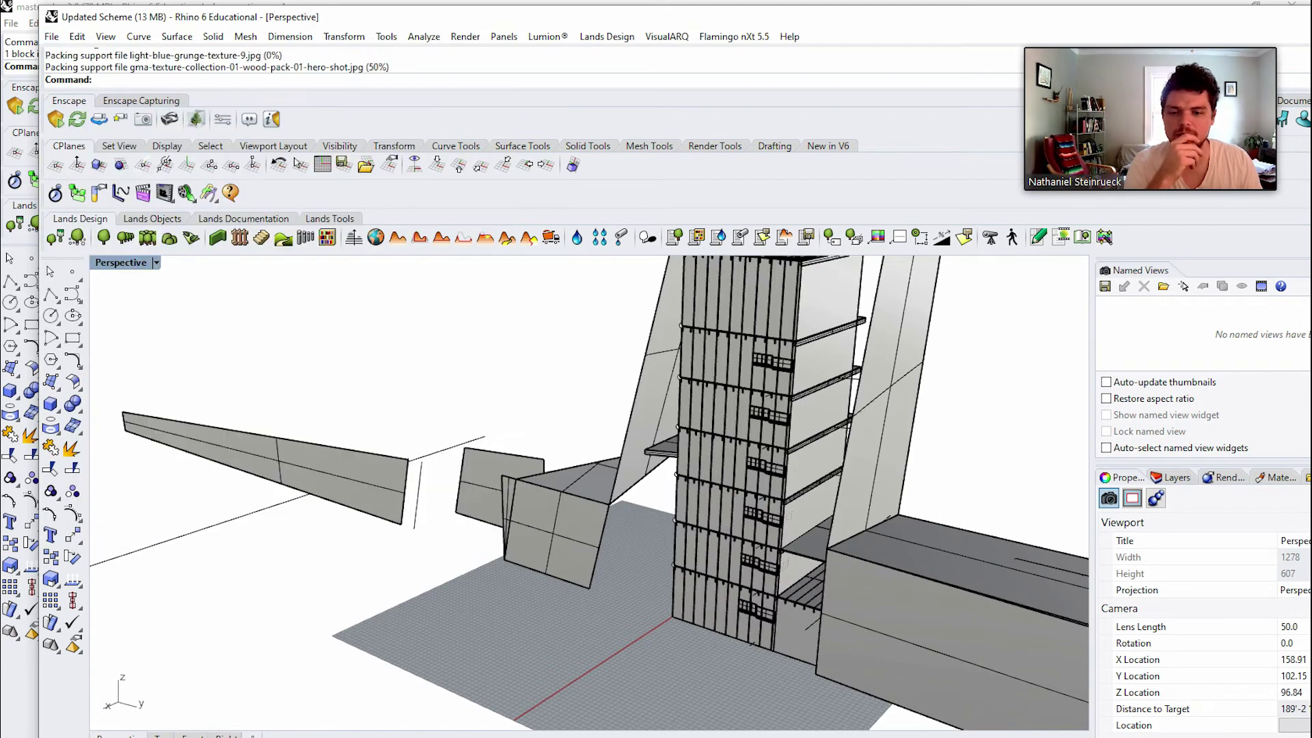
scroll(588, 478, "down", 2)
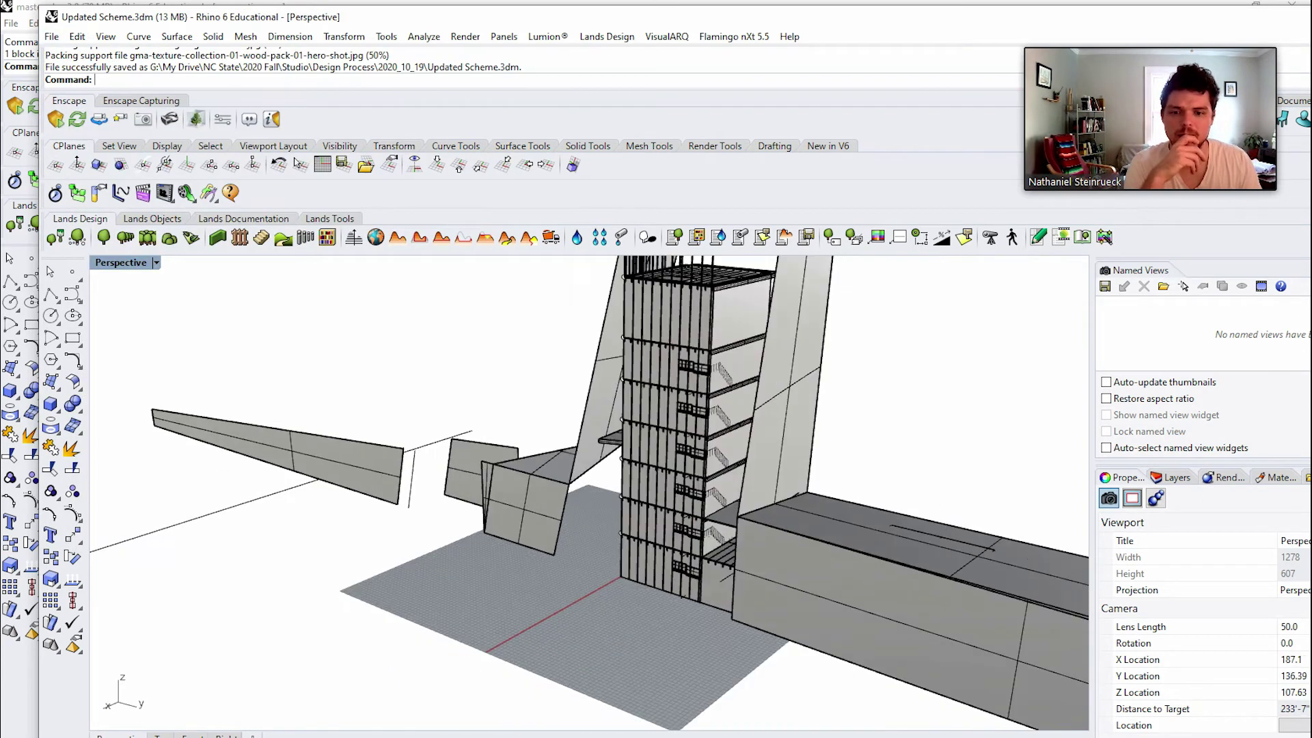
Return to the master plan model and refresh the Updated Scheme block from its newly saved linked file with the Block Manager.
left_click_drag(342, 16, 1266, 134)
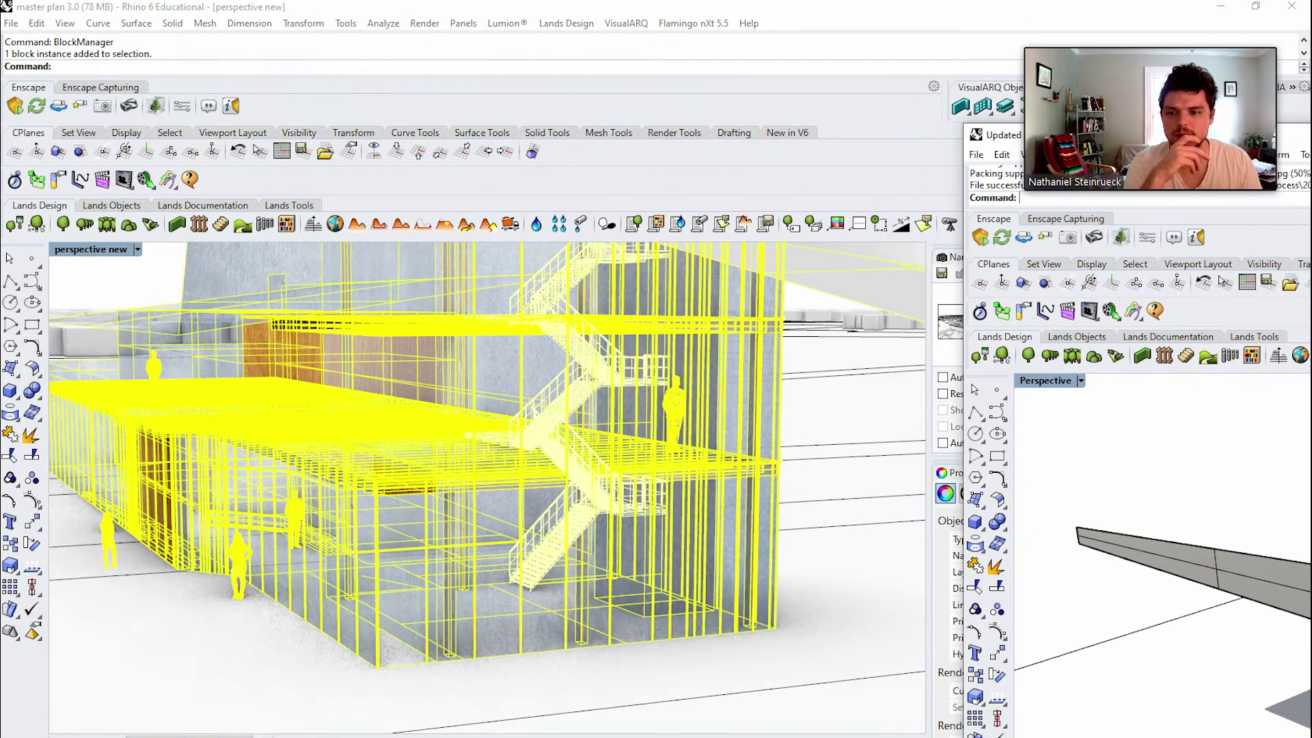
scroll(608, 546, "down", 4)
left_click(608, 659)
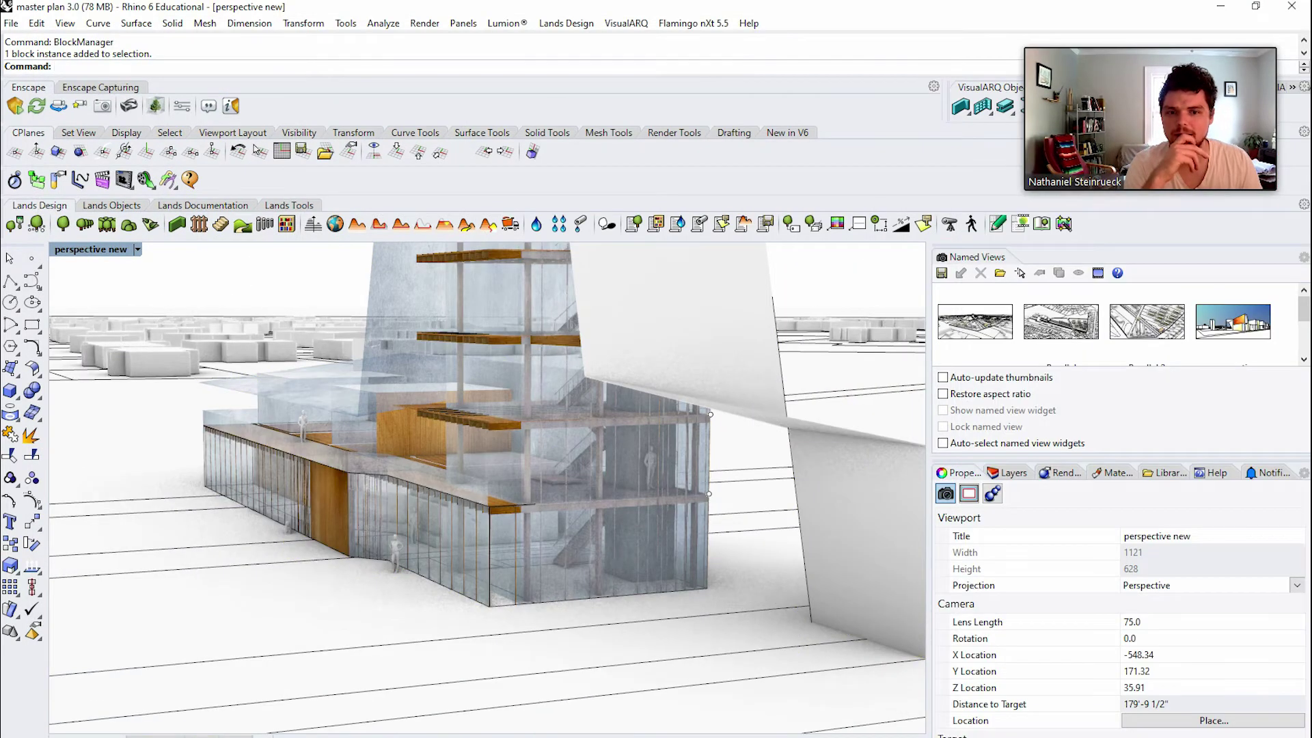
type("BlockManager")
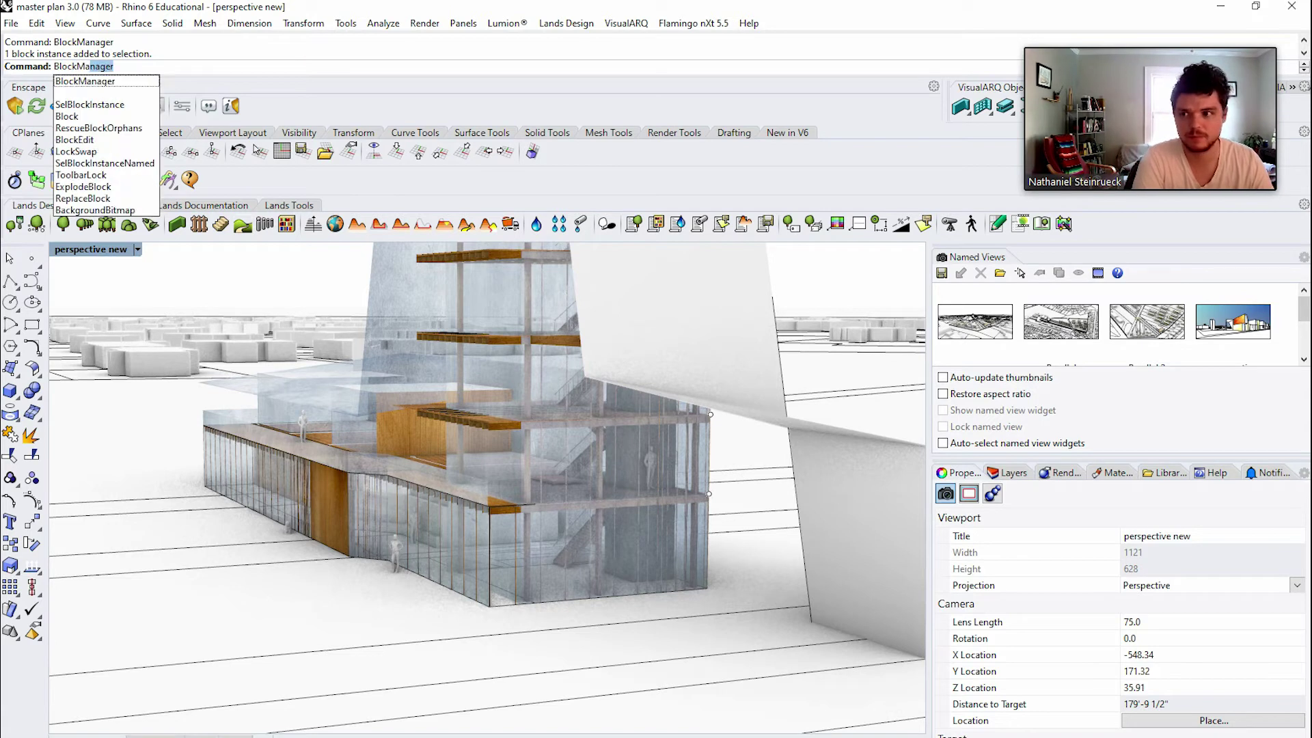
key("Return")
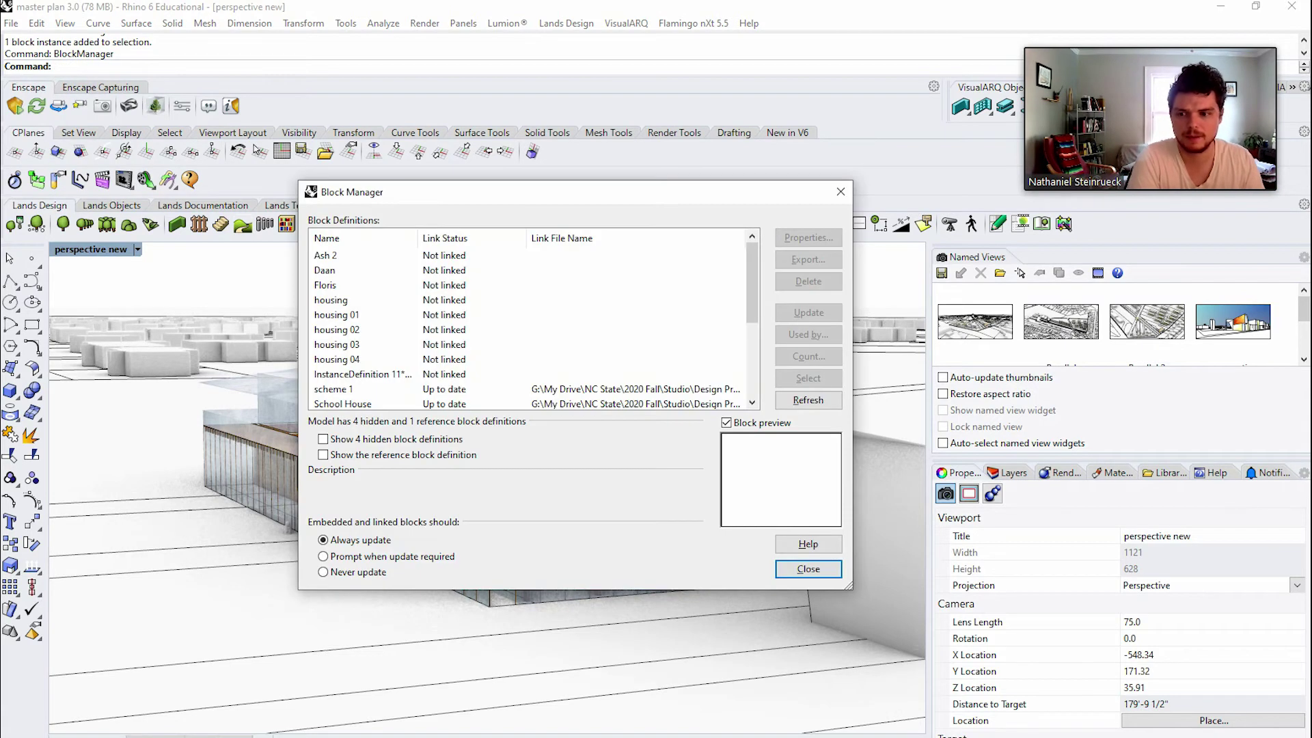
left_click(343, 404)
scroll(343, 404, "down", 3)
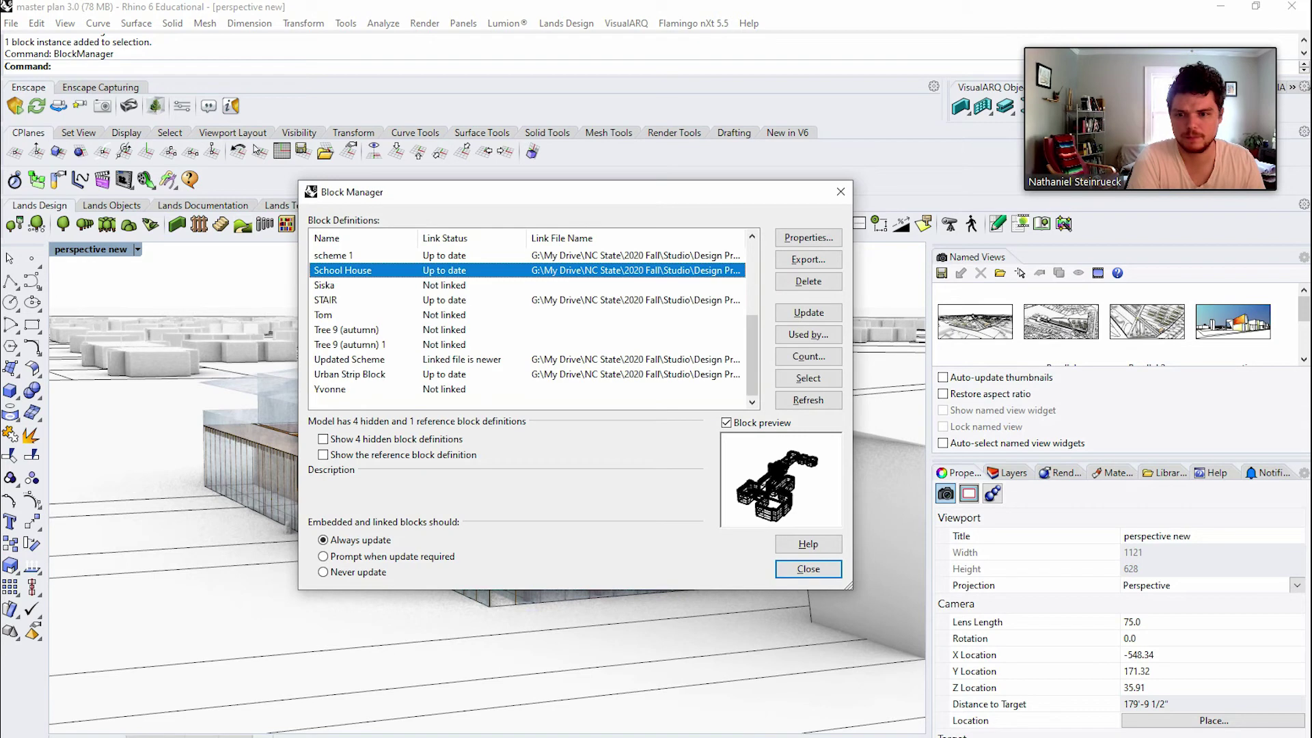
left_click(326, 300)
left_click(349, 359)
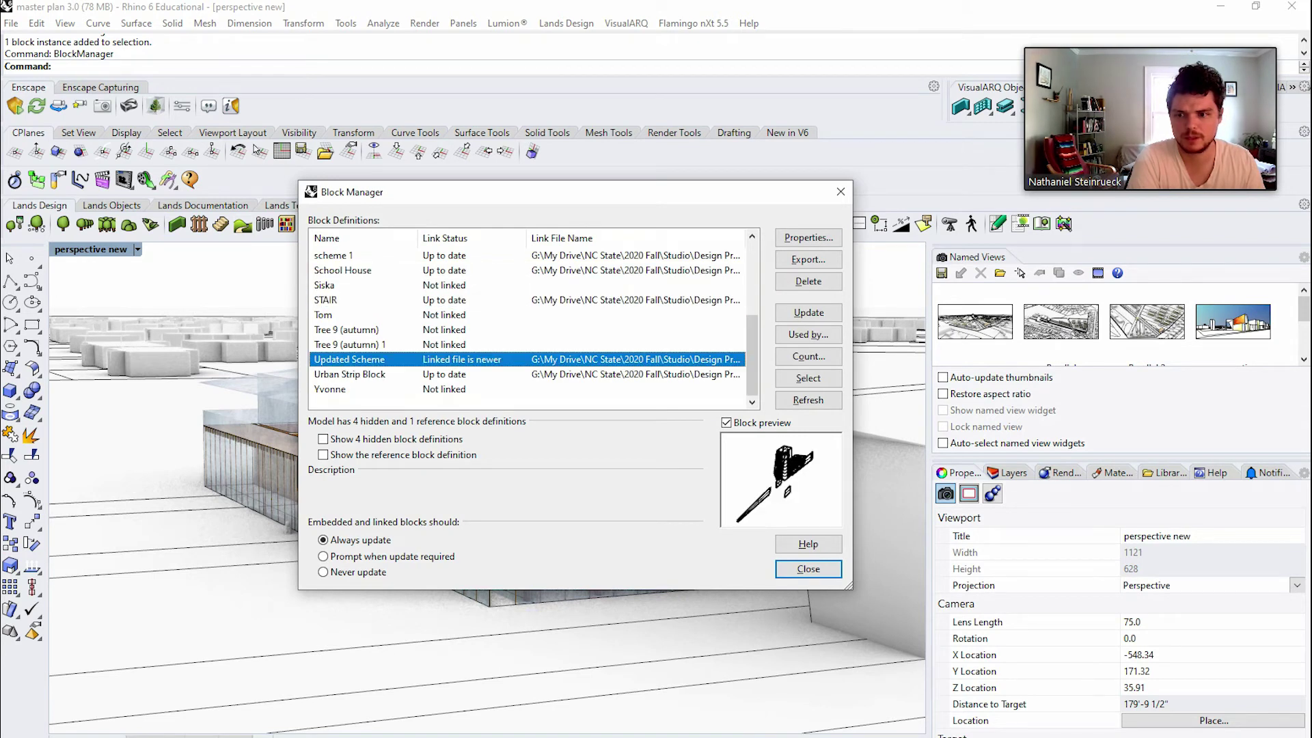
left_click(809, 313)
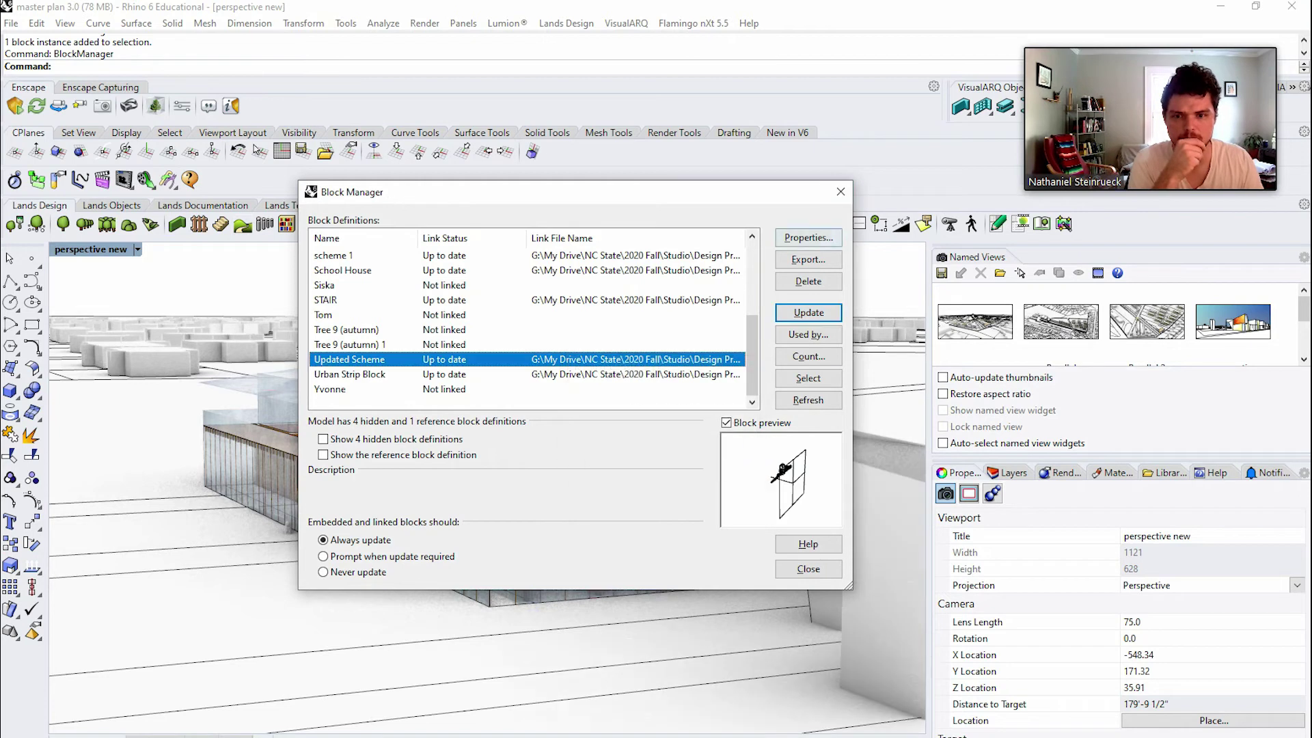
key("Escape")
Examine the refreshed Updated Scheme block in the master plan, checking the relocated wall and the extents of the selected instance.
scroll(519, 365, "down", 10)
right_click_drag(520, 365, 525, 407)
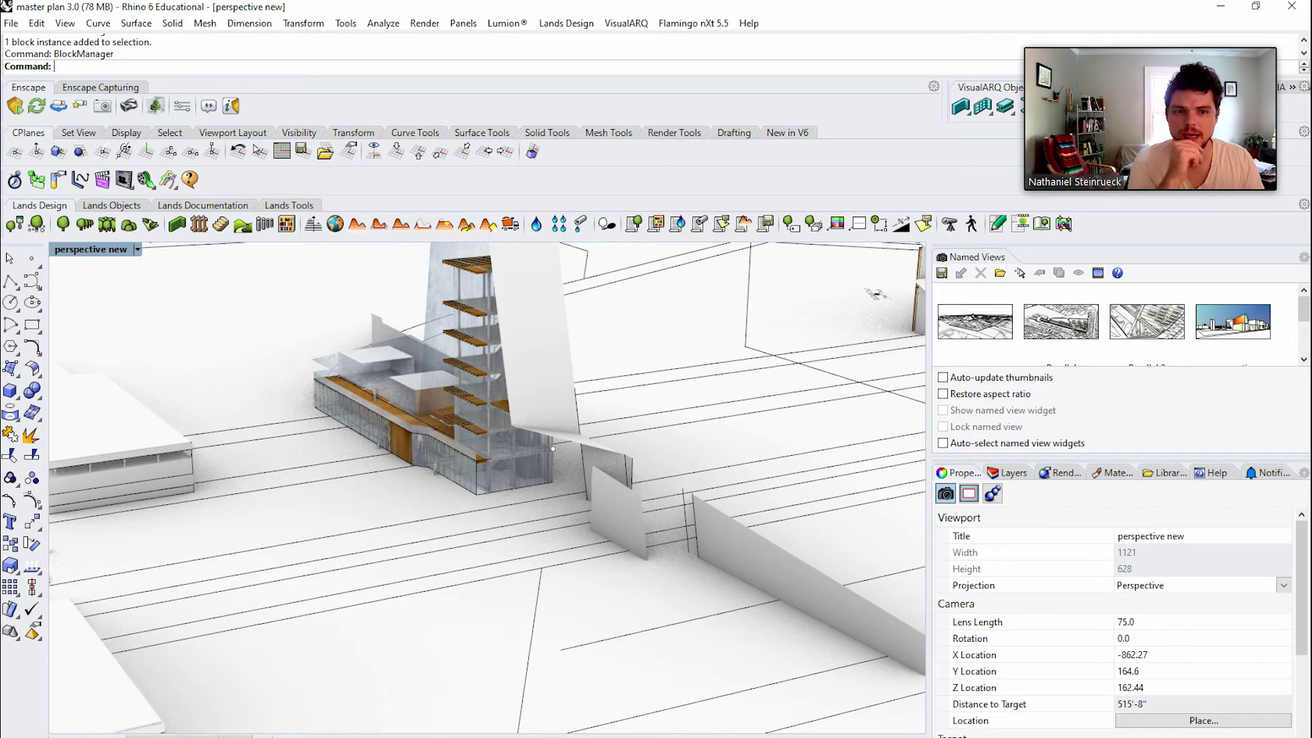
scroll(303, 564, "down", 4)
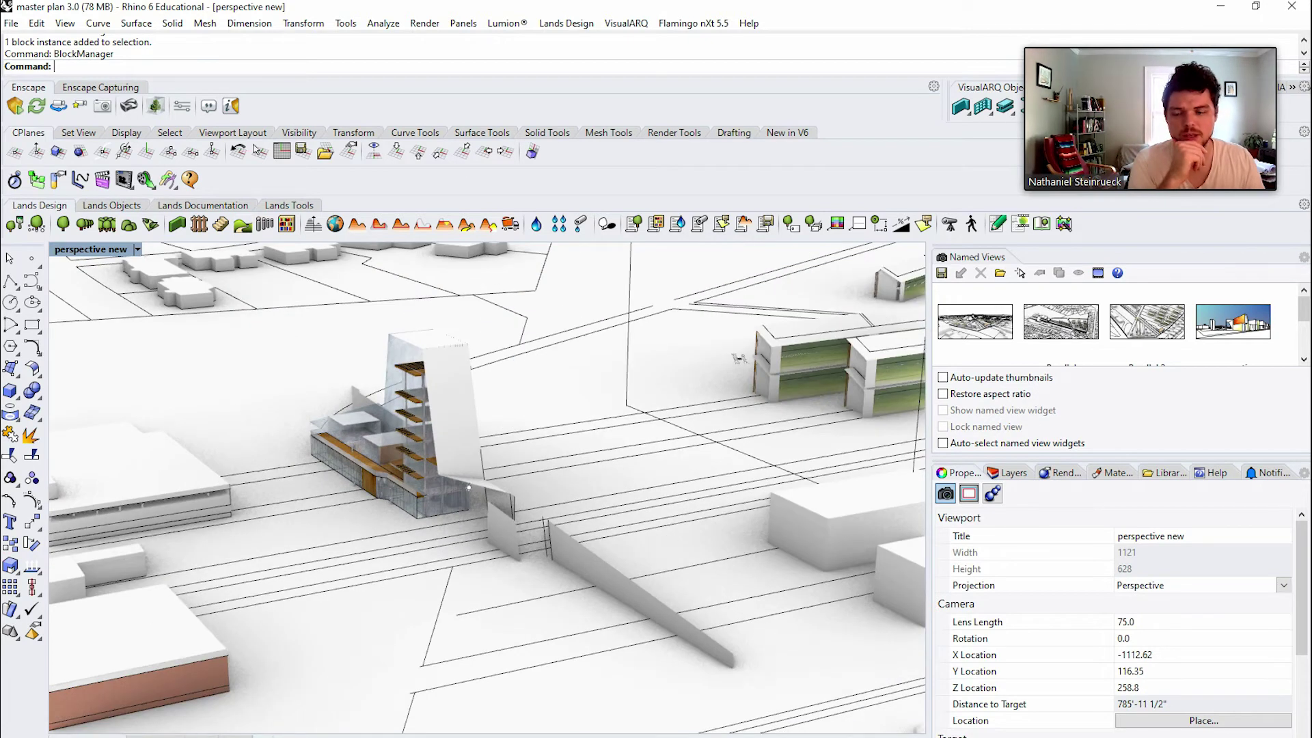
left_click(469, 487)
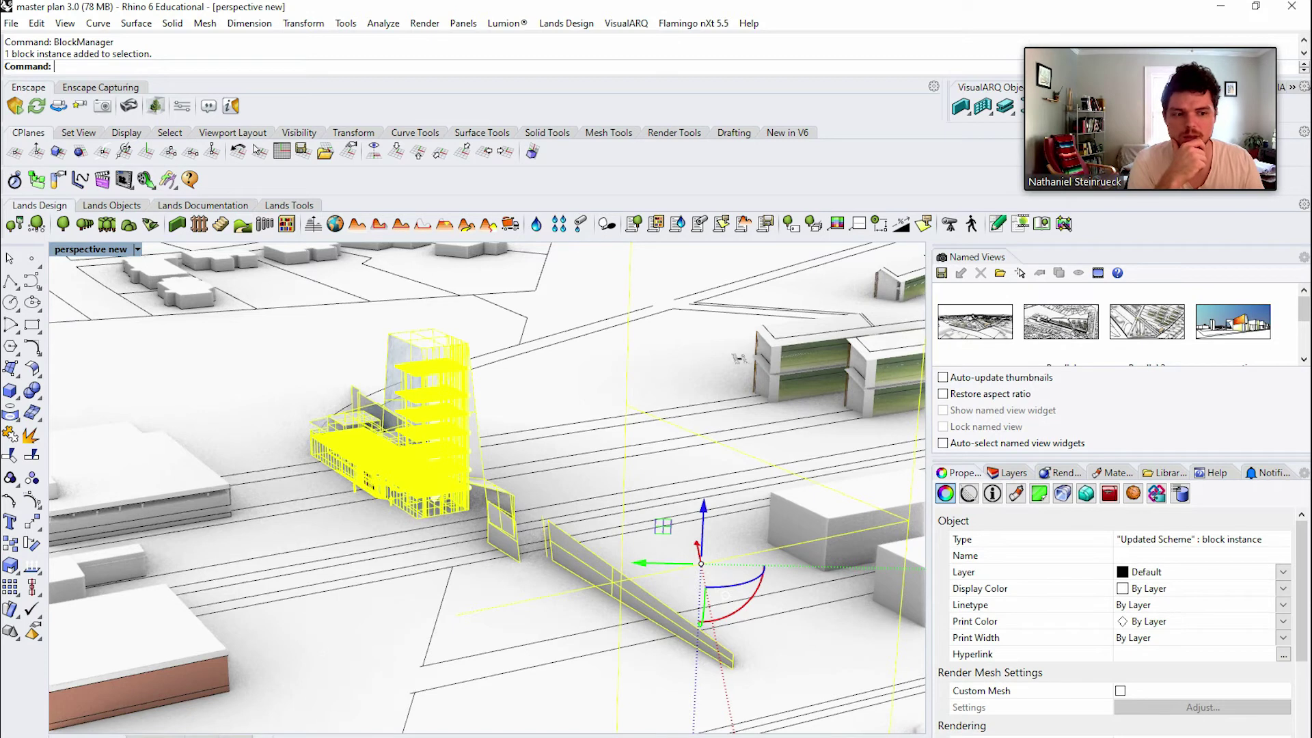
scroll(737, 357, "up", 4)
scroll(471, 390, "down", 2)
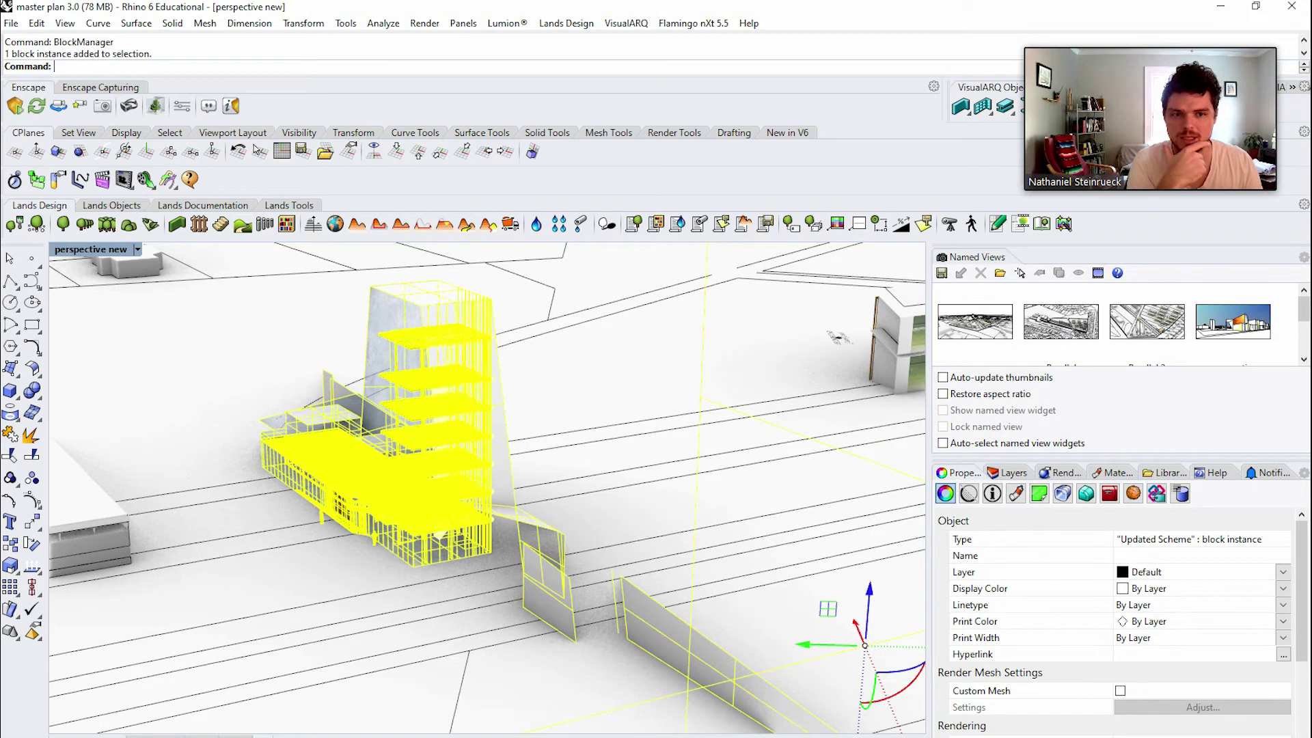
scroll(838, 336, "down", 2)
scroll(784, 350, "down", 2)
Switch to the Updated Scheme model and frame the two box volumes beneath the low wing's roof.
key("alt+Tab")
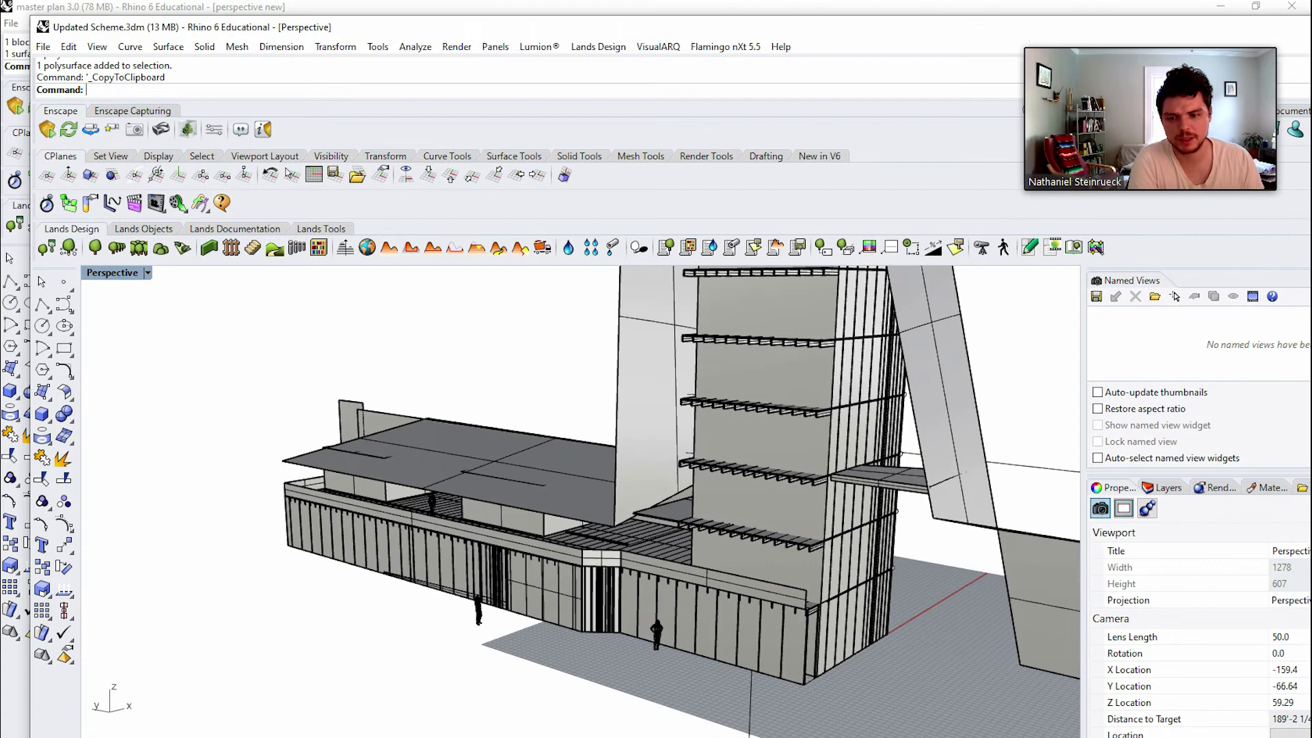
right_click_drag(547, 478, 615, 455)
scroll(516, 444, "up", 8)
right_click_drag(614, 505, 618, 471)
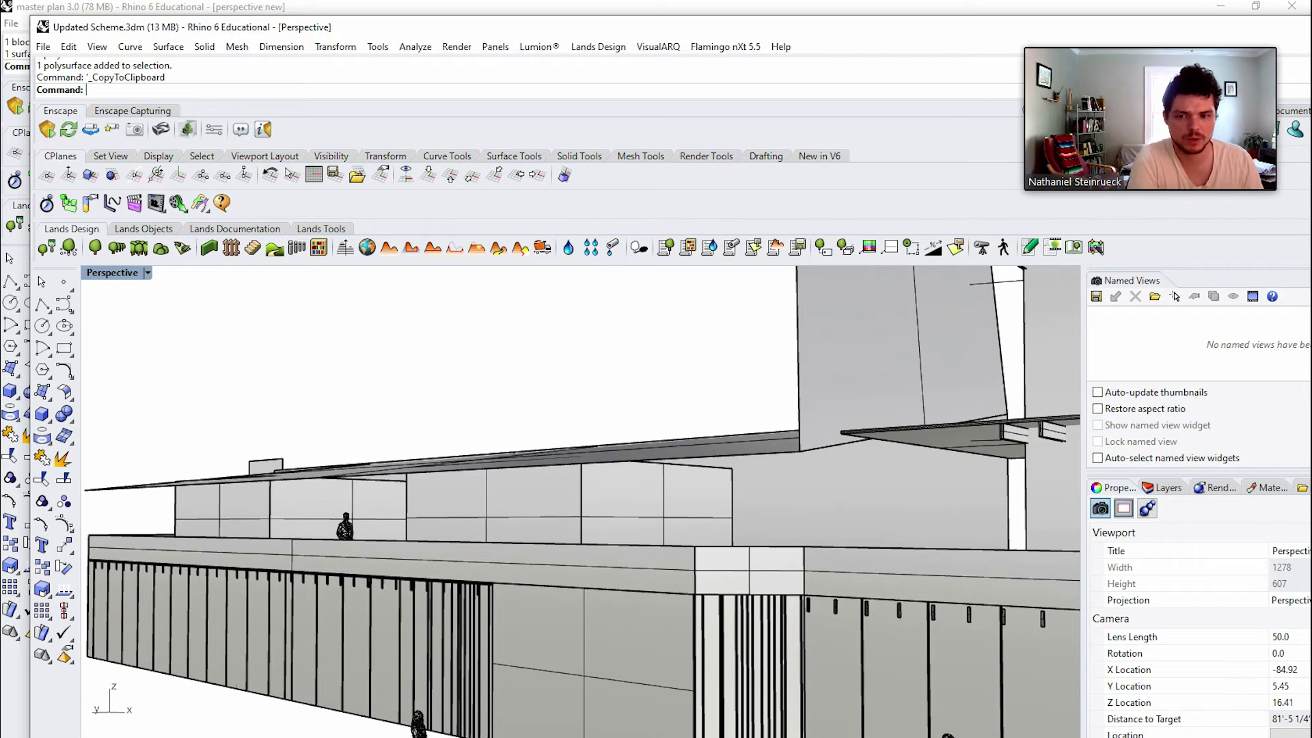
left_click(546, 509)
left_click(307, 506, "shift")
key("Escape")
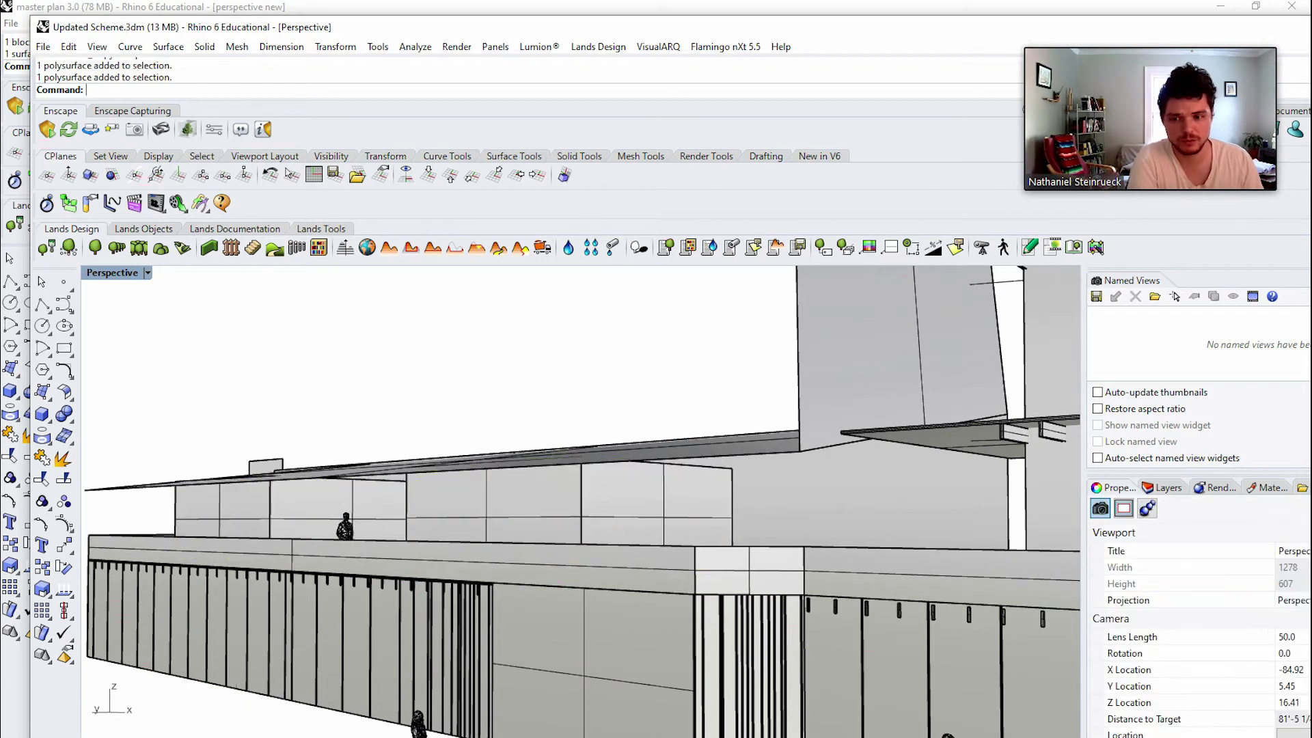
left_click(533, 506)
left_click(307, 505, "shift")
key("Escape")
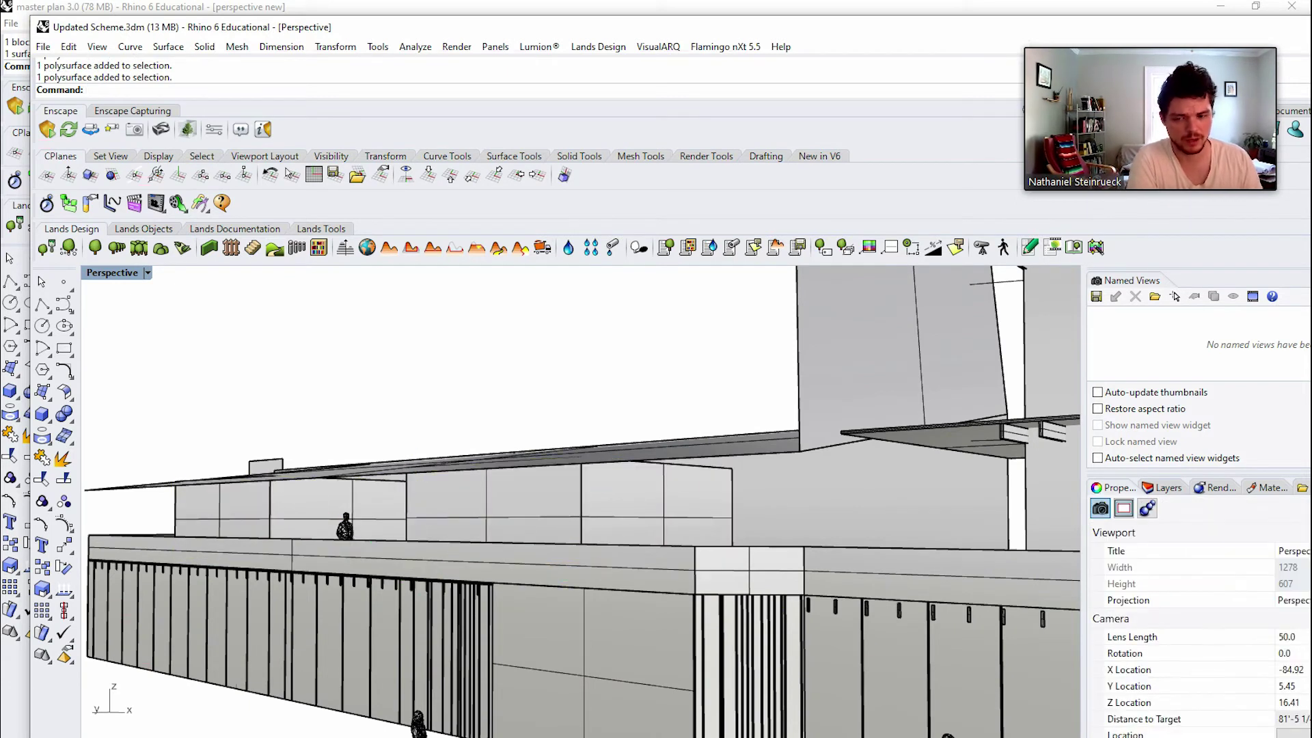
scroll(465, 437, "down", 3)
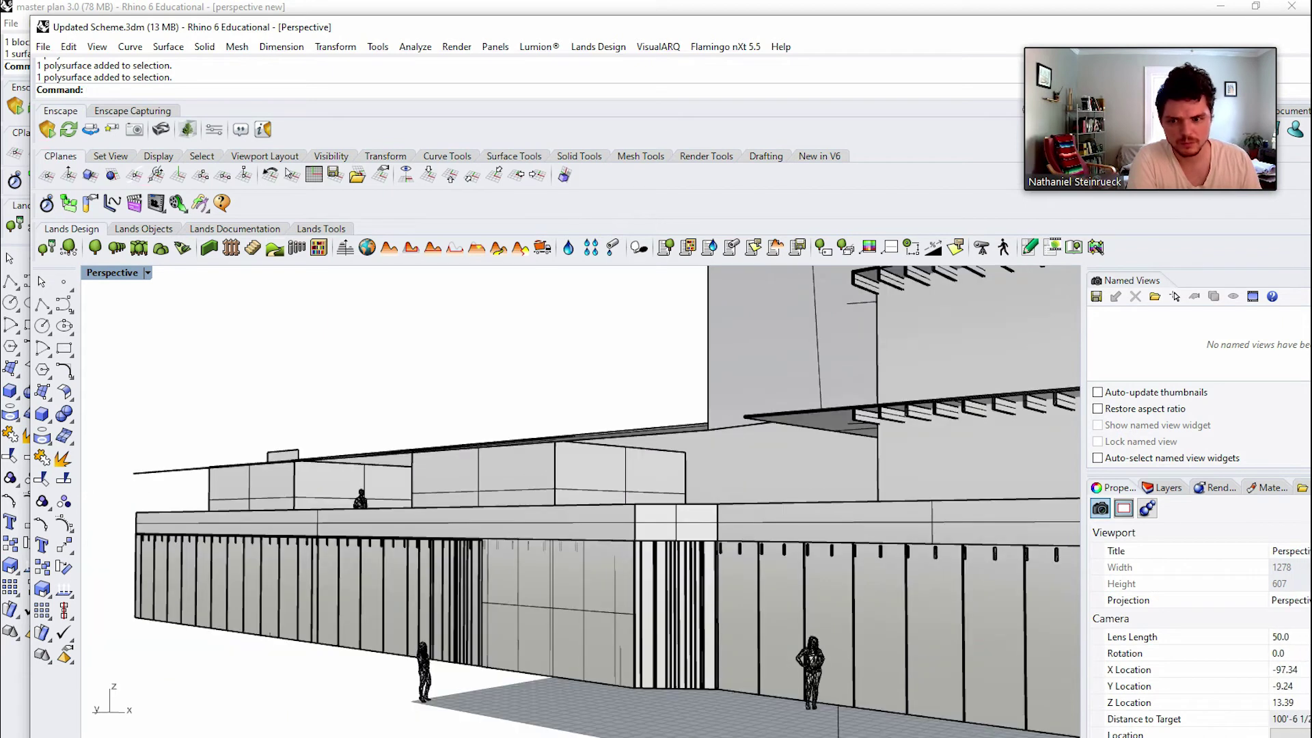
right_click_drag(492, 451, 471, 482)
left_click(499, 492)
left_click(316, 479, "shift")
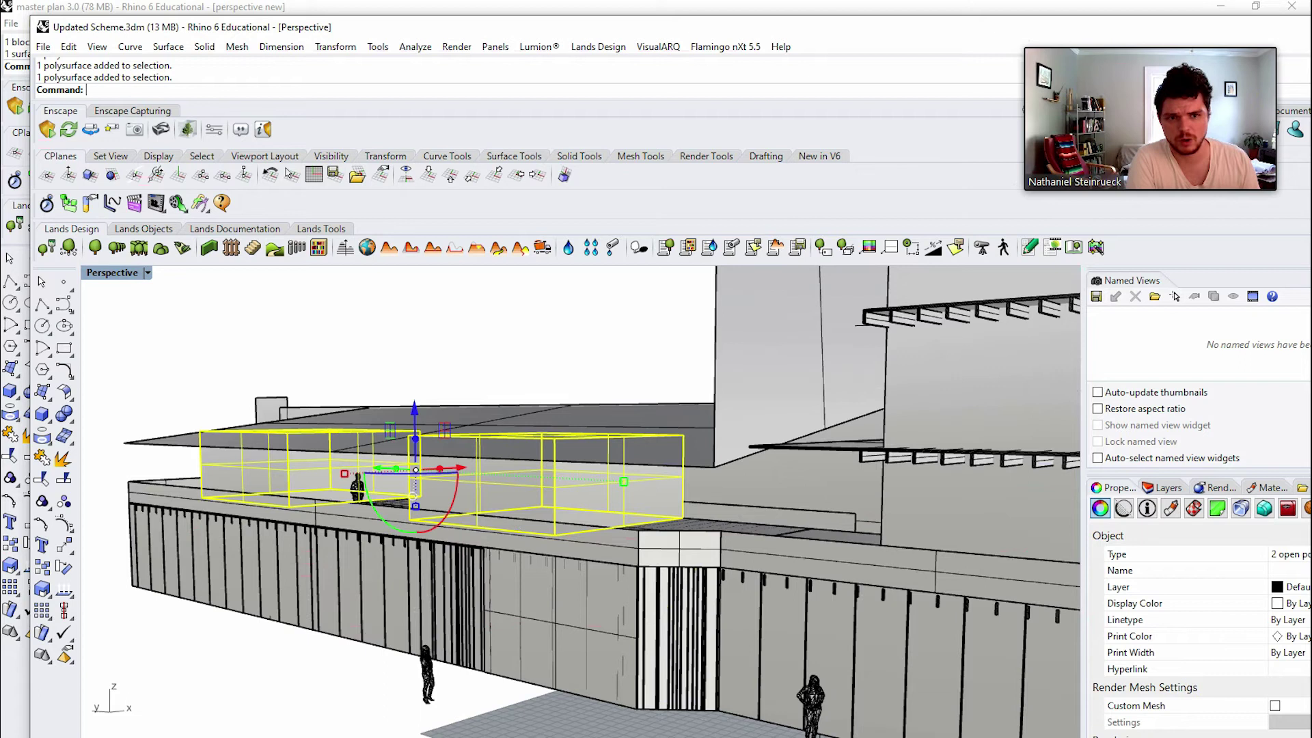
mouse_move(423, 492)
right_mouse_down()
mouse_move(523, 479)
mouse_move(441, 494)
right_mouse_up()
key("Escape")
Copy the two box volumes on the low wing's roof terrace to the clipboard.
left_click(499, 492)
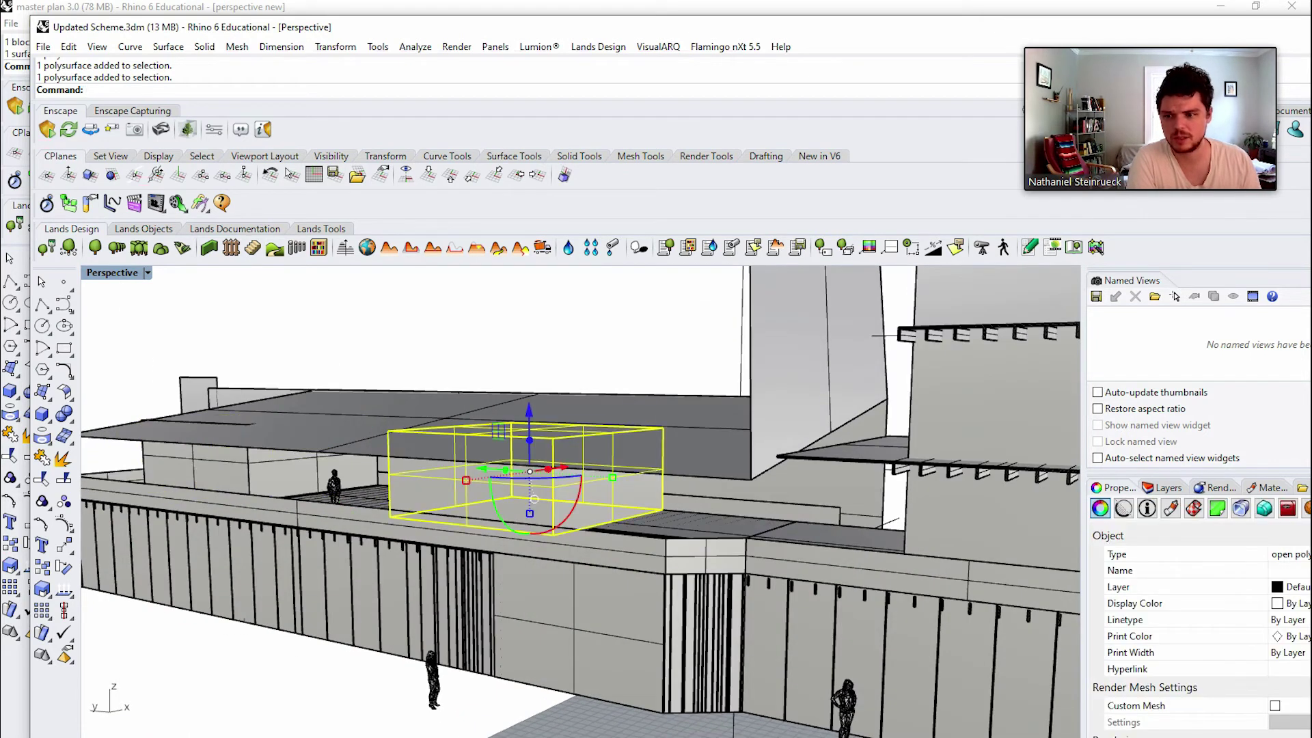
left_click(315, 478, "shift")
key("ctrl+c")
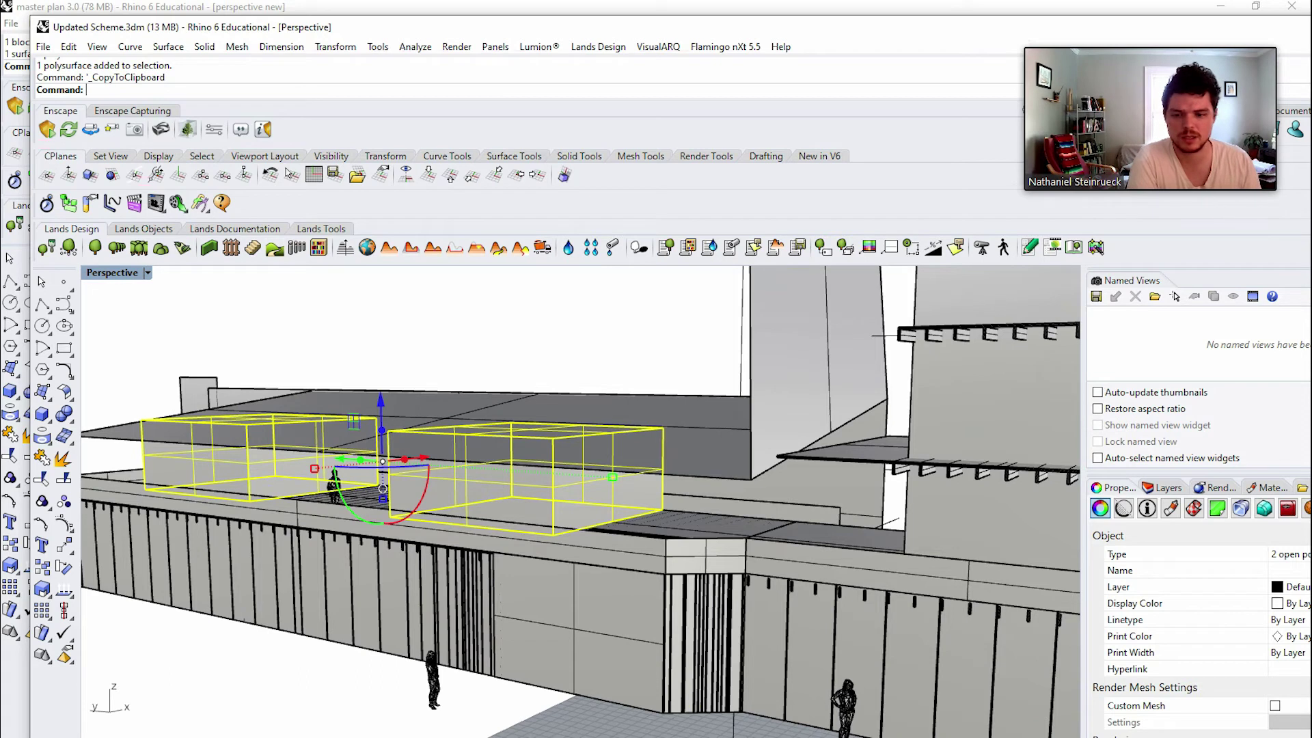
Paste the two boxes into the blank Rhino model and move them so a box corner sits at 0,0.
key("alt+Tab")
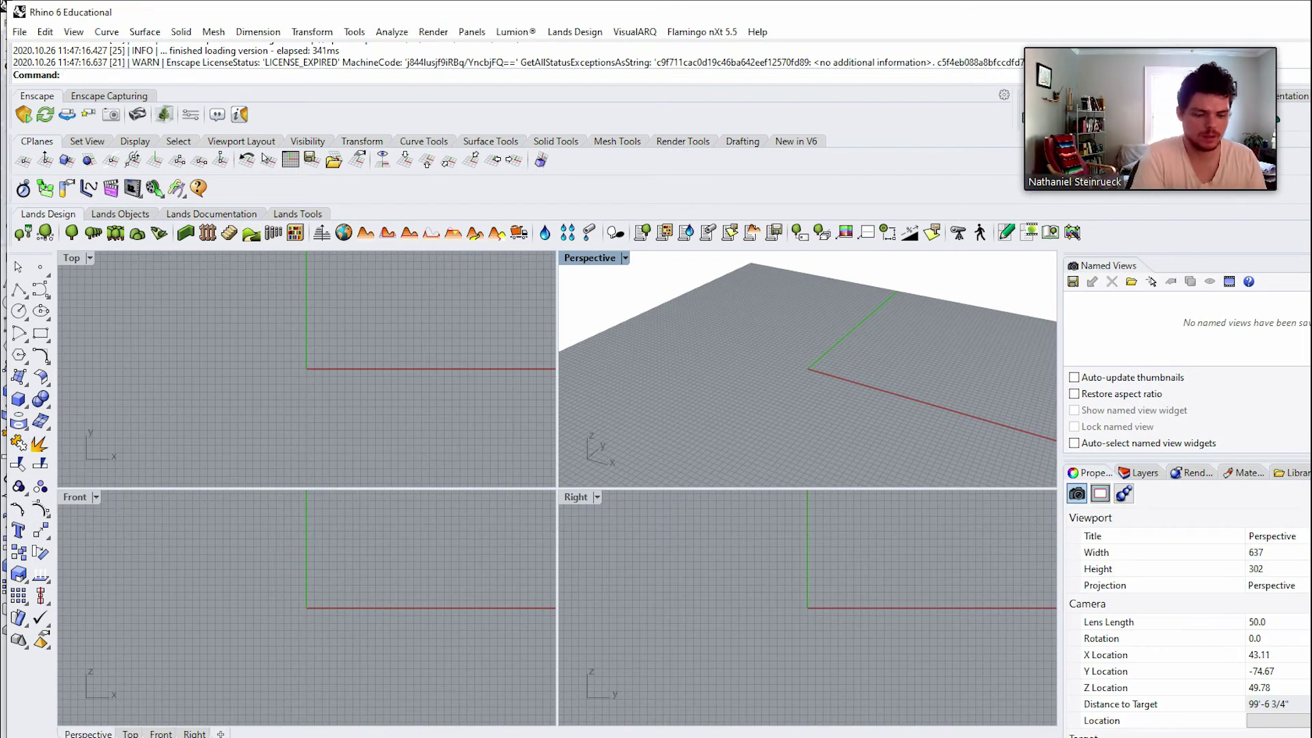
key("ctrl+v")
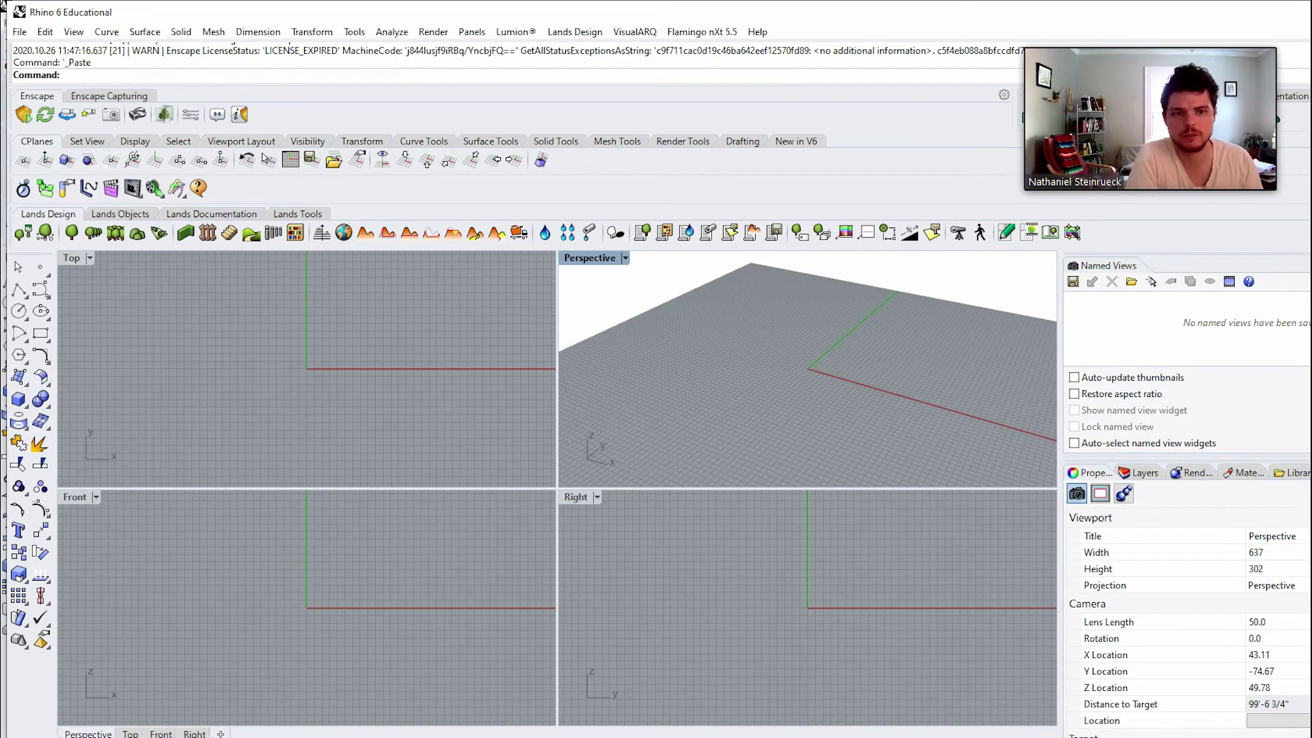
scroll(806, 355, "down", 8)
key("Escape")
right_click_drag(902, 342, 745, 328)
scroll(888, 348, "down", 2)
left_click_drag(779, 321, 728, 370)
type("0,0")
key("Return")
Draw a small rectangle against the box's corner at the origin and extrude it into a column about as tall as the box.
scroll(701, 346, "up", 14)
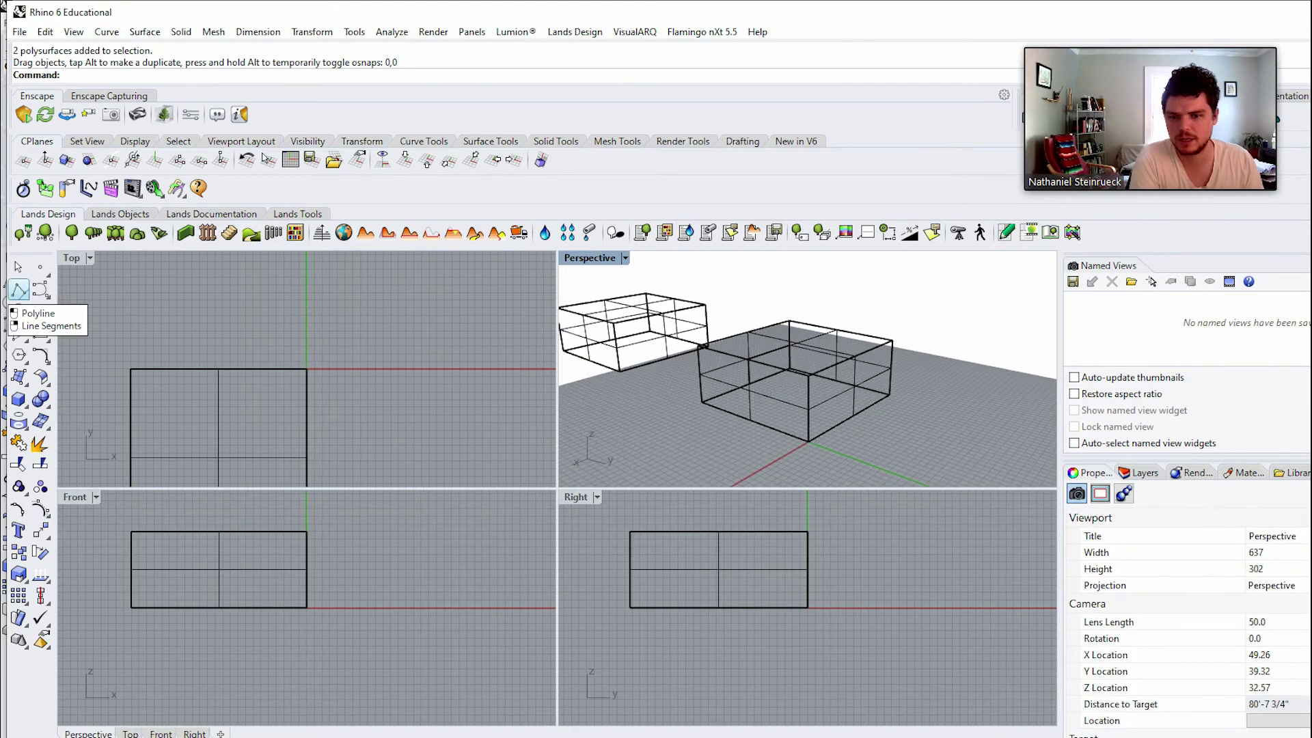
left_click(41, 333)
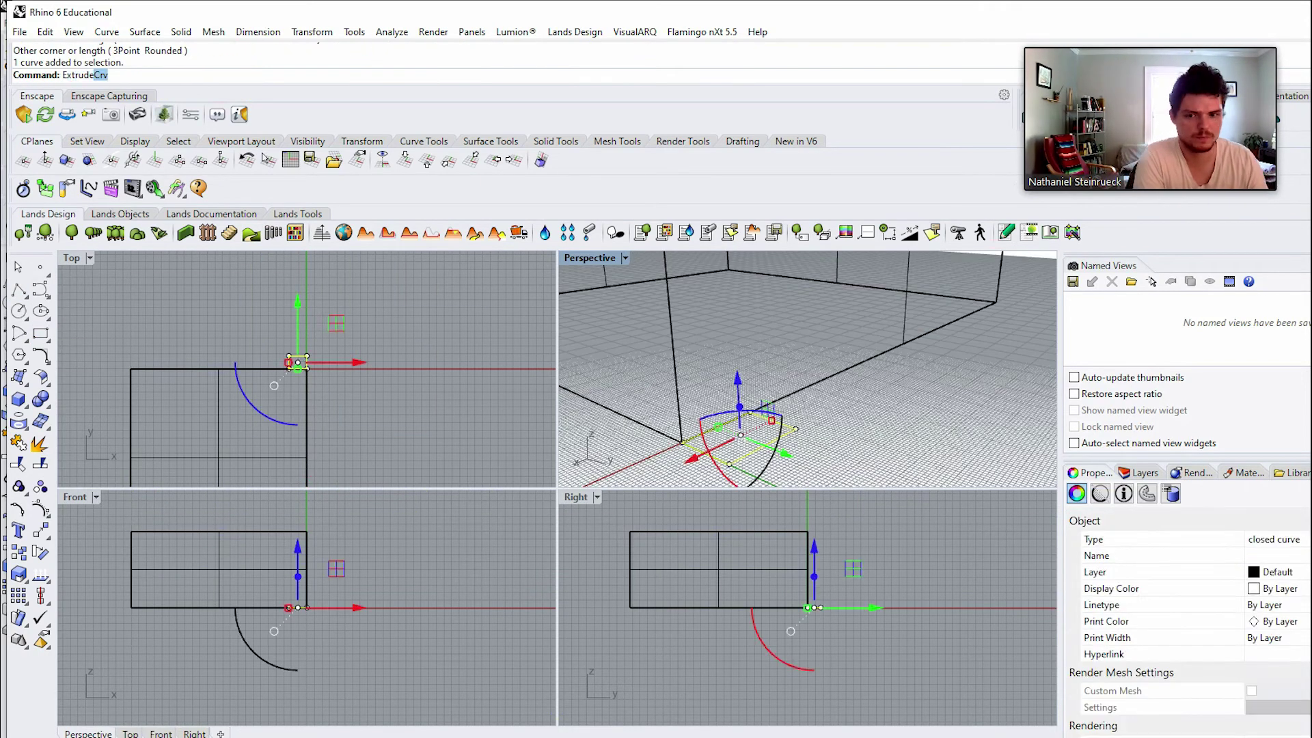
key("Return")
scroll(745, 416, "down", 9)
left_click(767, 315)
Duplicate the column and place the copy at the opposite corner of the same box face.
left_click(759, 383)
key("ctrl+c")
key("ctrl+v")
scroll(760, 414, "up", 5)
left_click_drag(758, 414, 931, 336)
key("Escape")
scroll(806, 410, "down", 7)
right_click_drag(785, 410, 854, 396)
scroll(849, 382, "down", 6)
left_click_drag(937, 306, 620, 382)
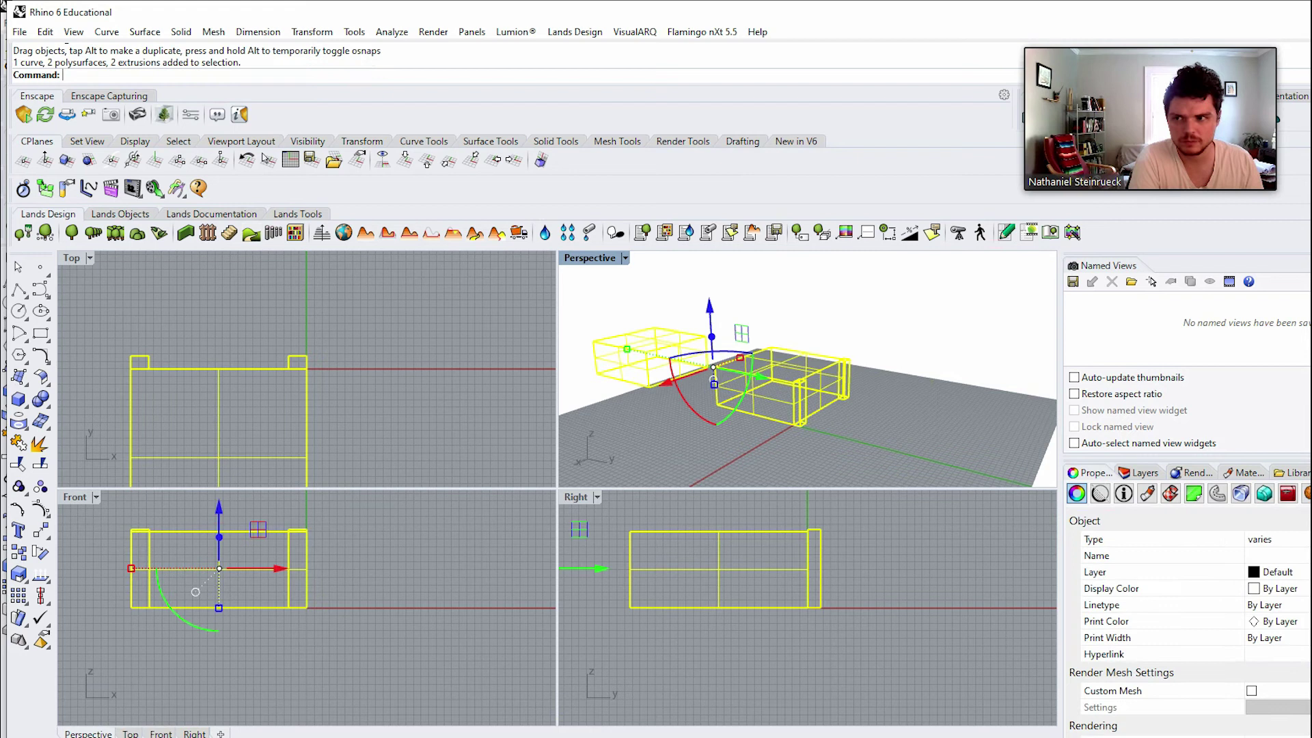
left_click(19, 32)
key("Escape")
key("Escape")
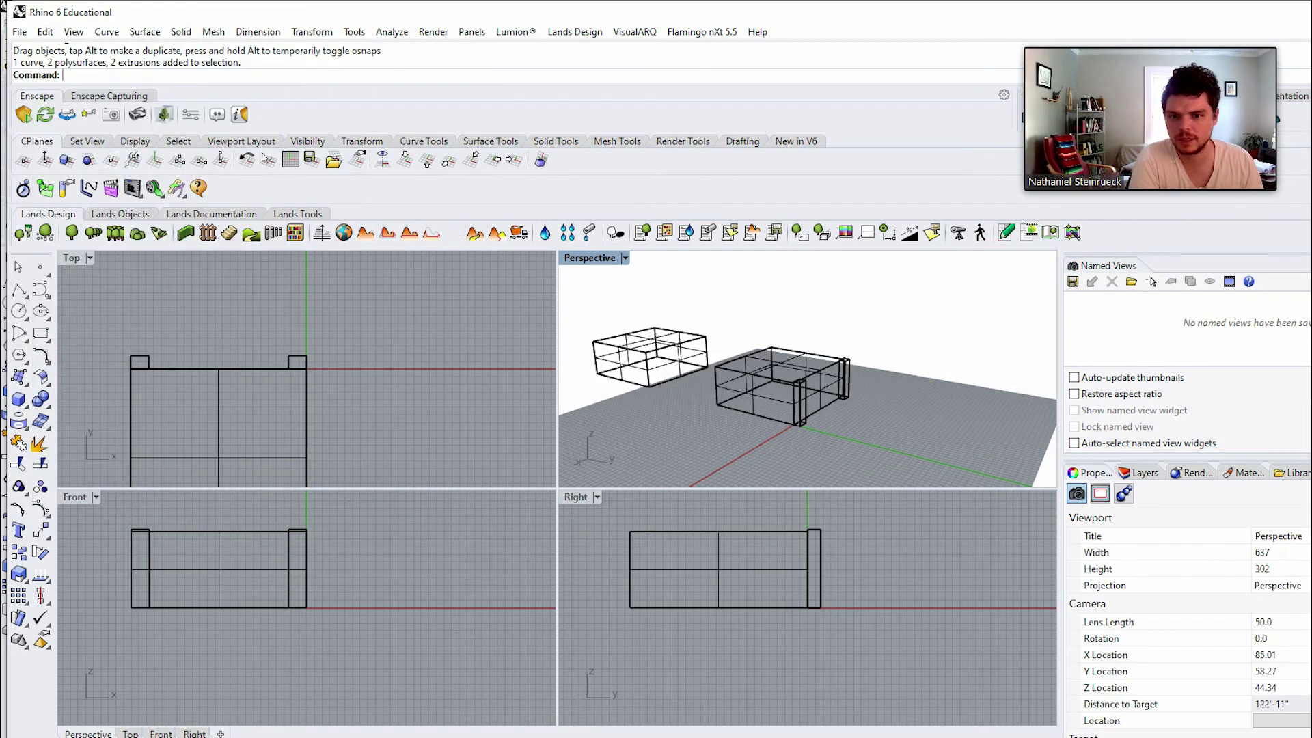
Save the new model as TEST MODEL in the 2020_10_19 folder.
left_click(19, 32)
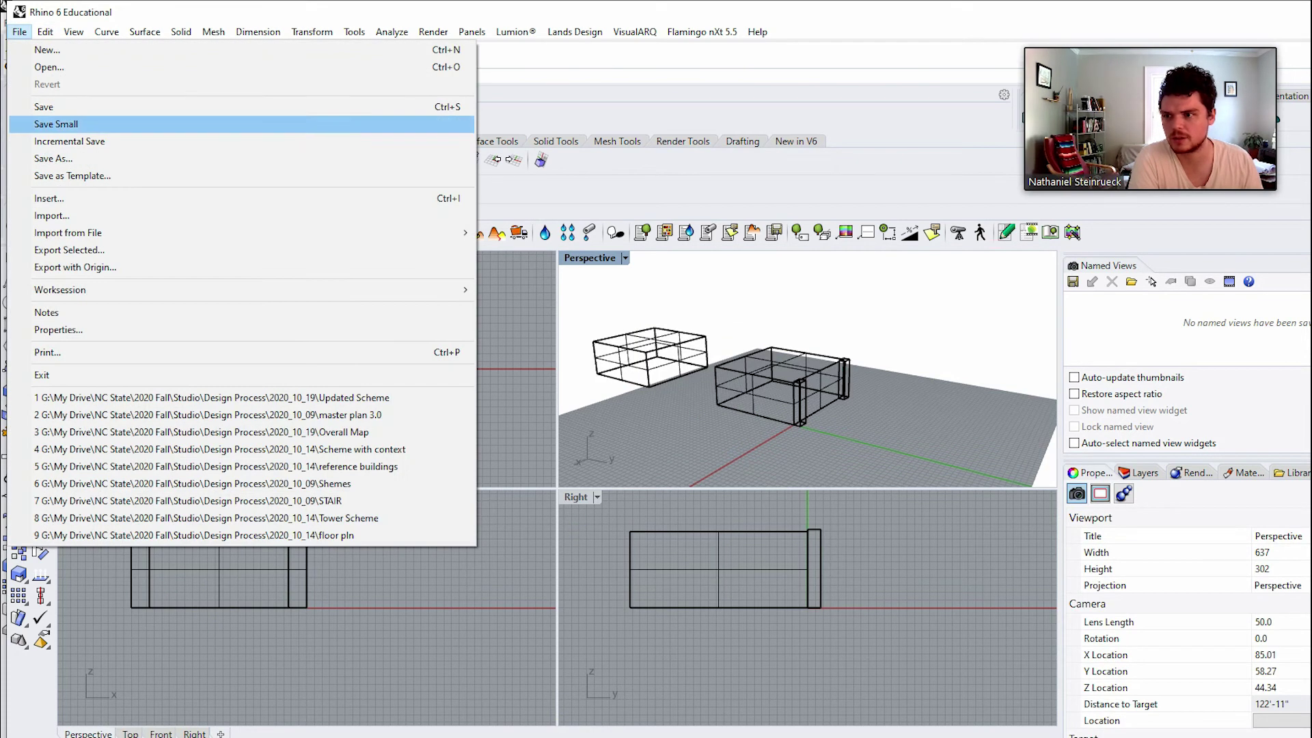
key("Up")
key("Return")
key("alt")
key("Down")
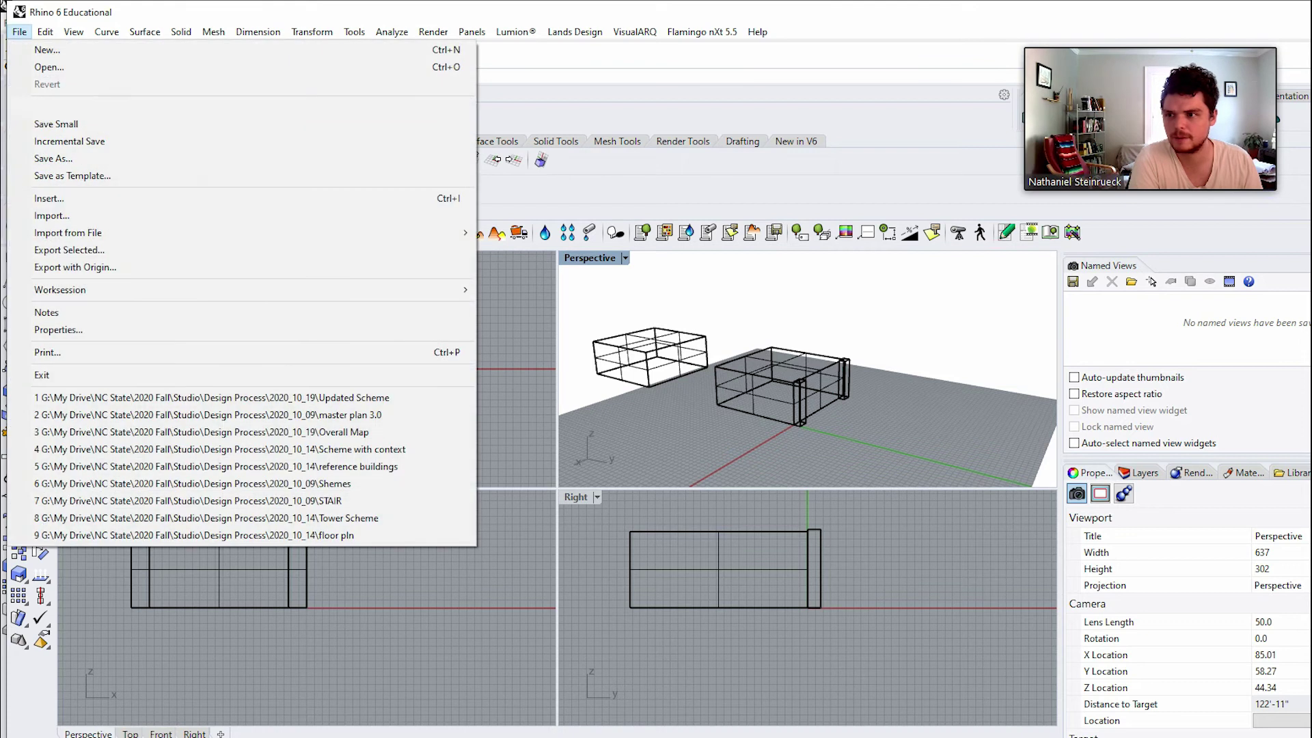
key("Down")
key("Down")
key("Down")
key("Down")
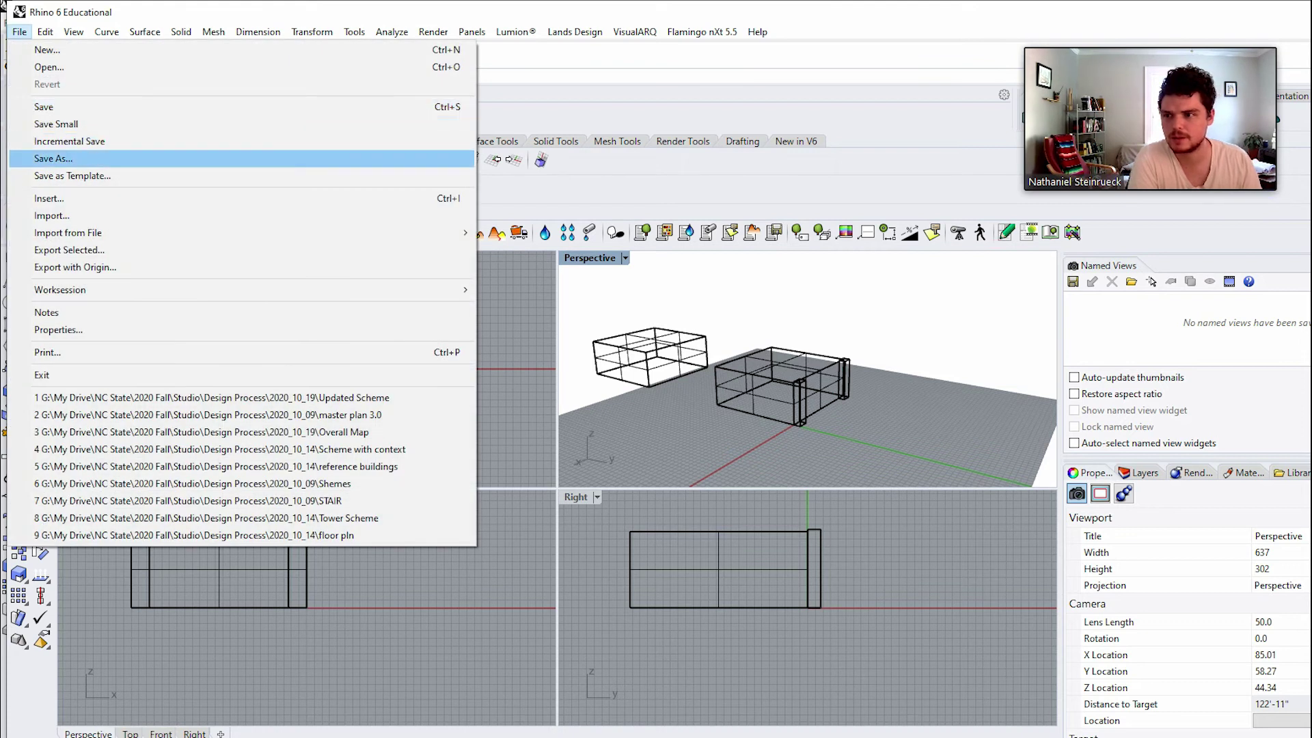
key("Return")
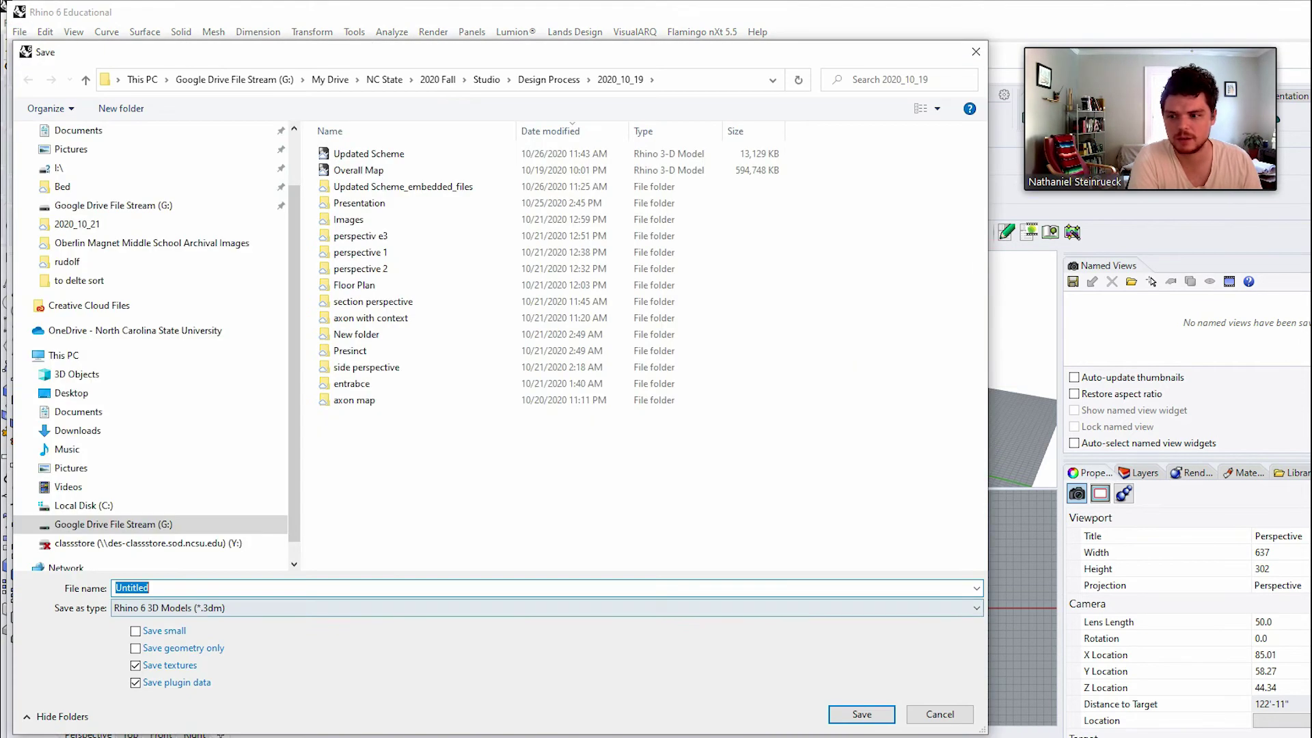
type("TEST MODEL")
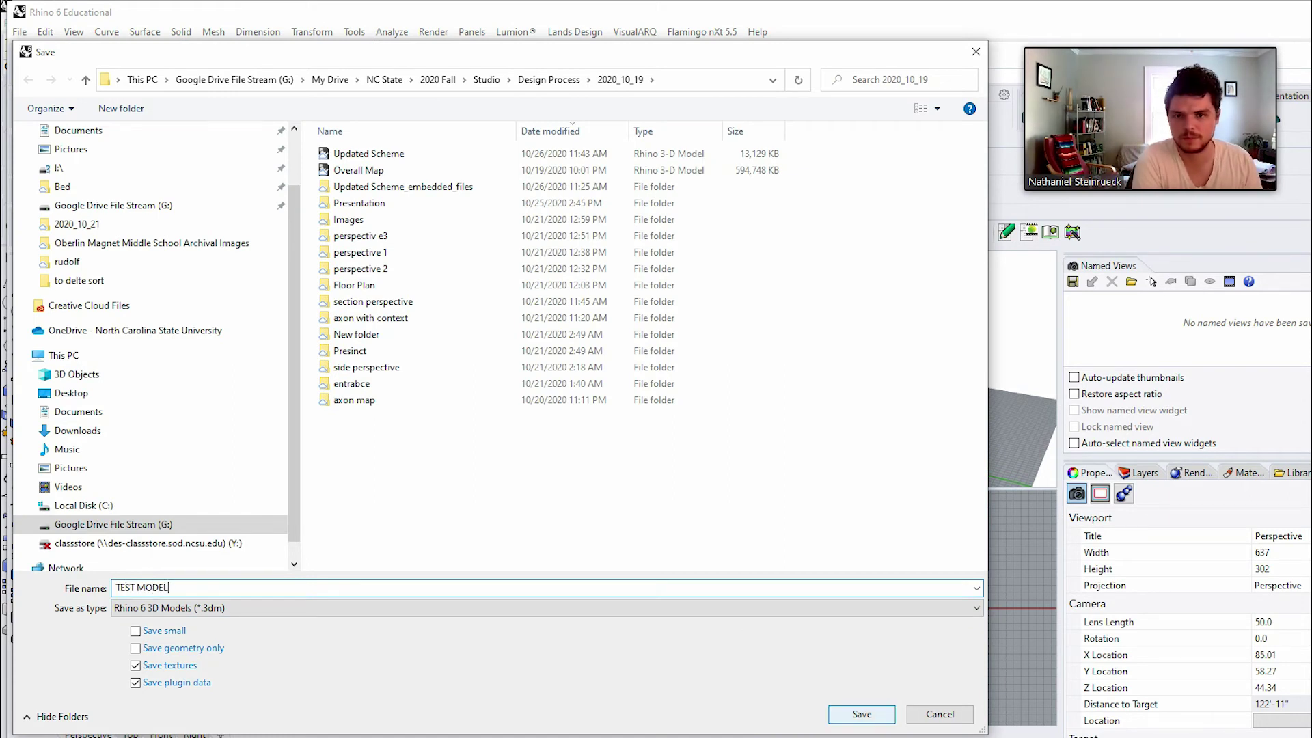
key("Return")
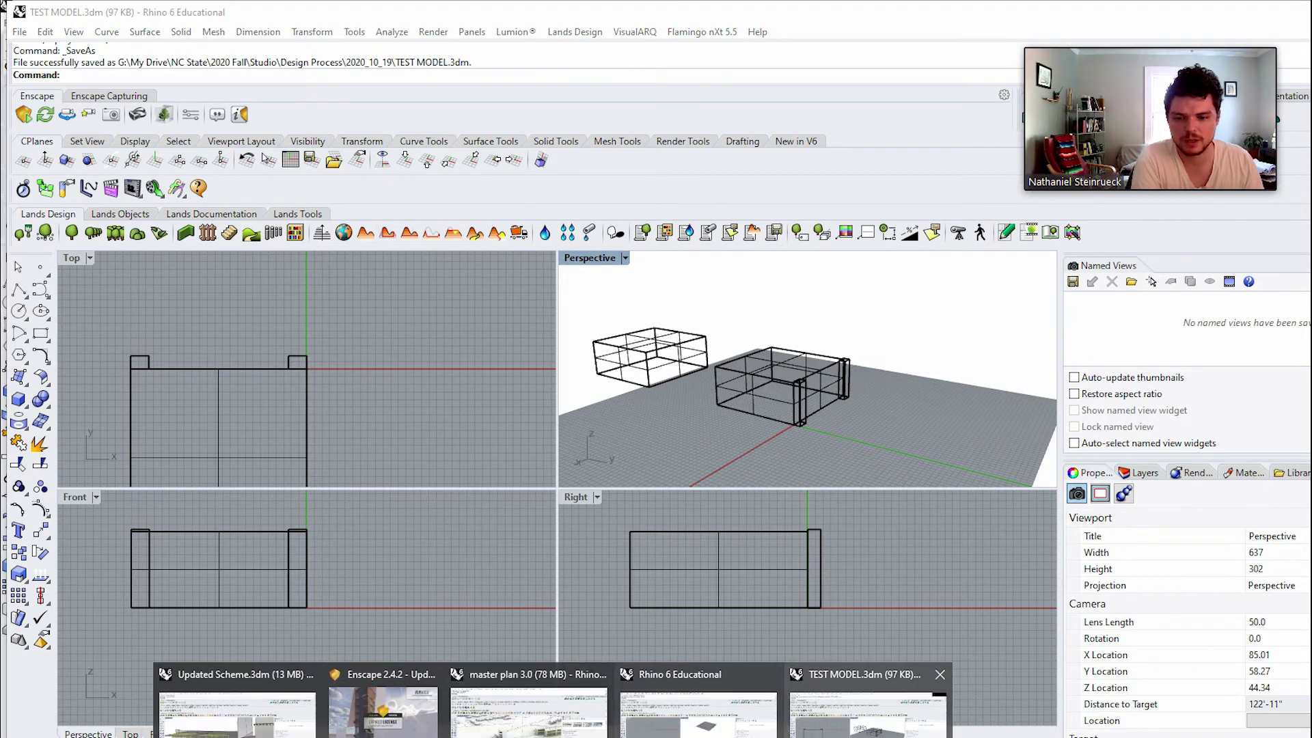
Return to the Updated Scheme model, clear the box selection and frame the low wing's roof terrace.
left_click(528, 710)
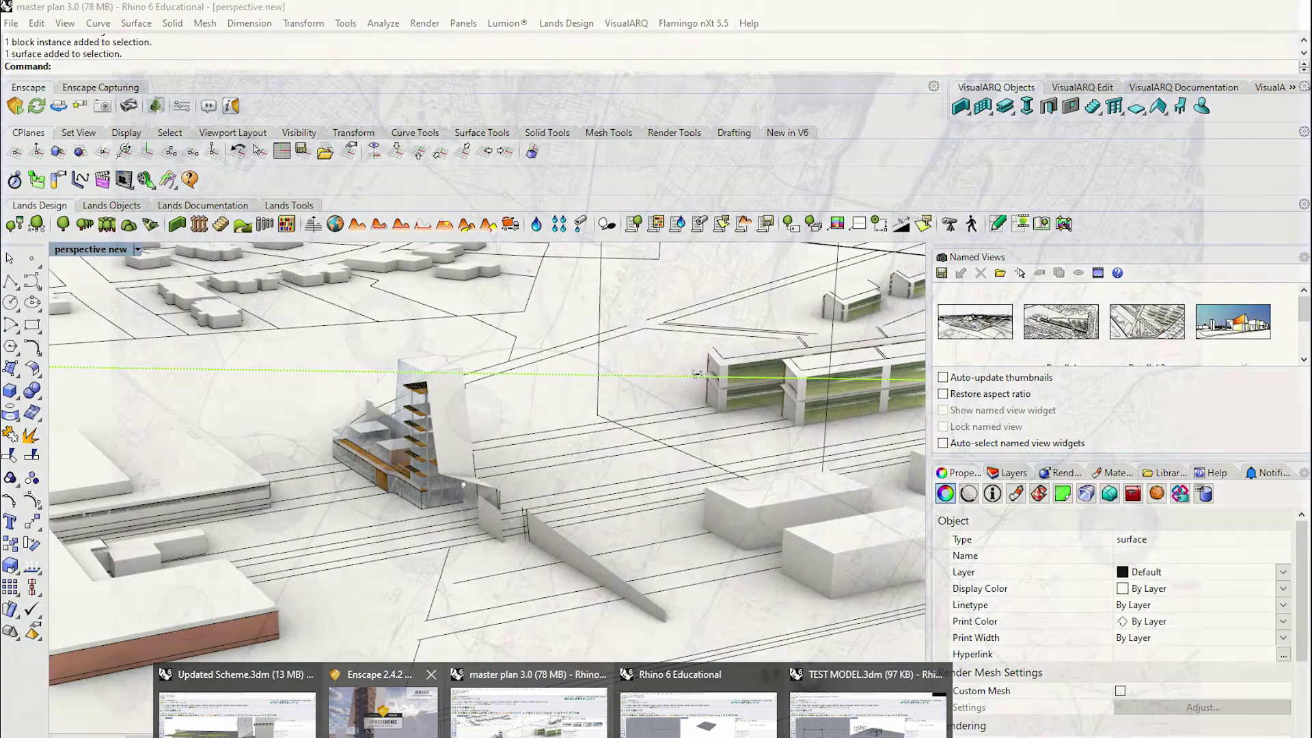
left_click(237, 710)
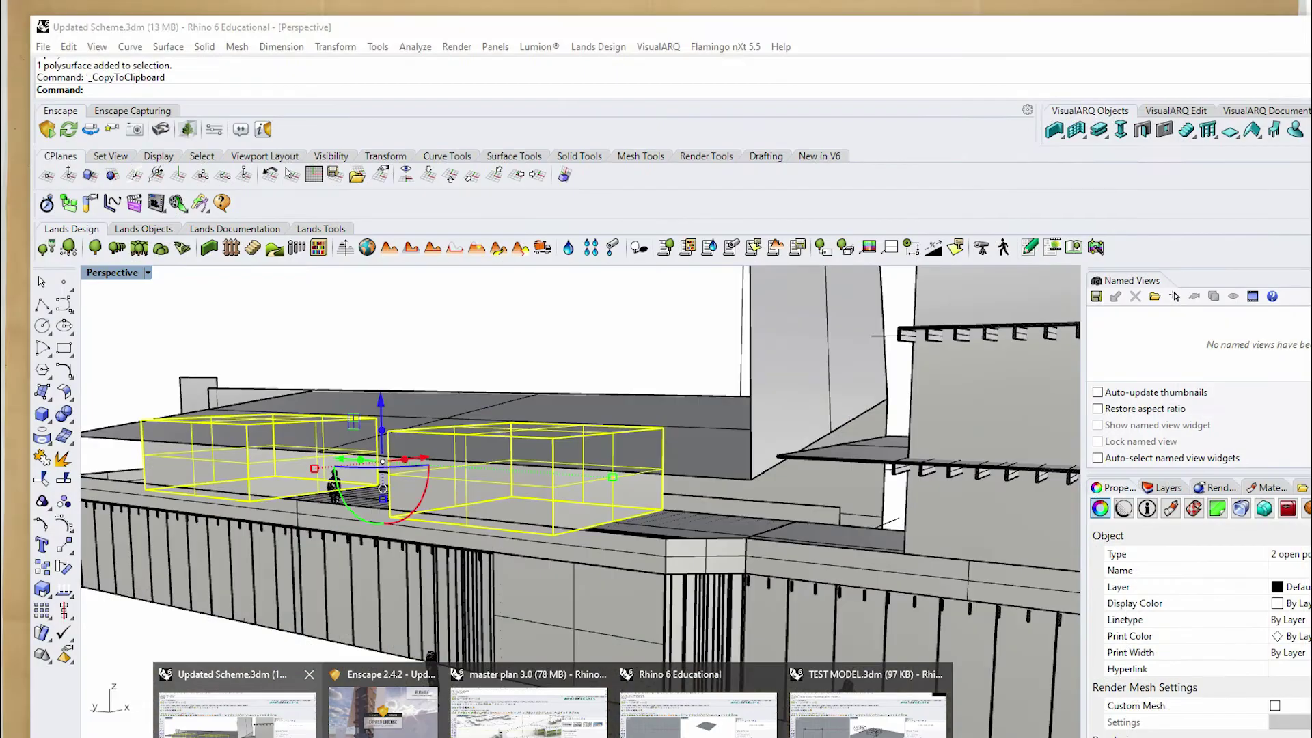
scroll(403, 560, "down", 2)
key("Escape")
scroll(553, 574, "down", 5)
right_click_drag(567, 567, 532, 566)
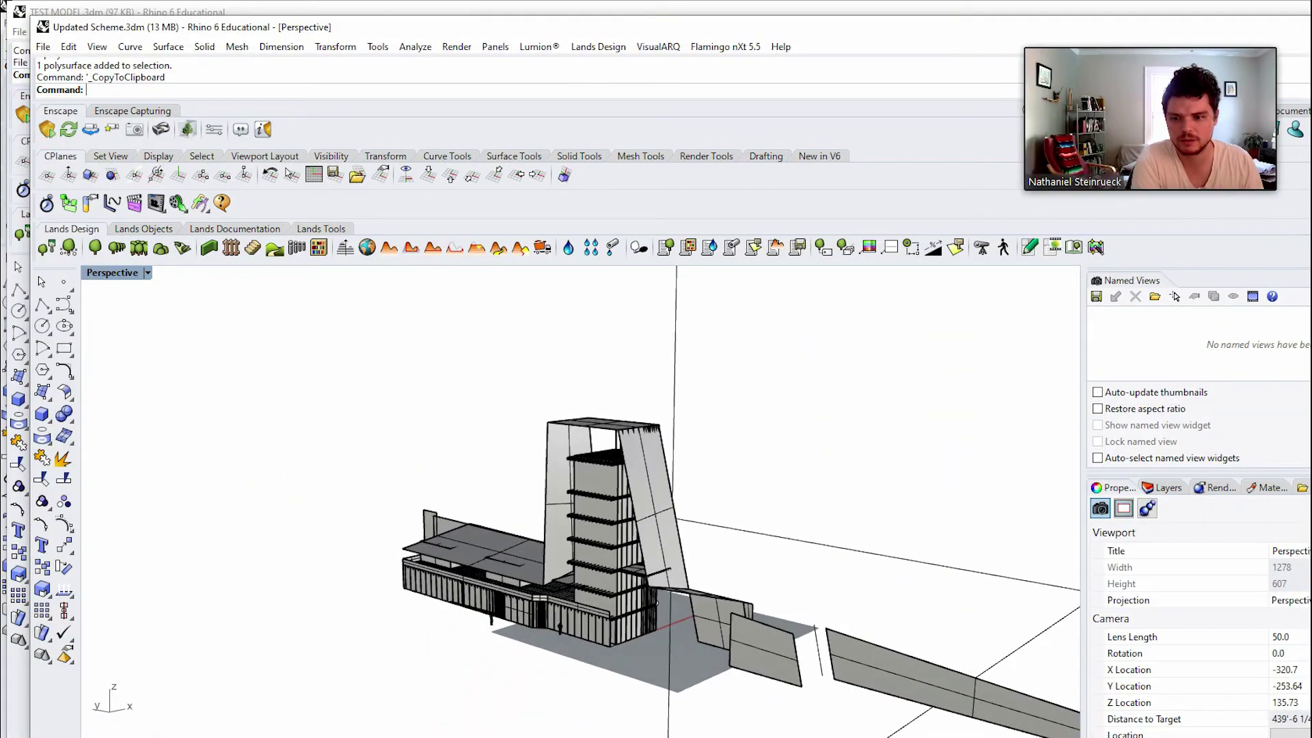
scroll(509, 546, "up", 9)
left_click(554, 573)
key("Escape")
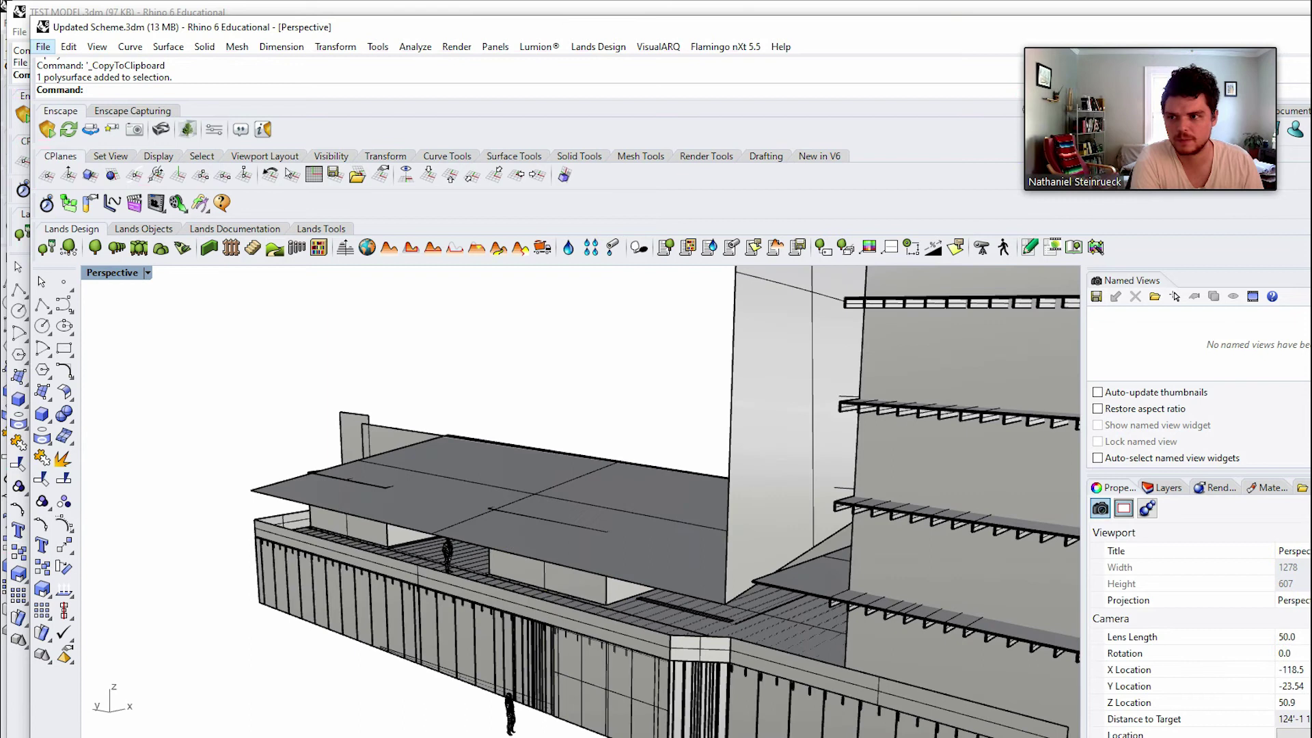
Start a block insertion in the Updated Scheme model and choose the TEST MODEL file from the 2020_10_19 folder.
left_click(42, 46)
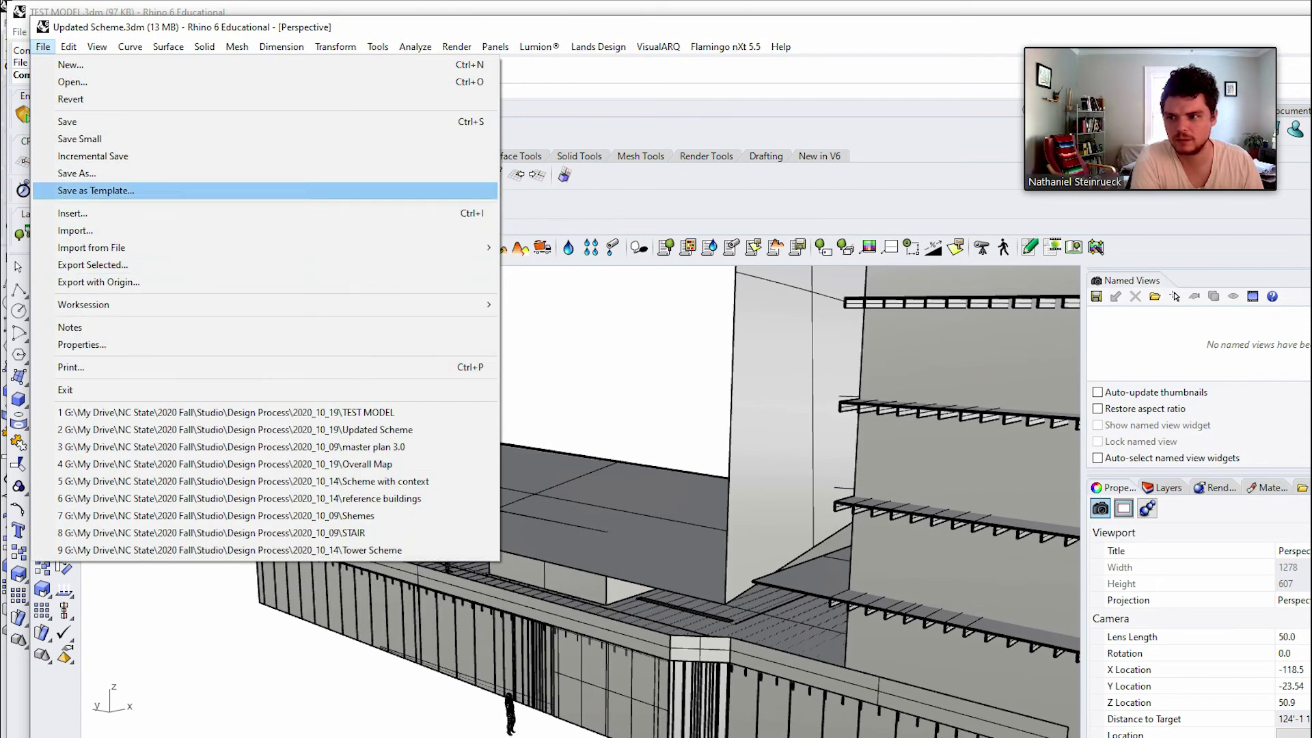
left_click(82, 344)
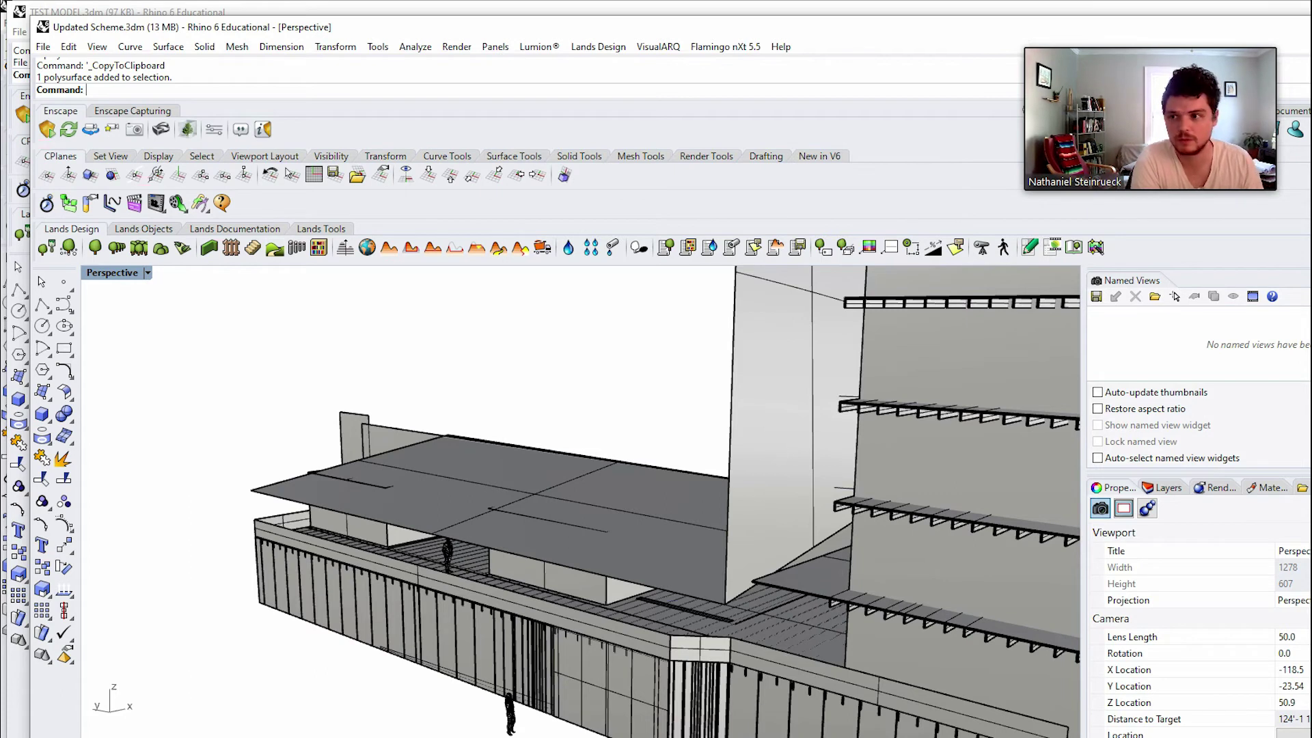
left_click(43, 47)
left_click(74, 213)
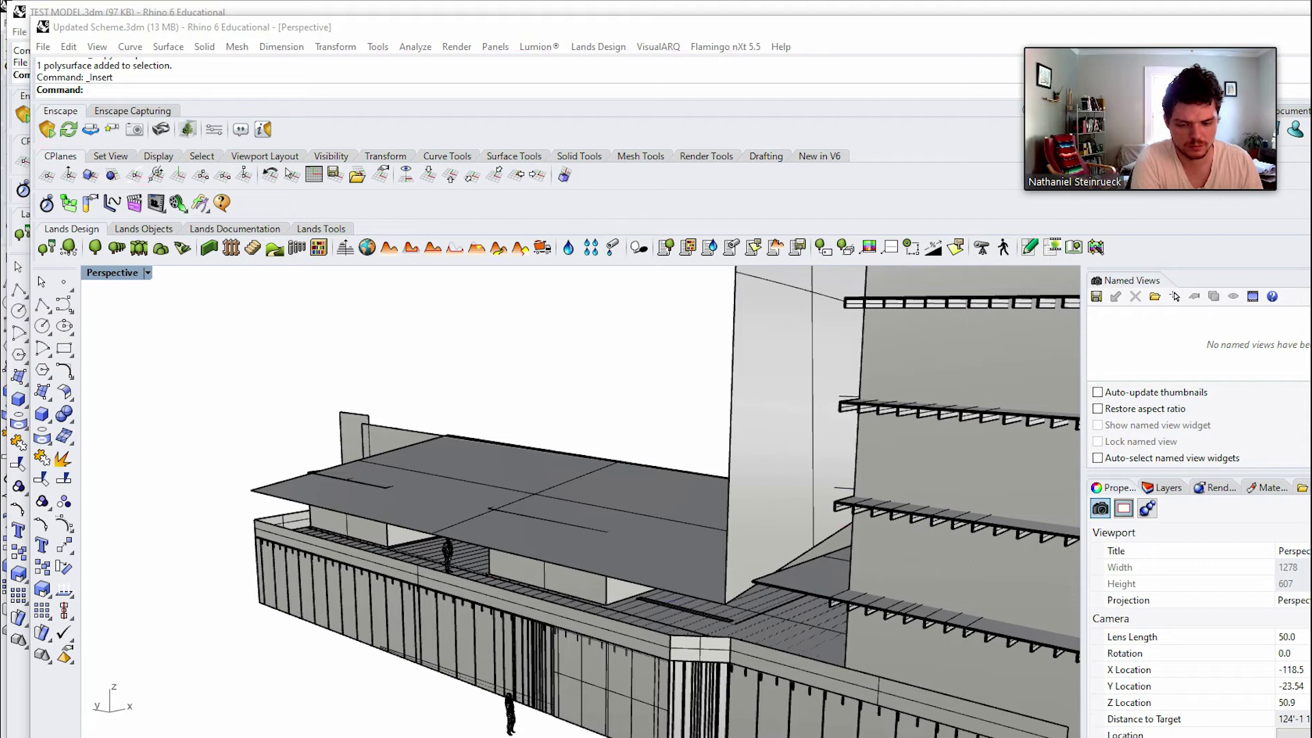
left_click(692, 229)
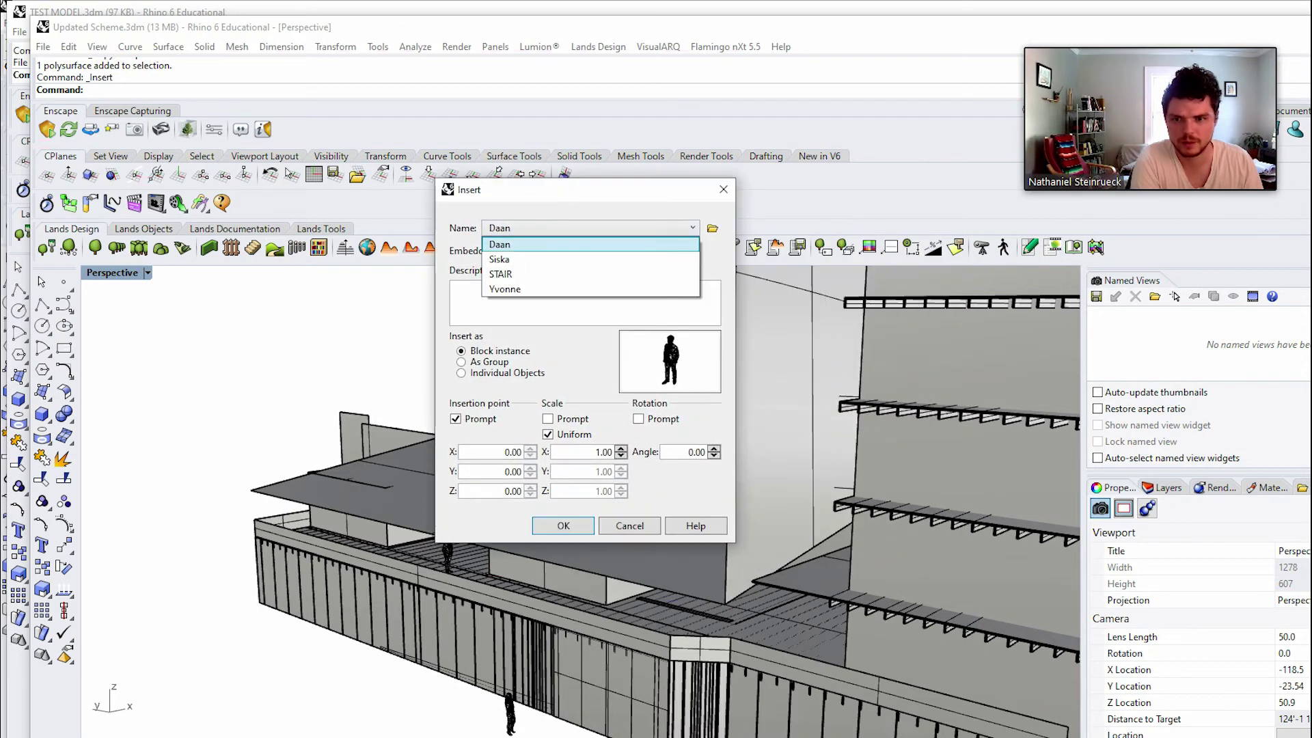
left_click(713, 228)
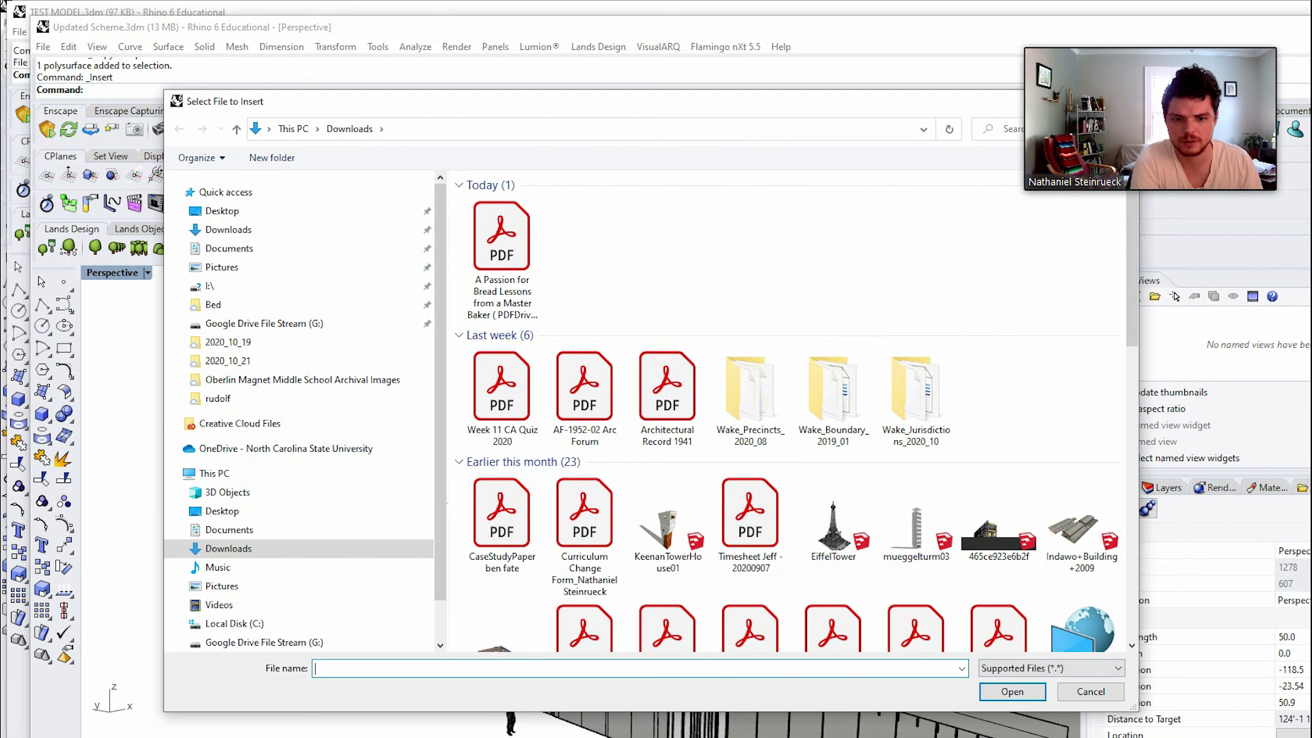
left_click(264, 324)
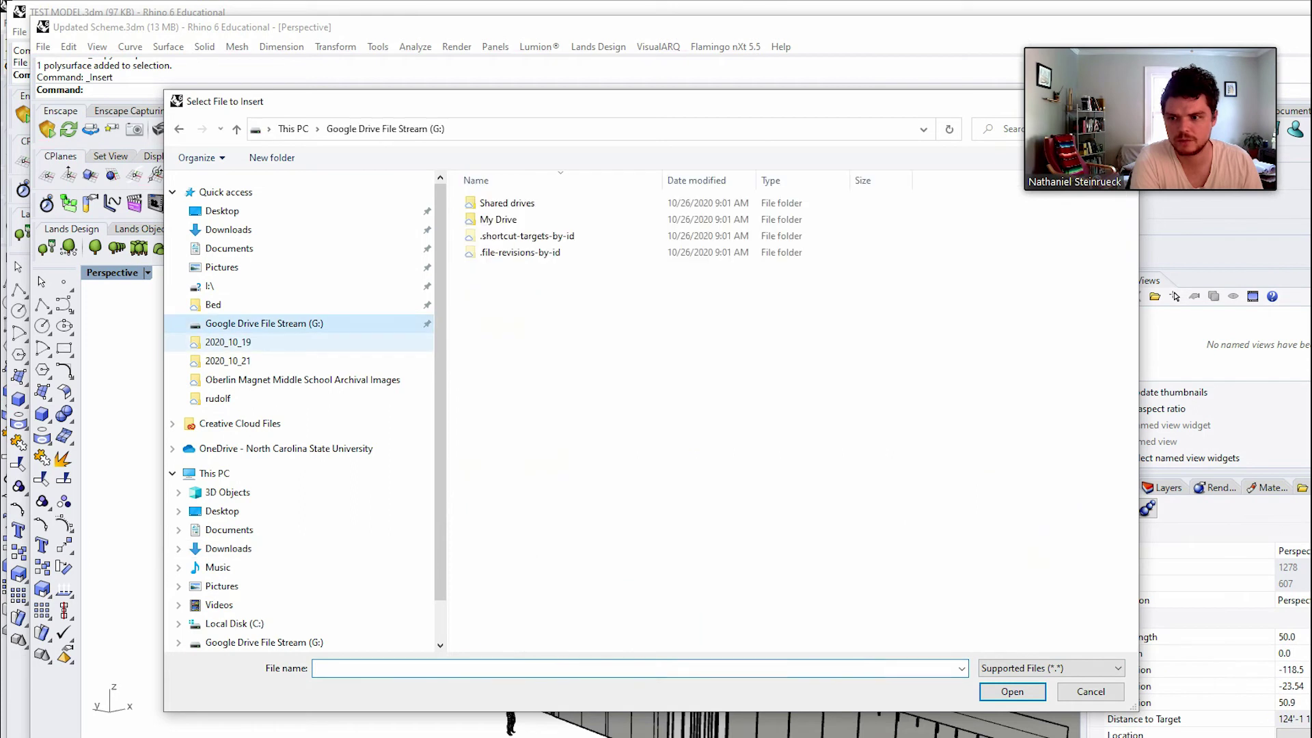
left_click(228, 342)
left_click(505, 203)
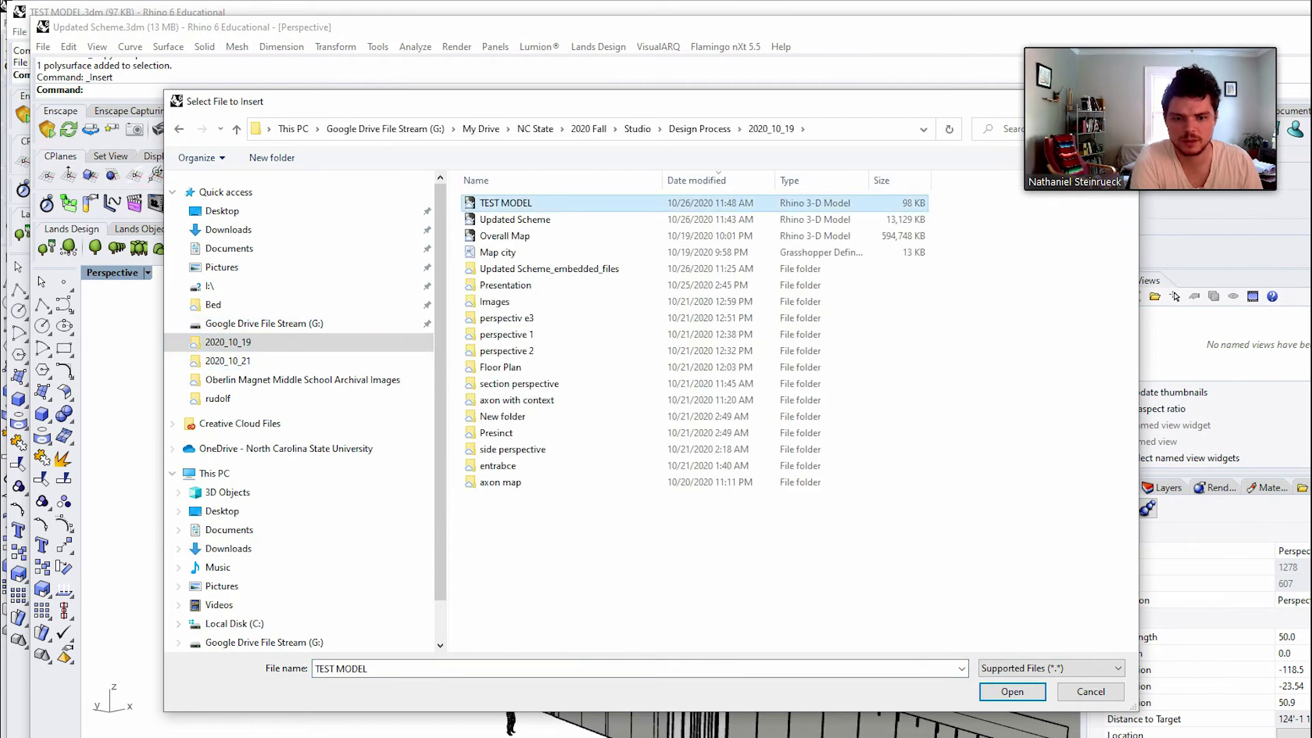
key("Return")
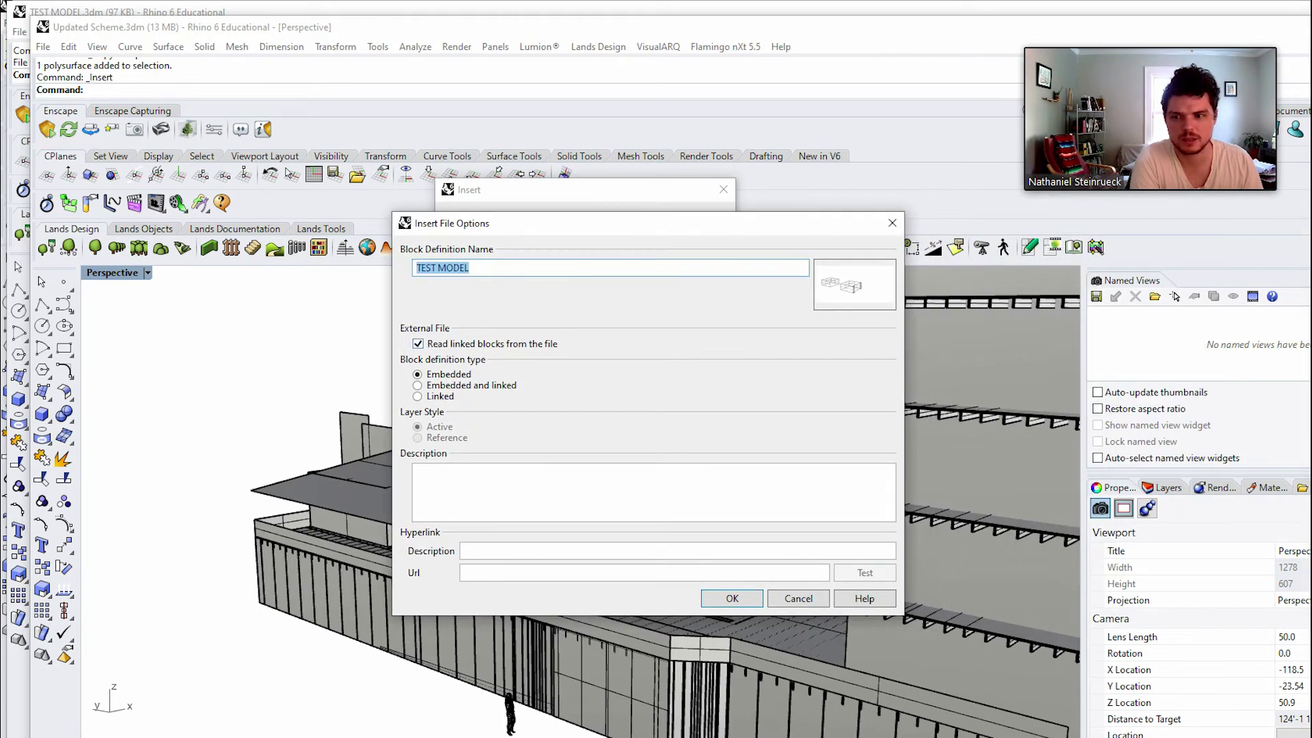
Insert TEST MODEL as a Linked block with the Active layer style and place it on the low wing's roof terrace.
left_click(417, 386)
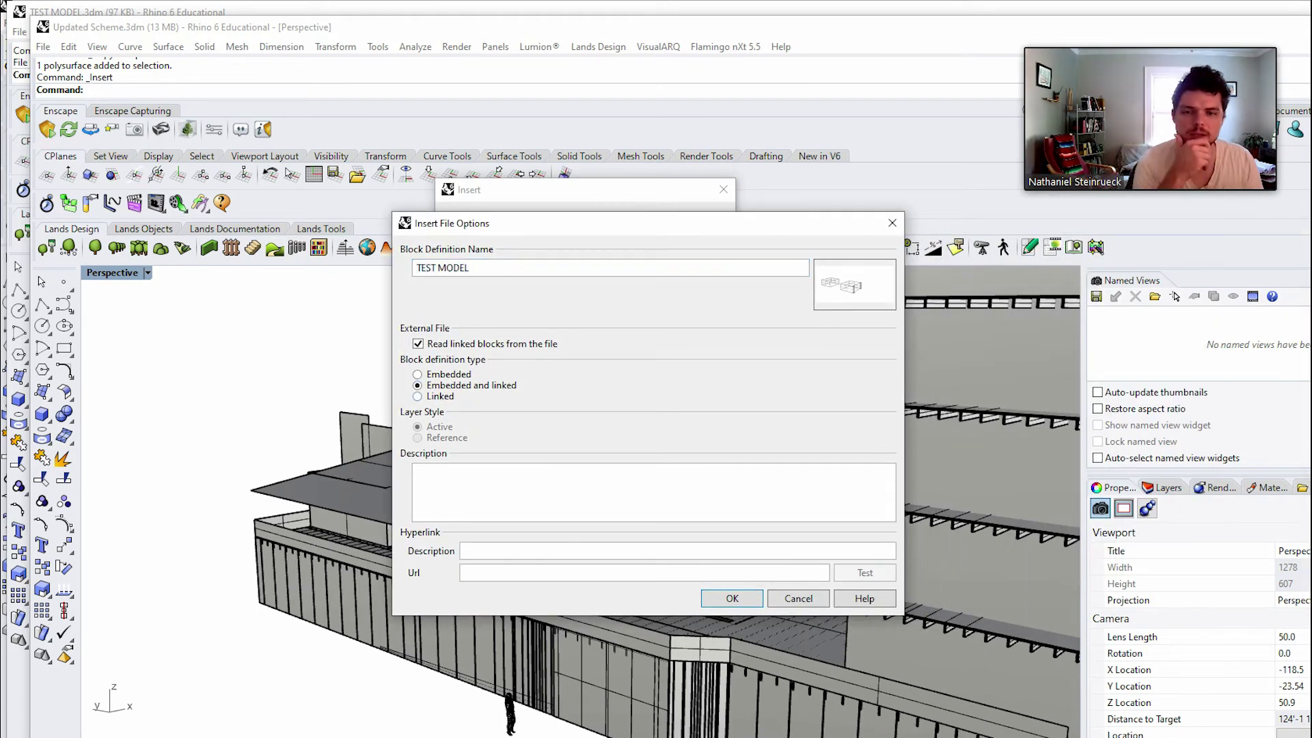
left_click(418, 397)
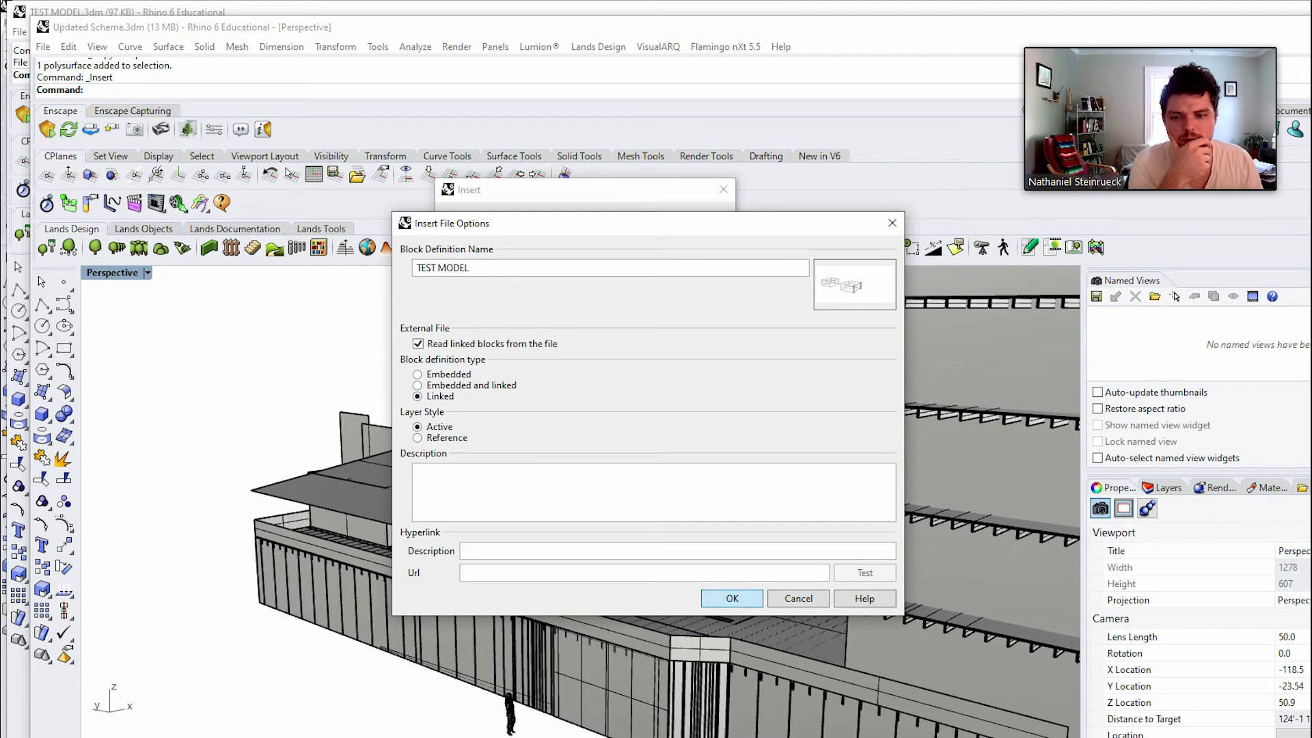
left_click(731, 599)
left_click(563, 526)
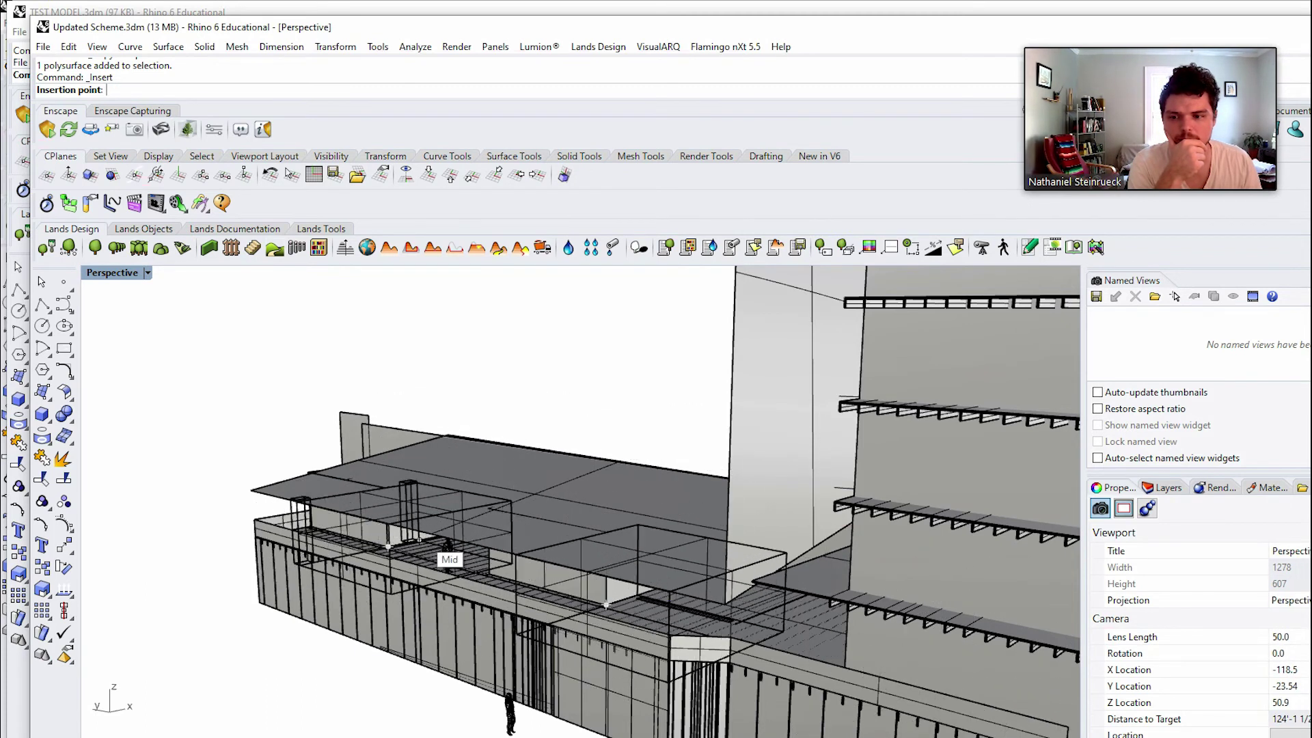
right_click_drag(420, 541, 491, 606)
left_click(360, 585)
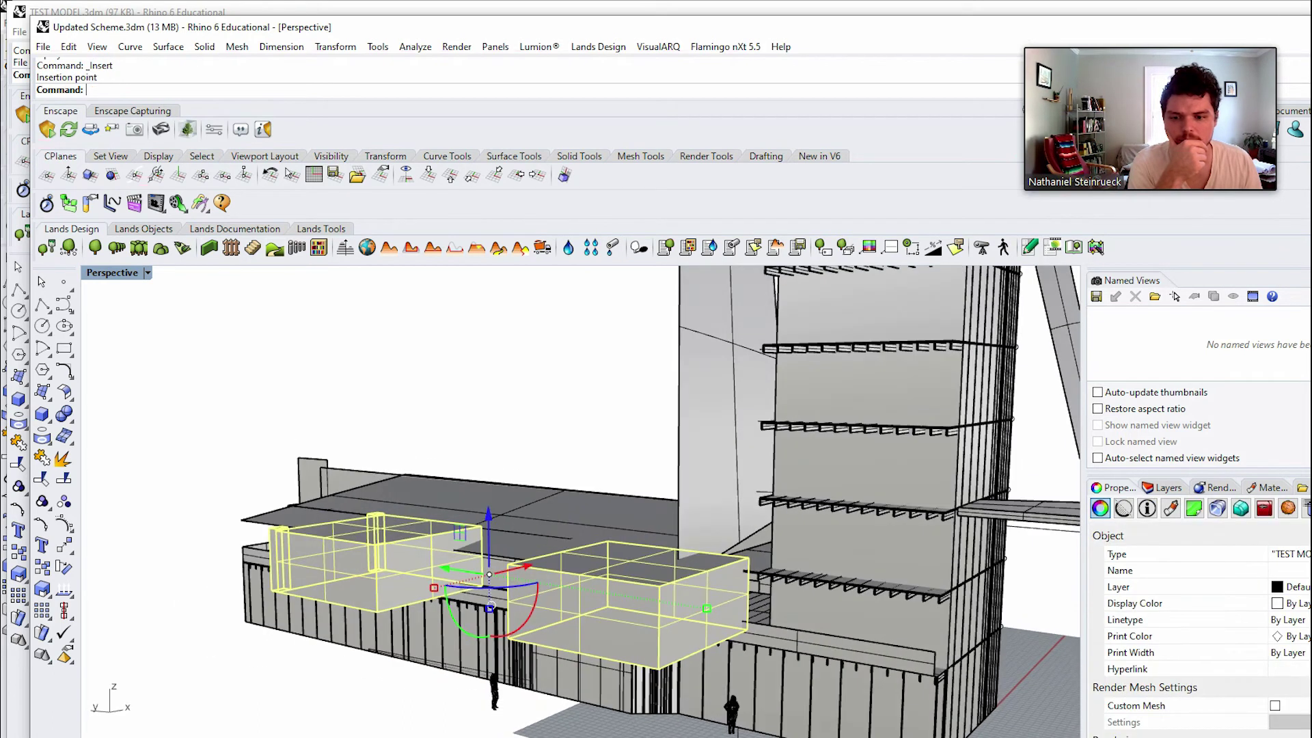
Move the inserted TEST MODEL block by its lower corner further back under the low wing's roof and clear the selection.
left_click_drag(659, 669, 570, 600)
key("Escape")
right_click_drag(519, 478, 608, 505)
scroll(614, 533, "down", 5)
scroll(615, 533, "up", 5)
scroll(601, 547, "down", 3)
scroll(567, 553, "up", 3)
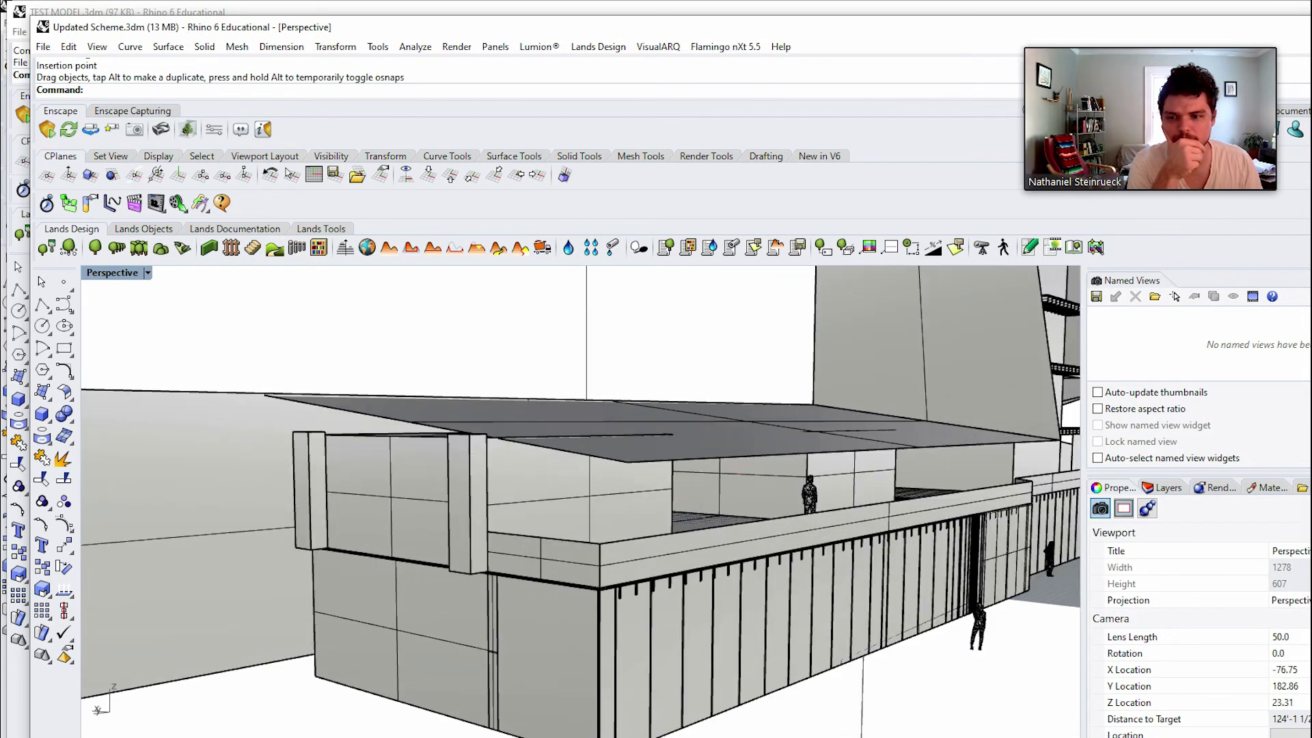
Rearrange the Updated Scheme and TEST MODEL windows so both title bars stay reachable, ending in the Updated Scheme model.
left_click(571, 505)
left_click_drag(509, 27, 509, 112)
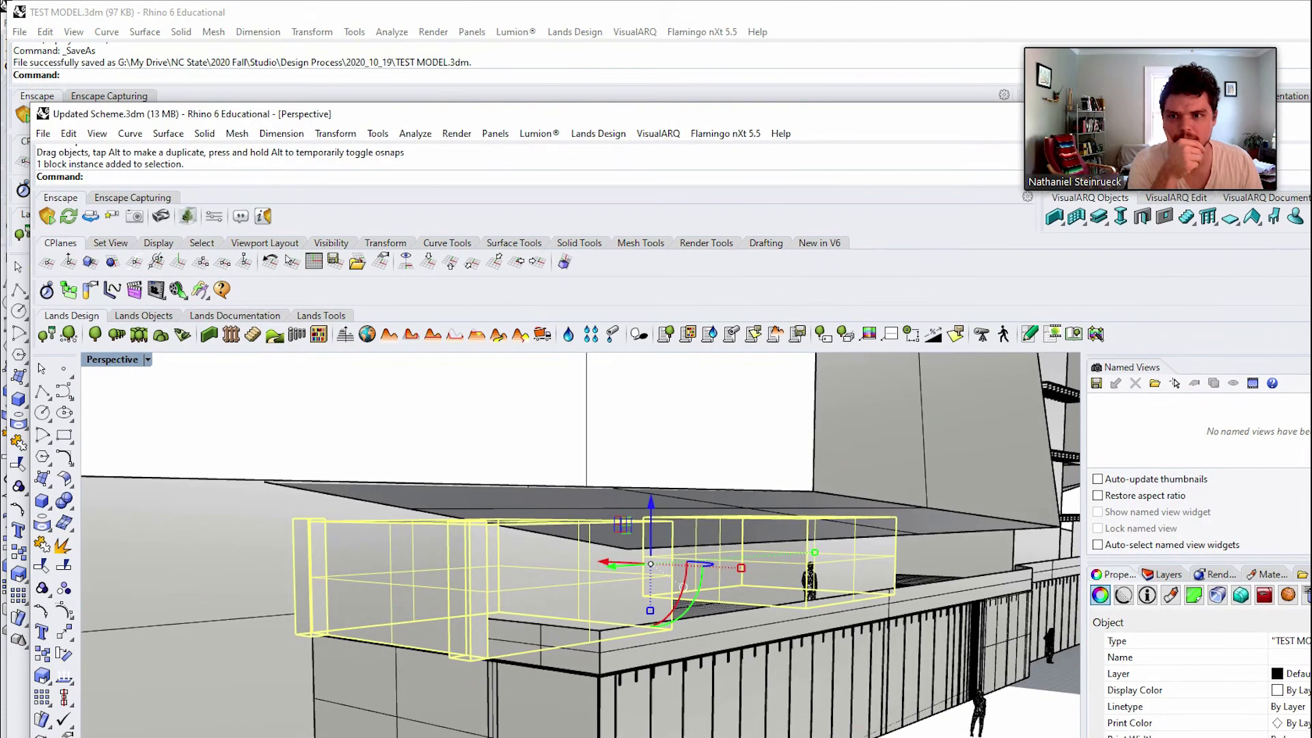
left_click(509, 13)
scroll(772, 396, "up", 2)
right_click_drag(834, 397, 755, 407)
scroll(718, 382, "down", 4)
scroll(754, 407, "down", 6)
scroll(751, 368, "up", 5)
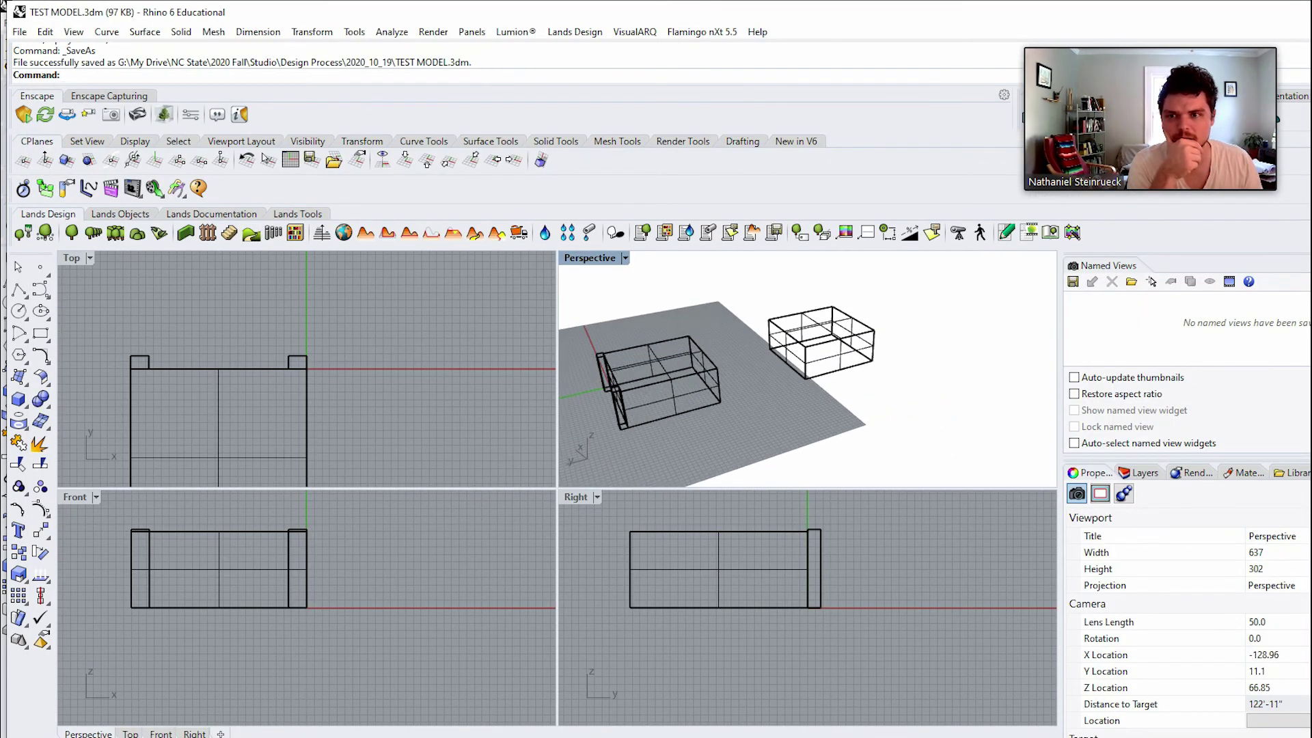
left_click_drag(509, 12, 732, 33)
left_click(181, 113)
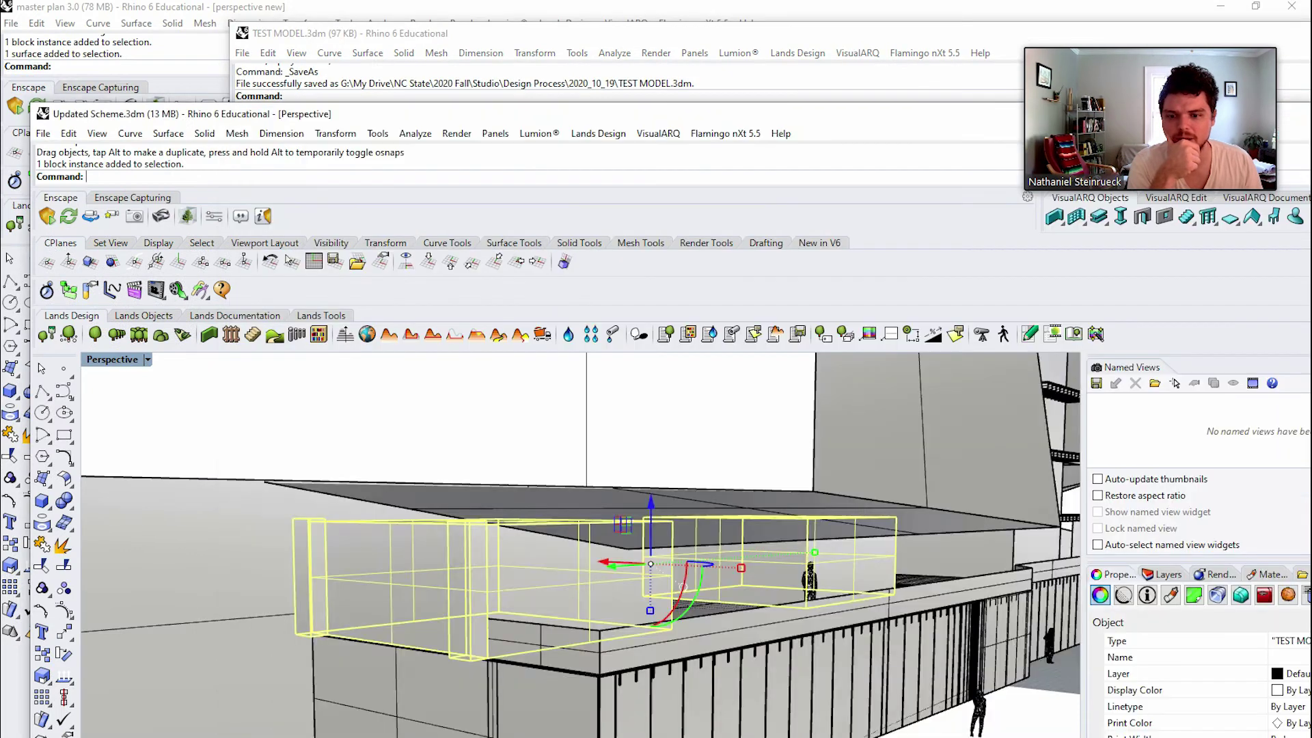
Examine how the TEST MODEL block sits under the low wing's roof in the Updated Scheme model.
scroll(581, 547, "down", 5)
key("Escape")
right_click_drag(581, 519, 608, 526)
scroll(601, 546, "up", 5)
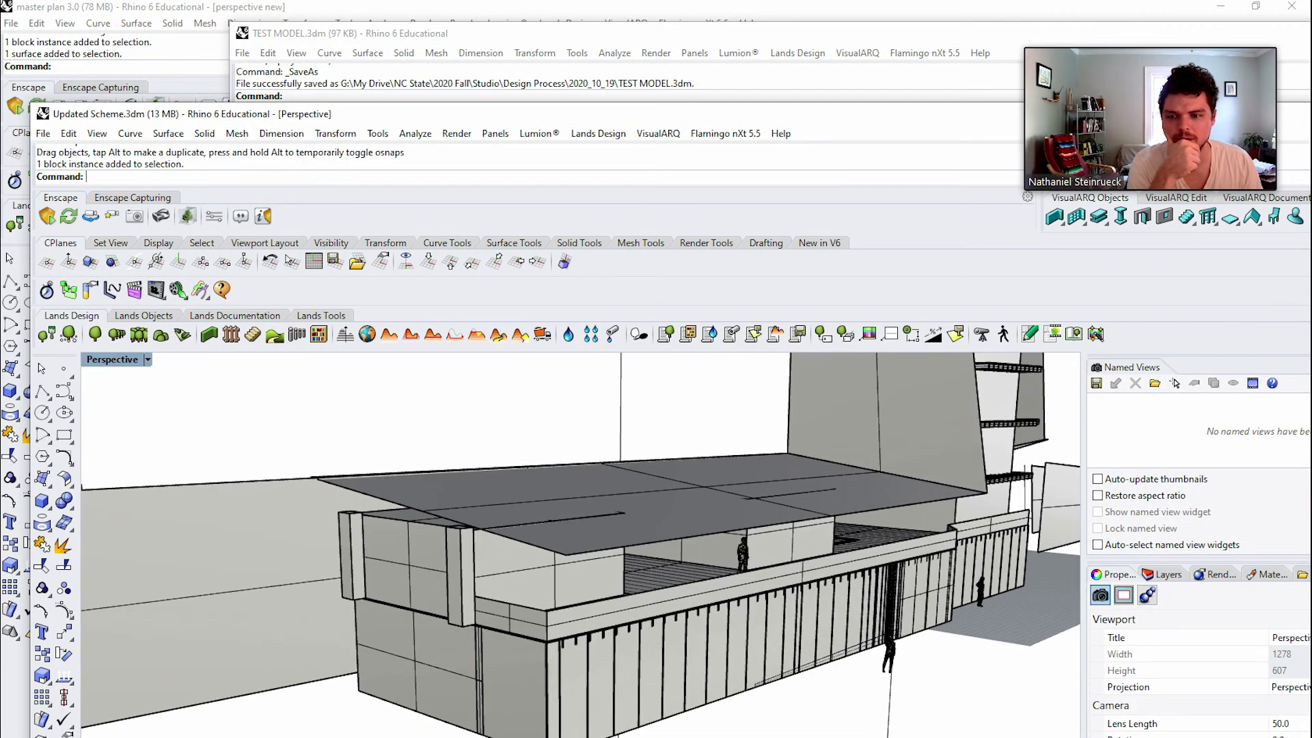
left_click(651, 558)
scroll(580, 545, "down", 3)
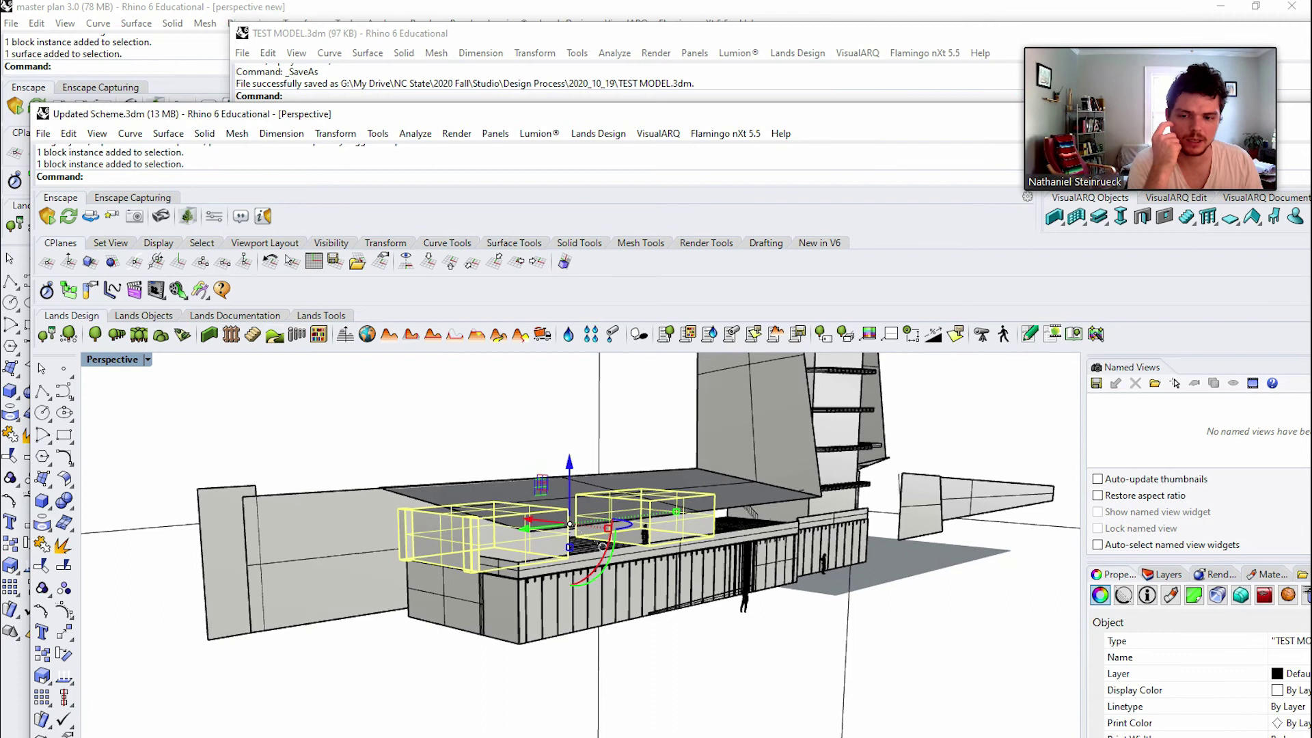
key("Escape")
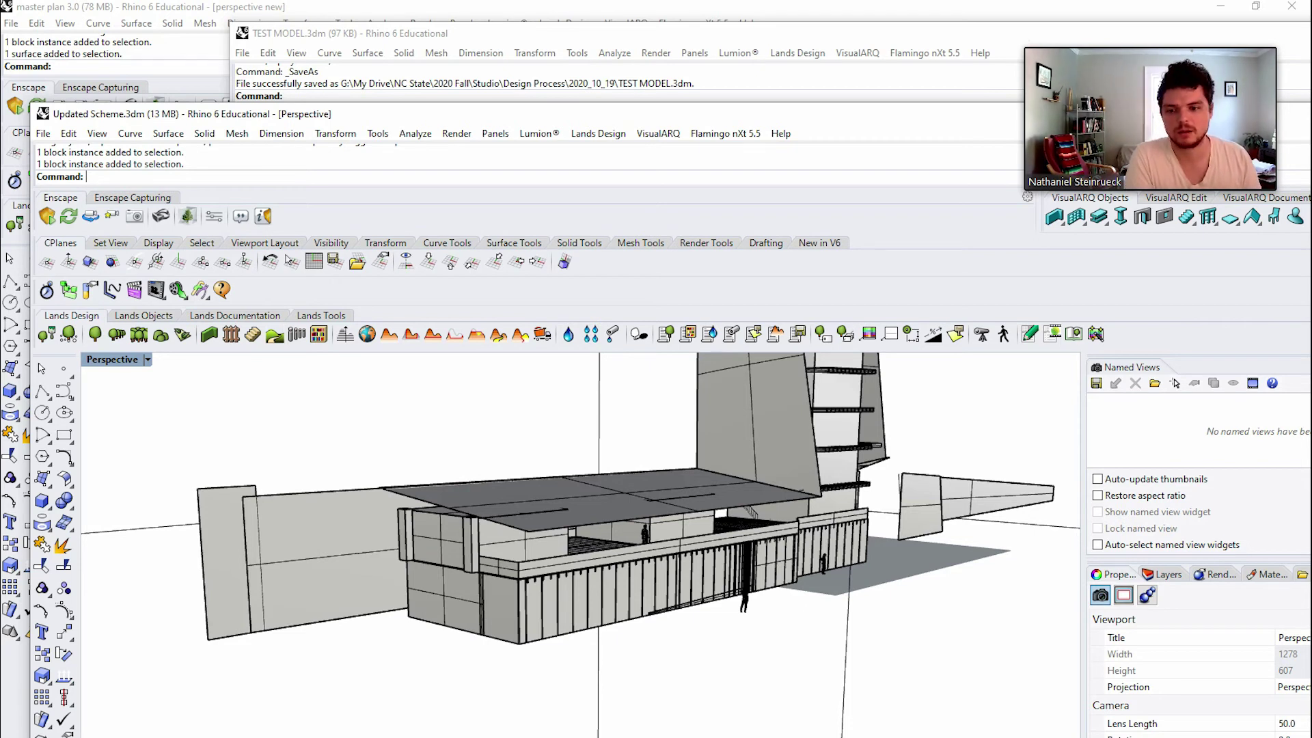
scroll(614, 560, "down", 4)
scroll(738, 557, "up", 4)
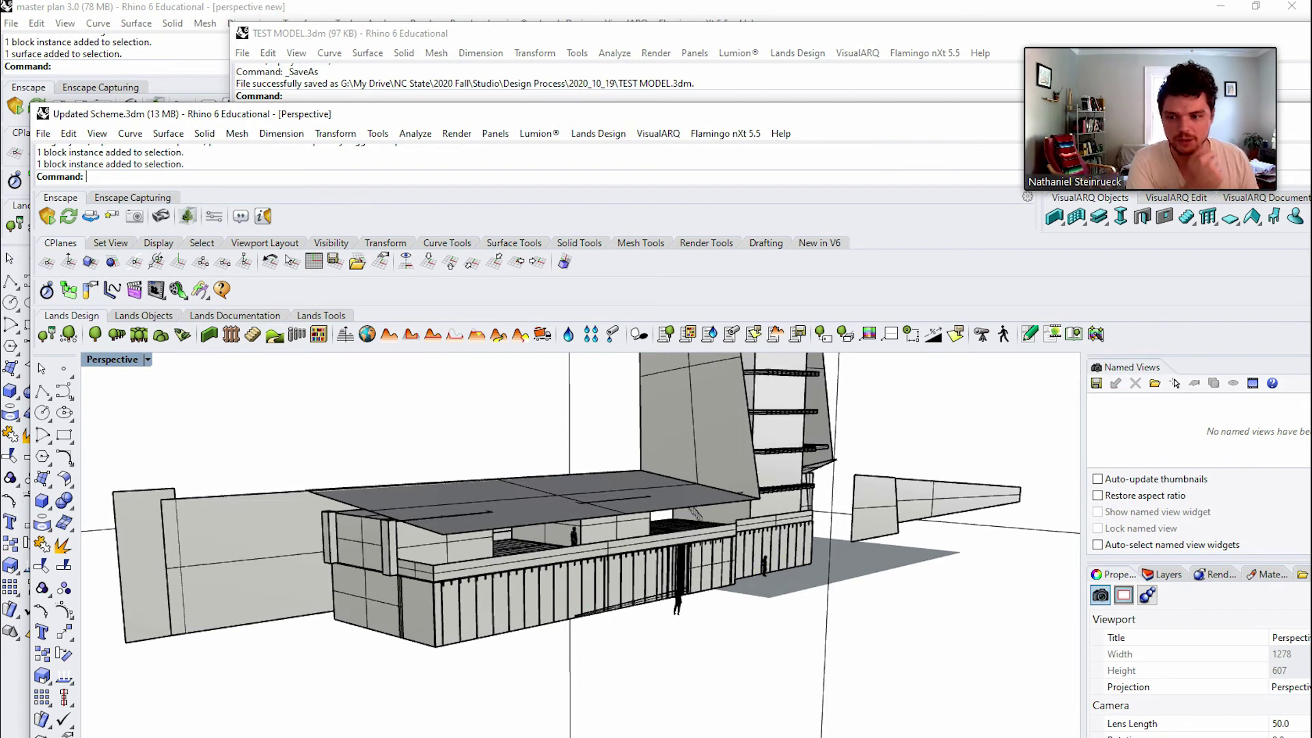
scroll(334, 560, "up", 4)
left_click(381, 535)
key("Escape")
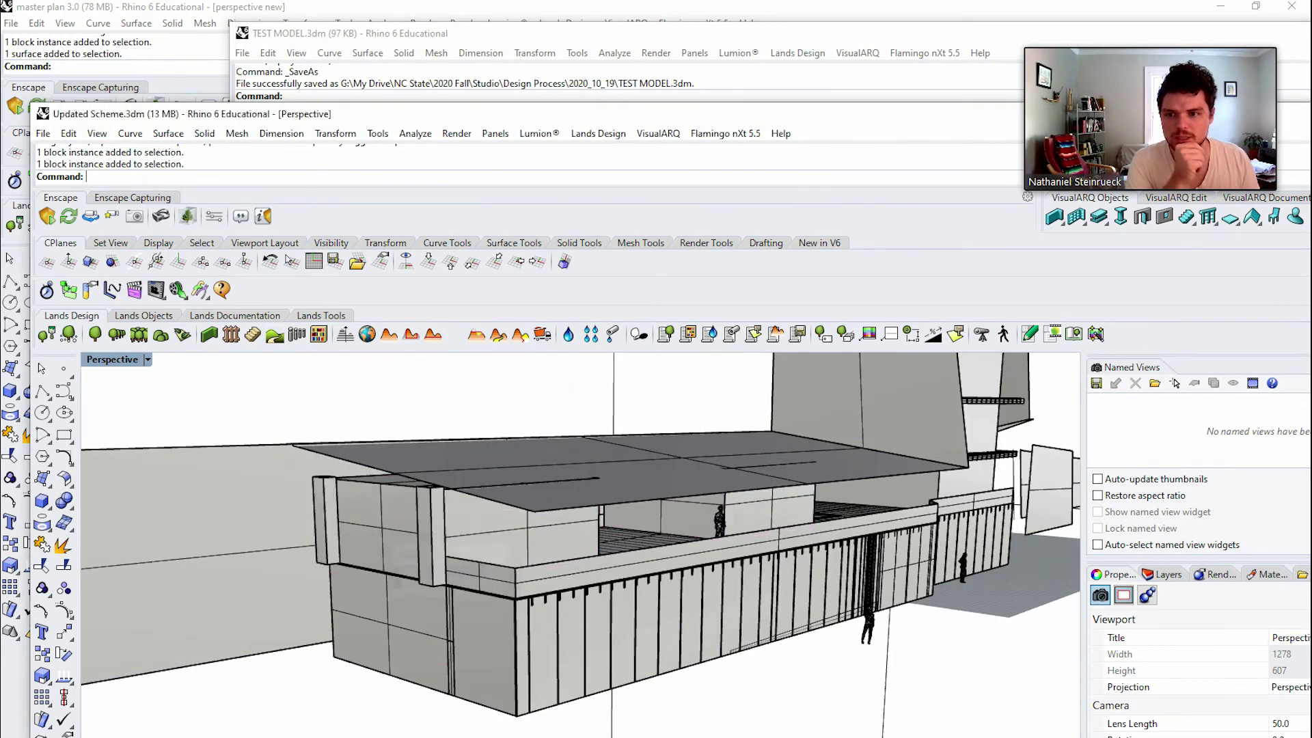
Switch to the TEST MODEL file and move both columns together from their box face to the opposite face of the same box.
left_click(724, 34)
left_click(887, 407)
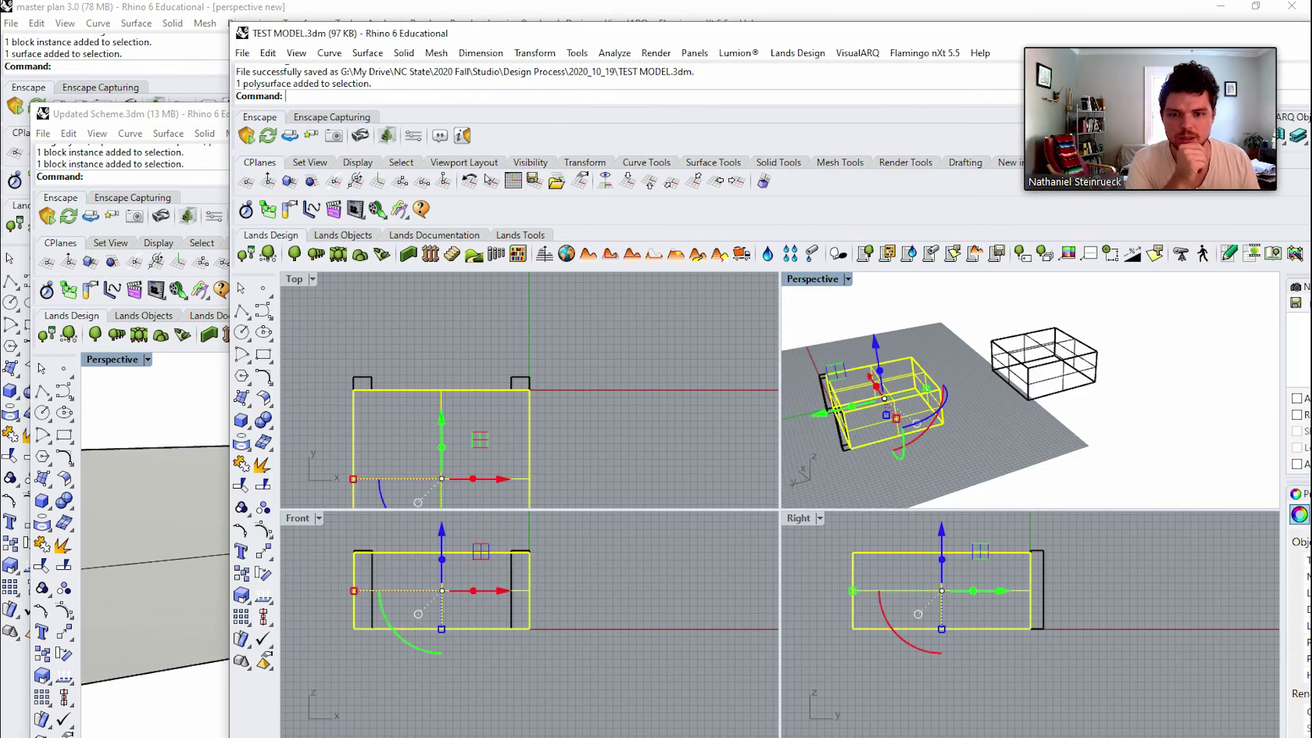
scroll(1099, 413, "down", 4)
key("Escape")
scroll(919, 382, "up", 6)
left_click(936, 382)
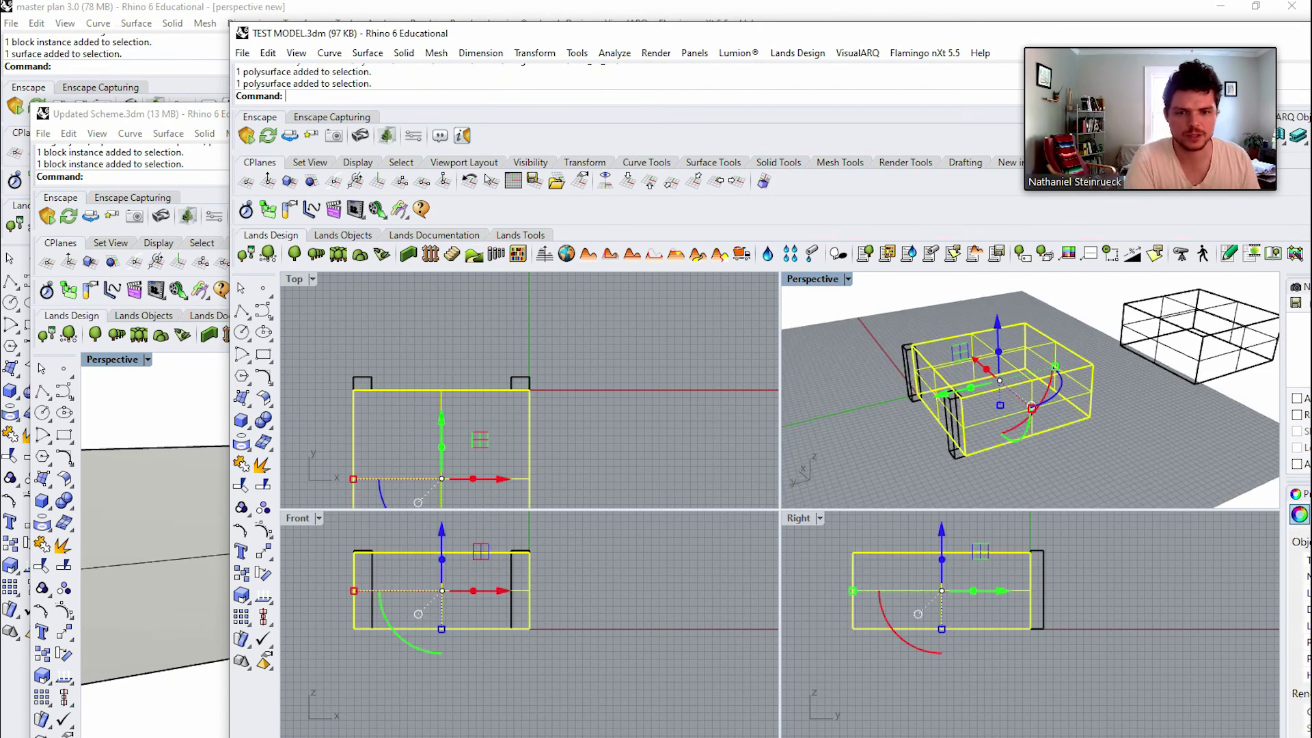
key("Escape")
left_click(949, 420)
left_click(914, 376, "shift")
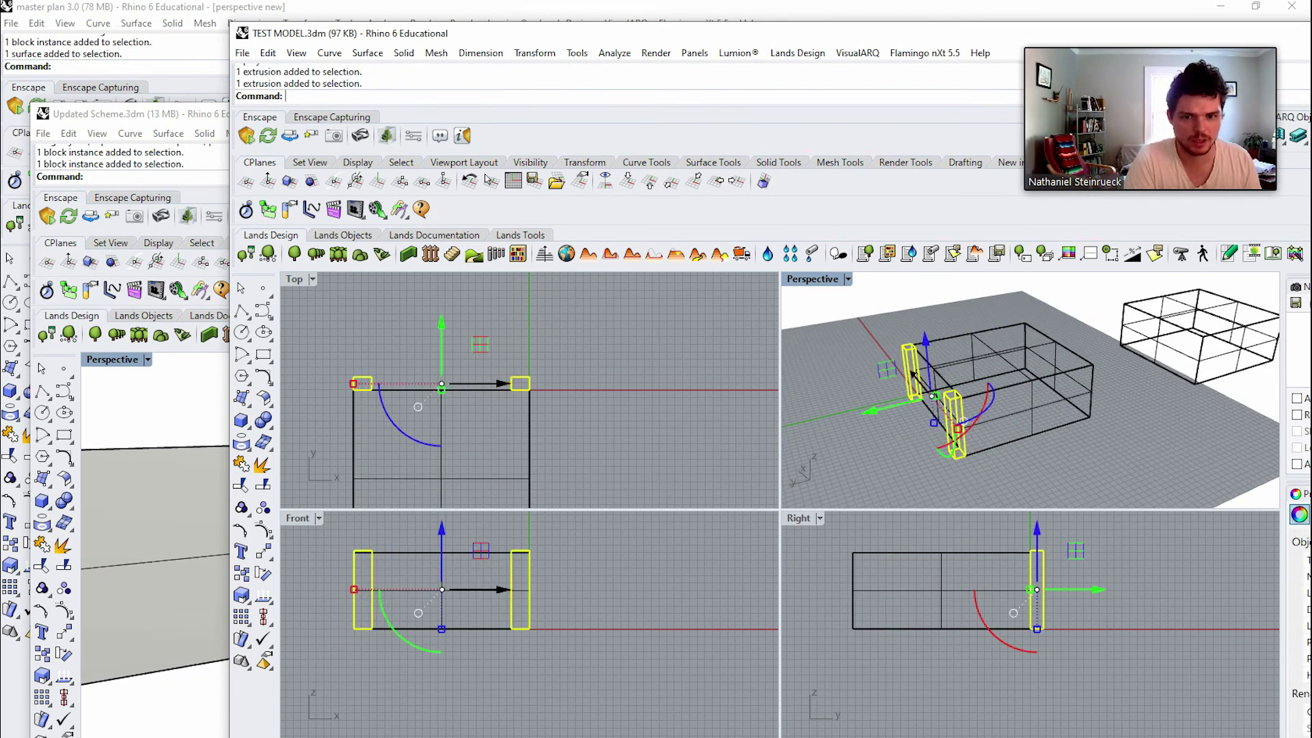
scroll(921, 384, "down", 2)
scroll(991, 410, "up", 4)
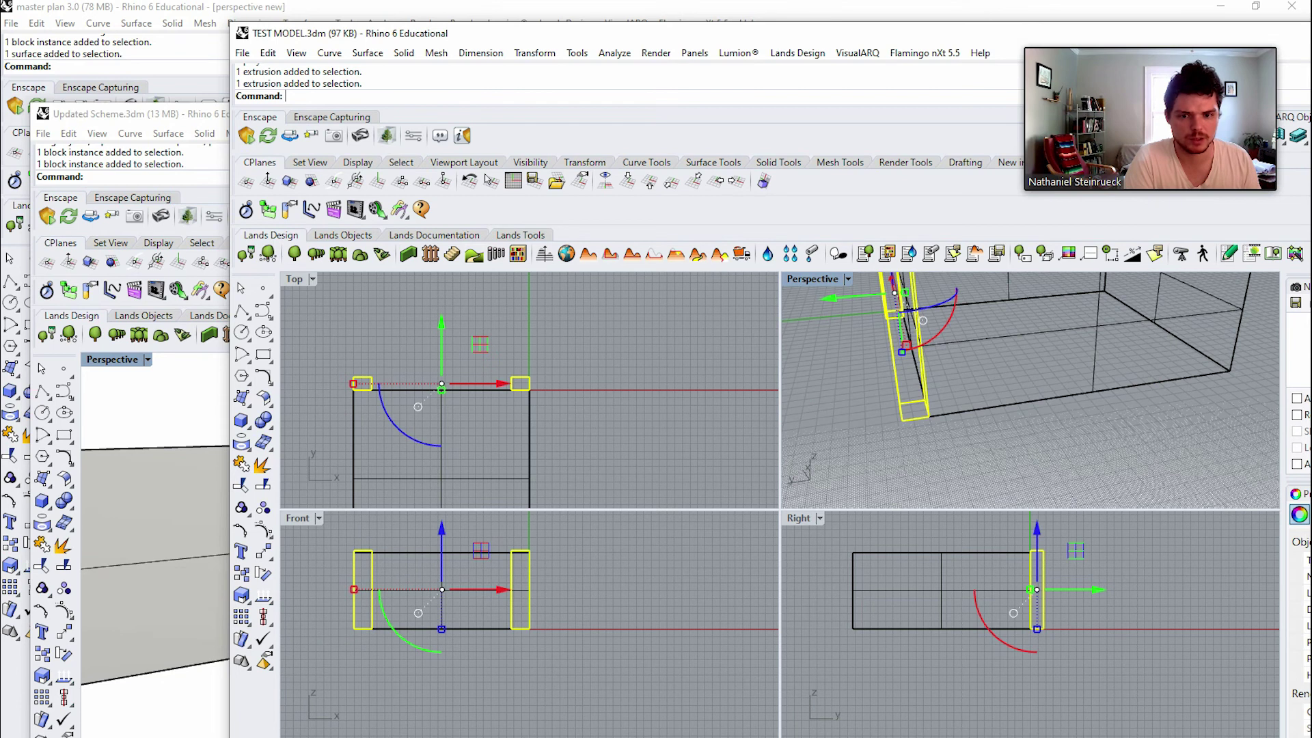
left_click_drag(902, 420, 1230, 371)
left_click(963, 450)
scroll(960, 452, "down", 5)
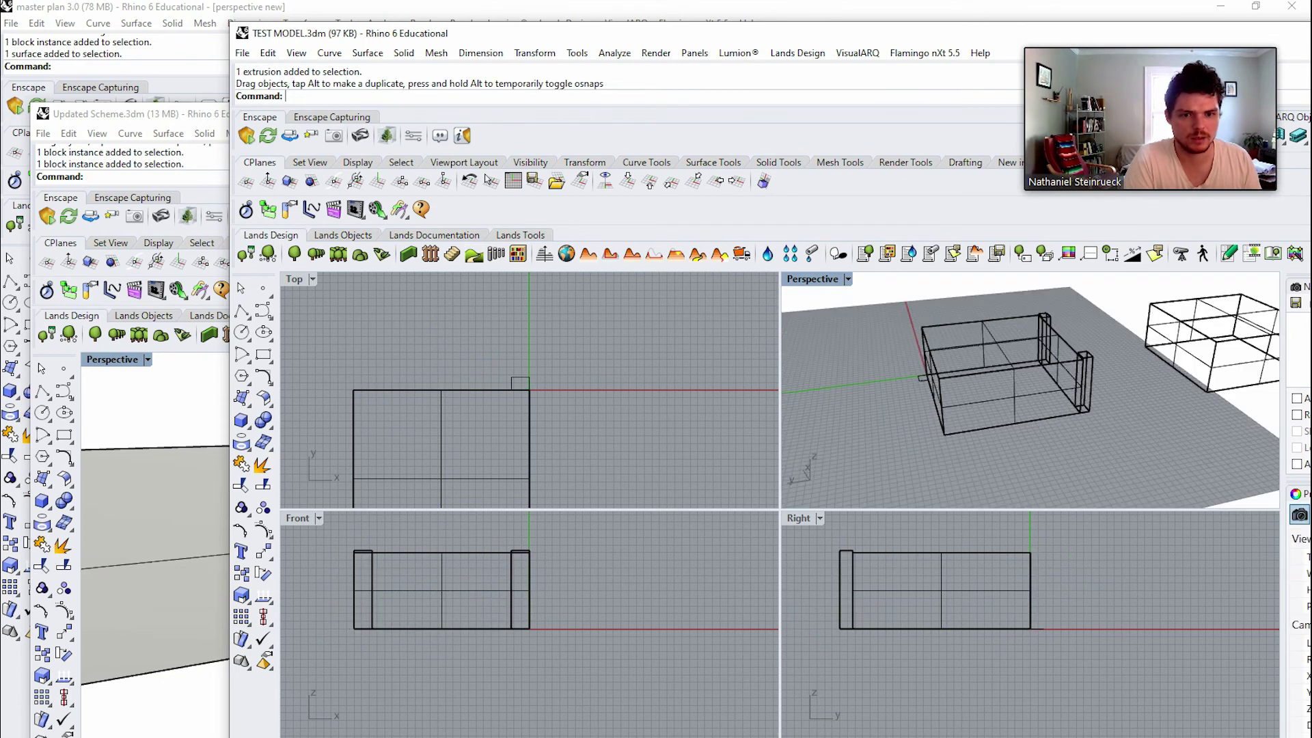
scroll(991, 383, "up", 3)
left_click(263, 355)
left_click(970, 427)
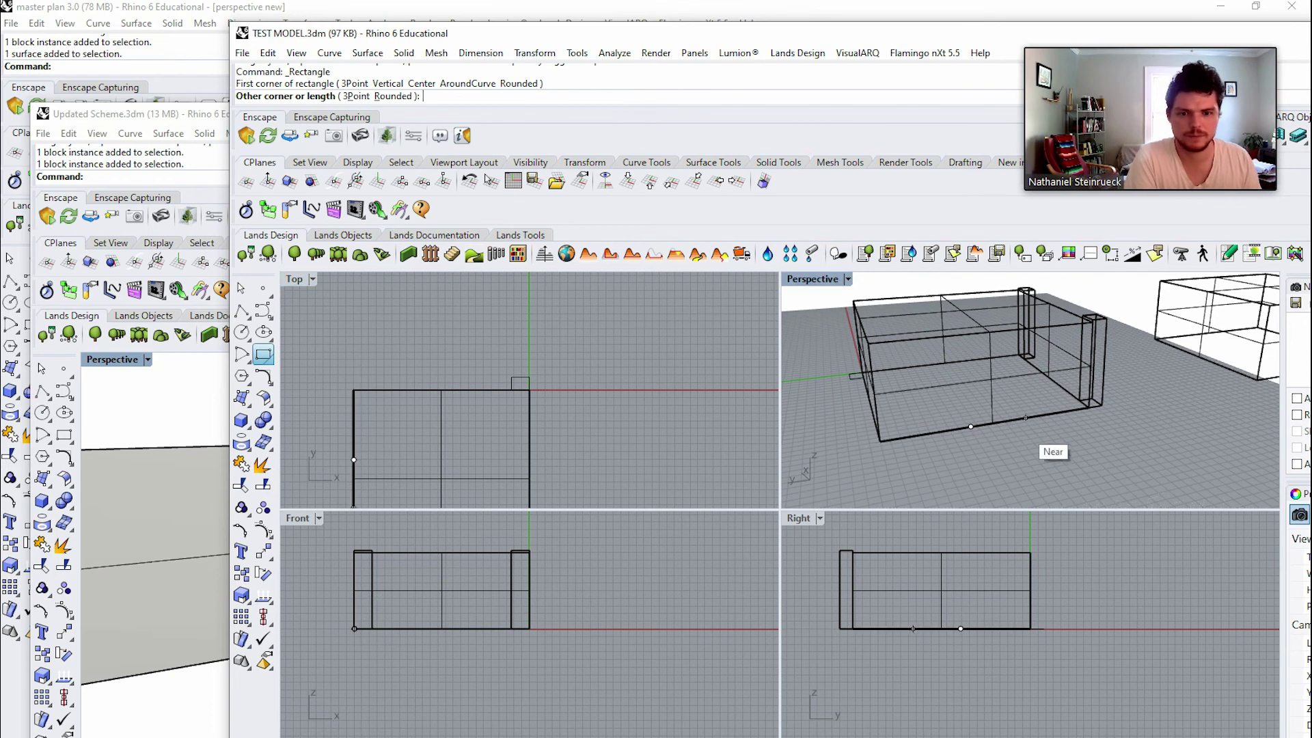
left_click(1037, 459)
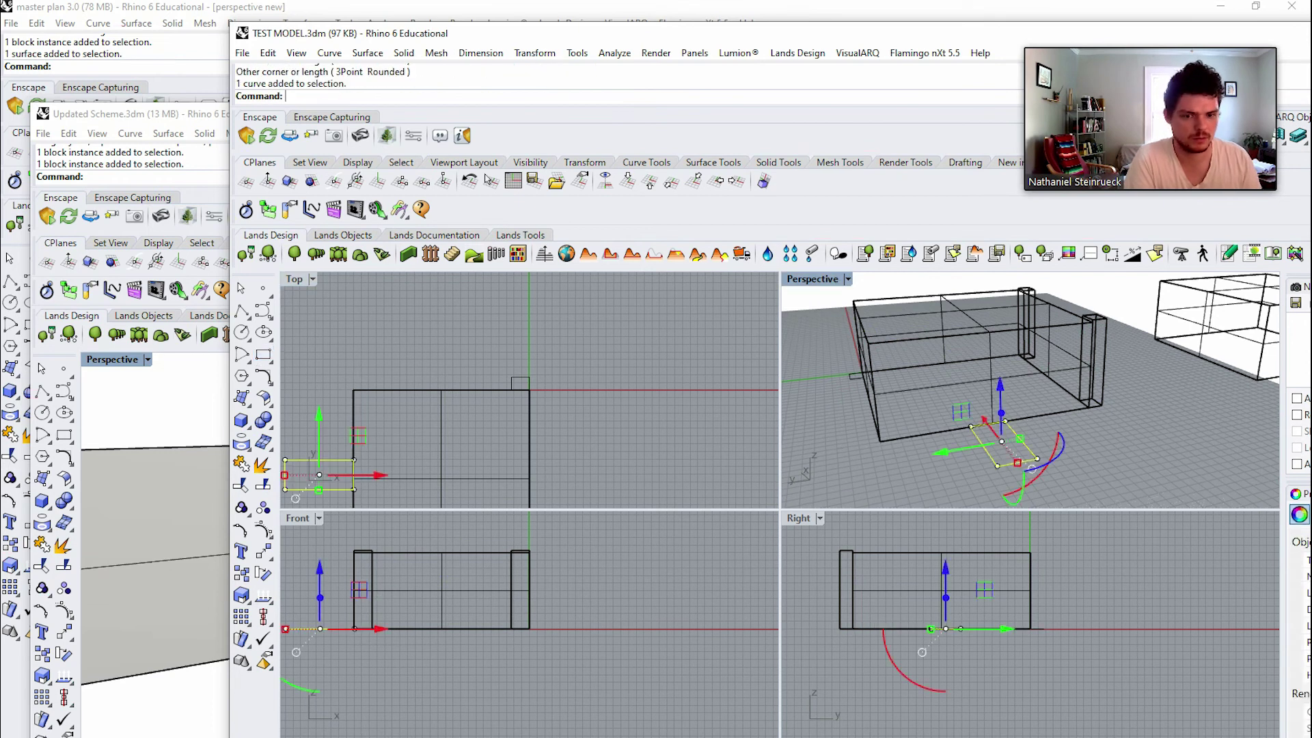
key("Delete")
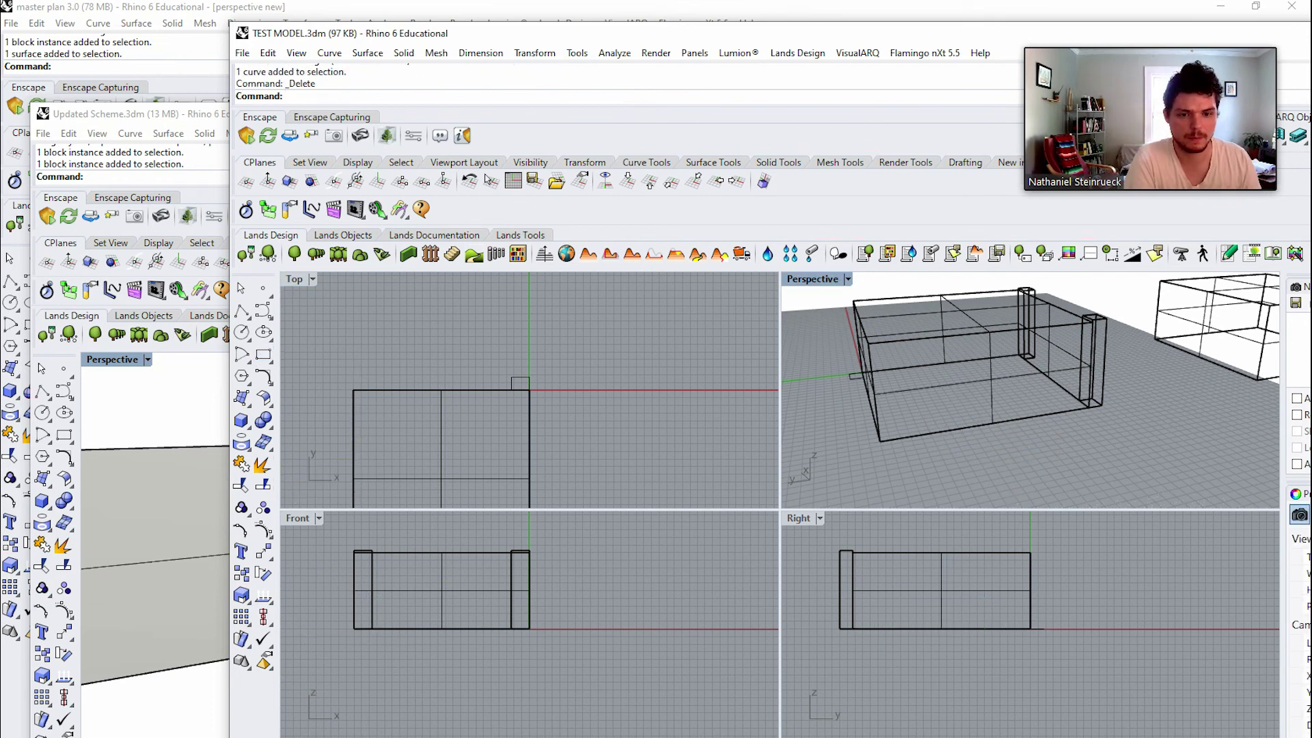
Save the TEST MODEL file with the relocated columns.
scroll(977, 410, "down", 3)
right_click_drag(984, 416, 908, 392)
scroll(943, 392, "down", 4)
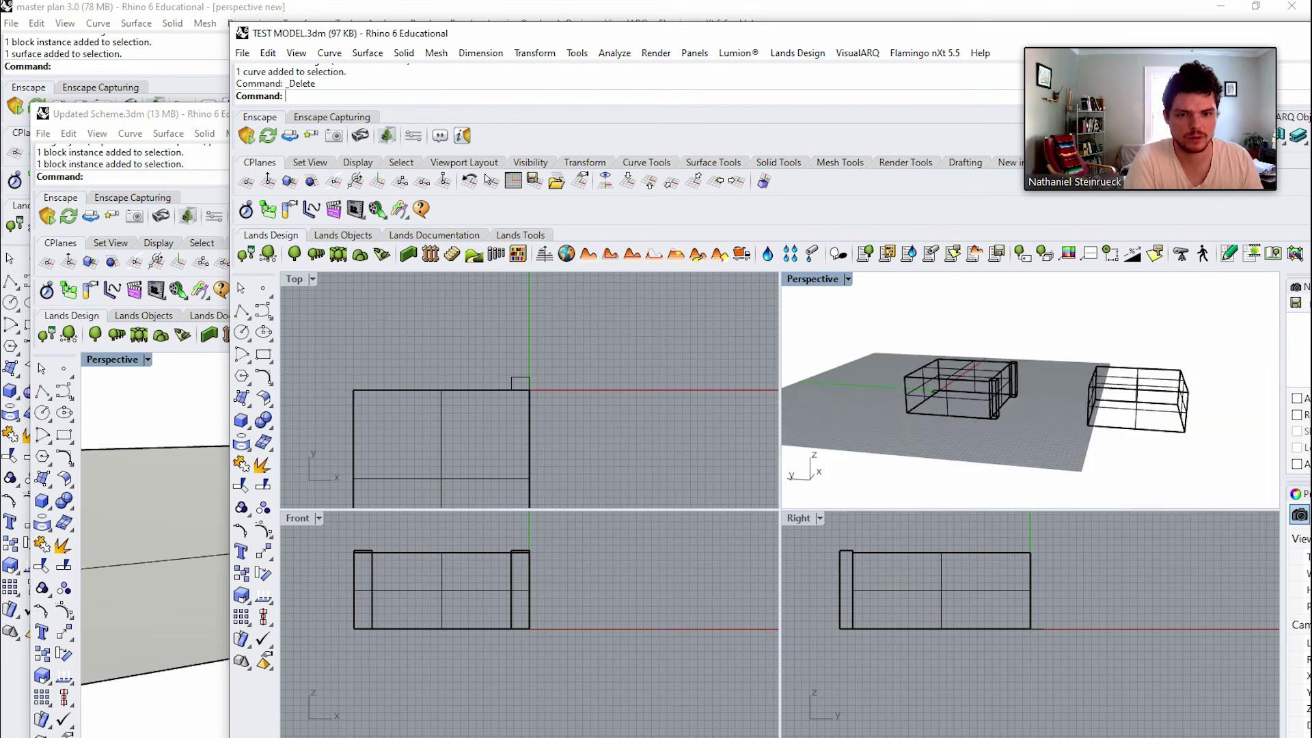
scroll(1011, 390, "up", 1)
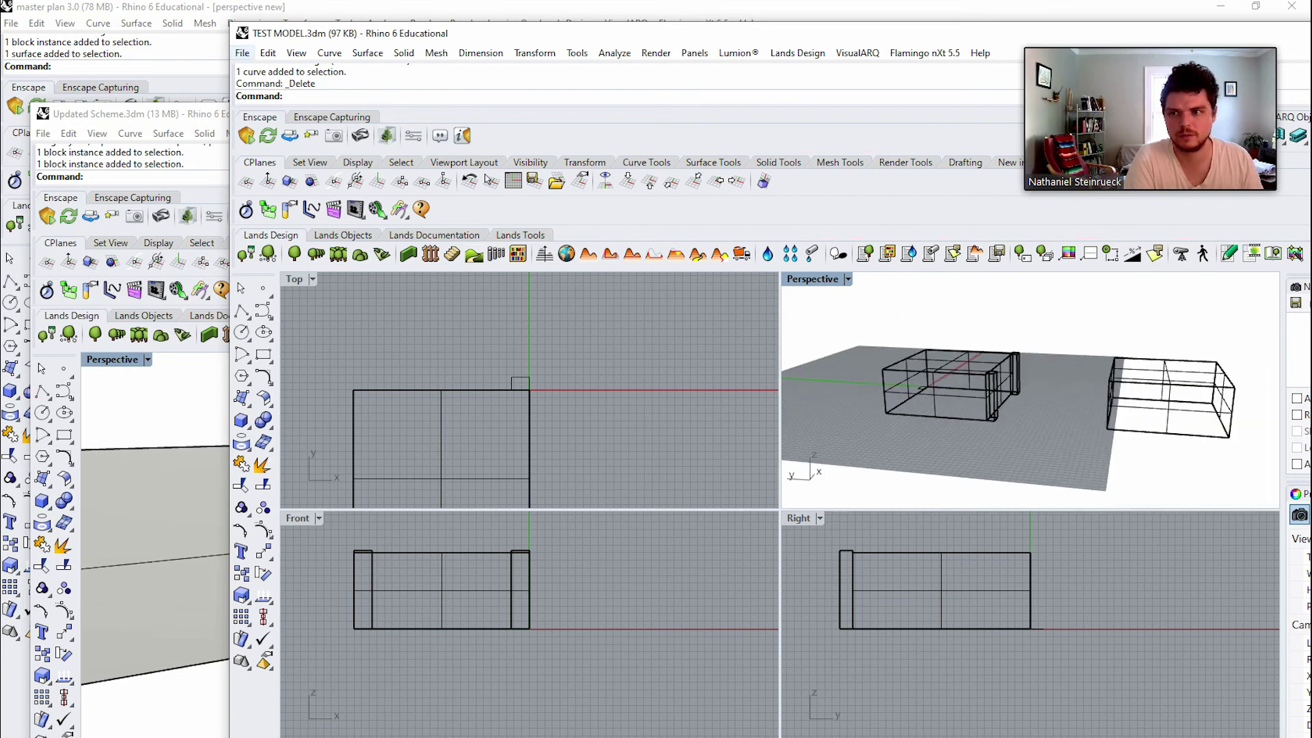
left_click(242, 53)
left_click(267, 128)
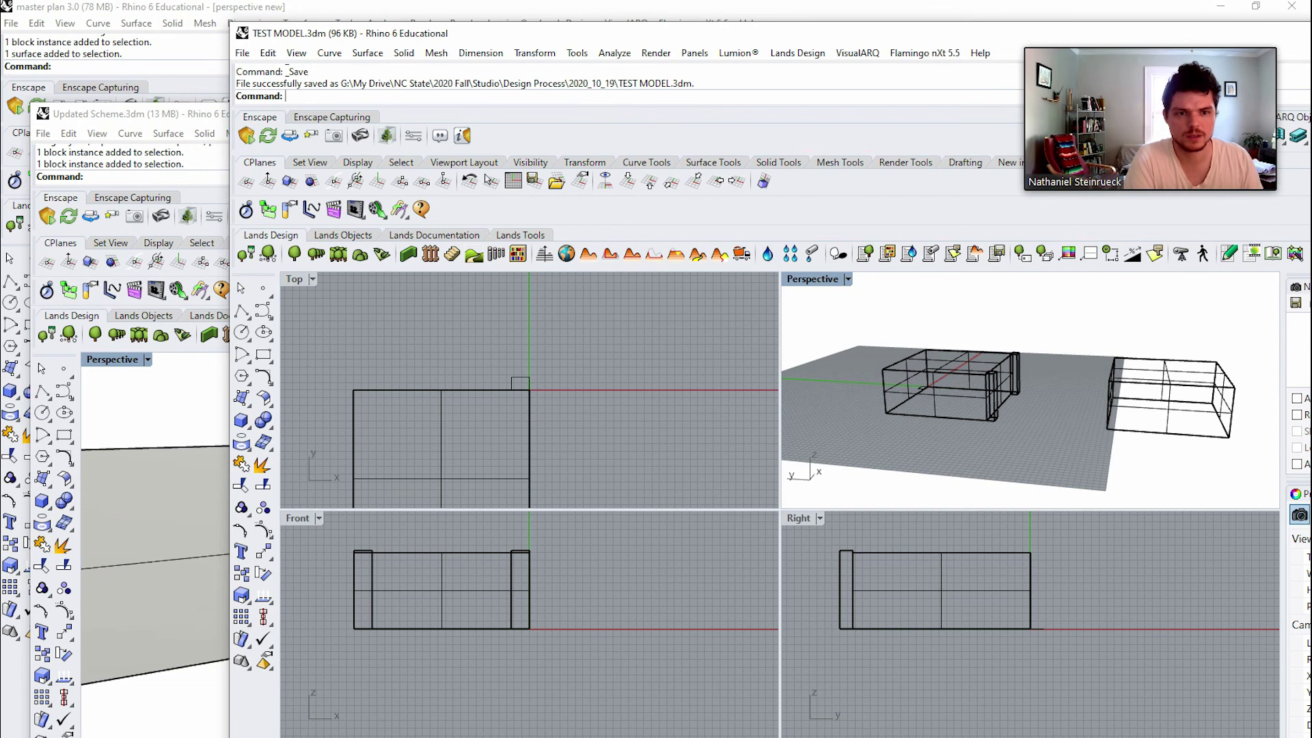
Return to the Updated Scheme model, frame the boxes under the low wing's roof and open the Block Manager.
key("alt+Tab")
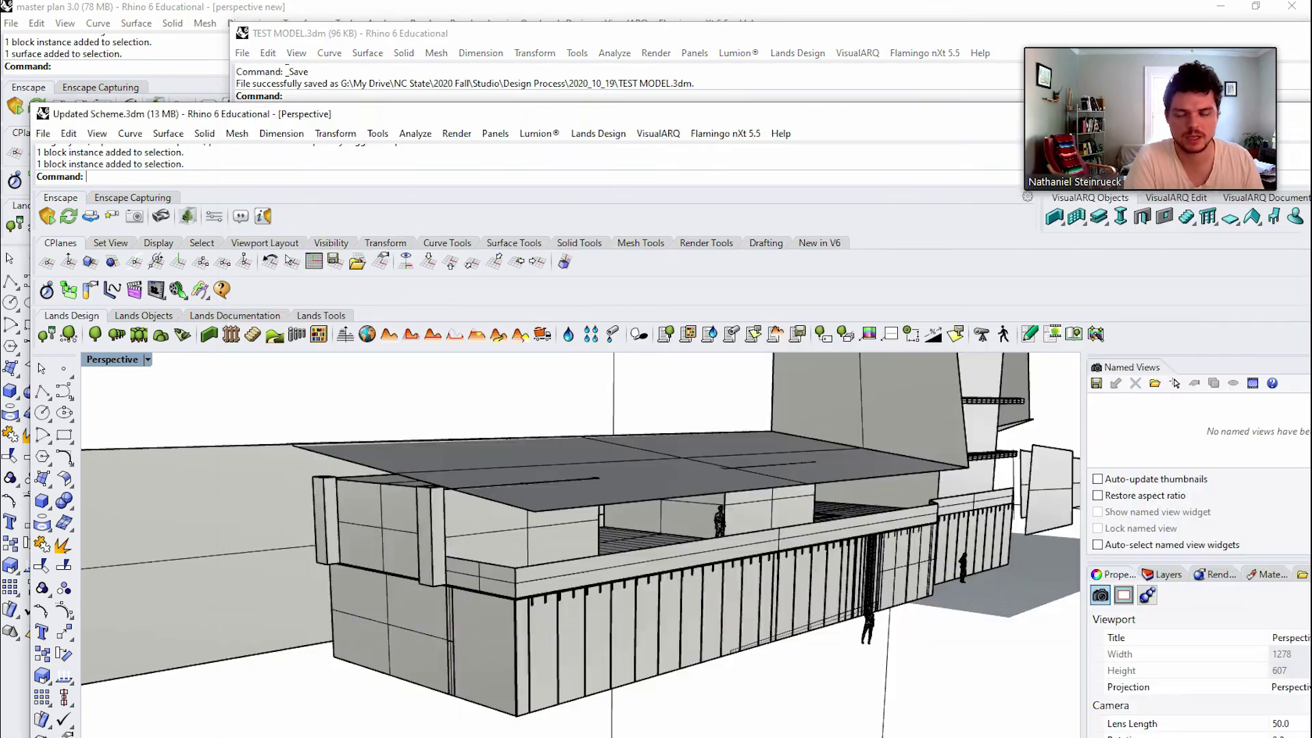
scroll(615, 533, "down", 4)
right_click_drag(615, 533, 505, 509)
scroll(560, 536, "up", 7)
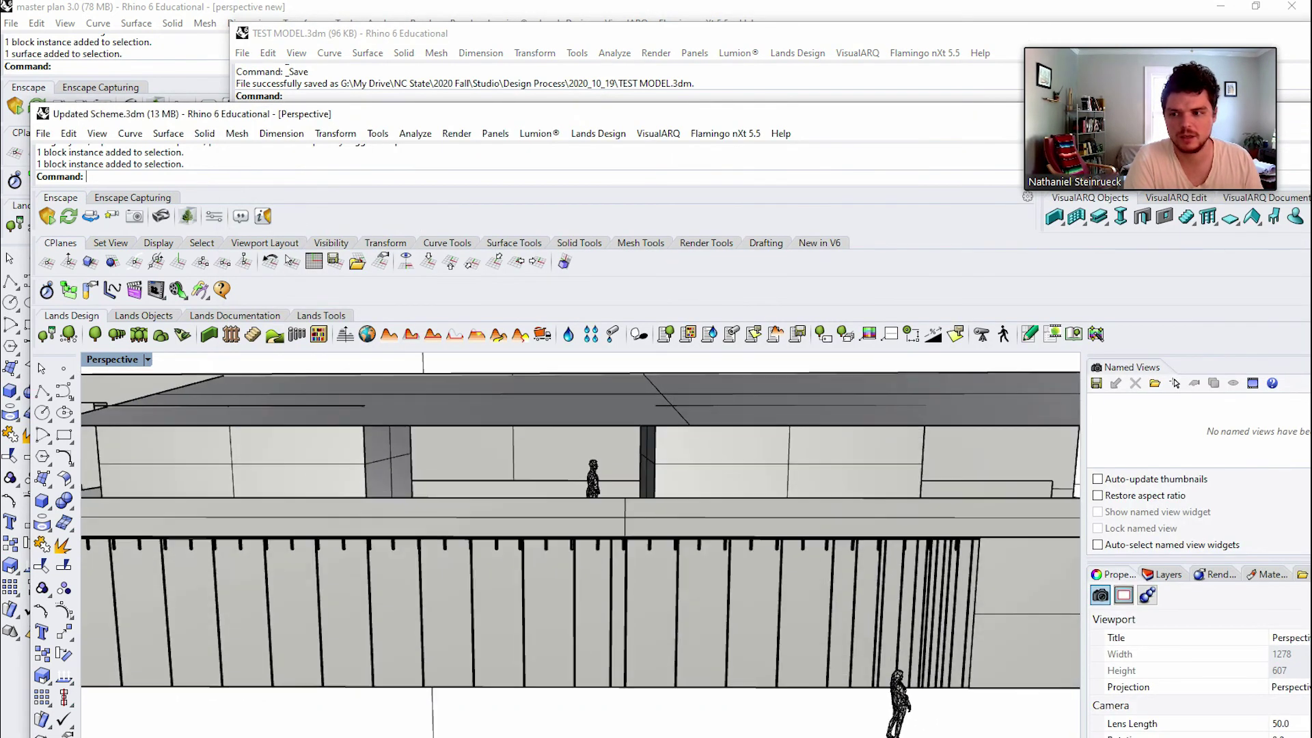
type("Block")
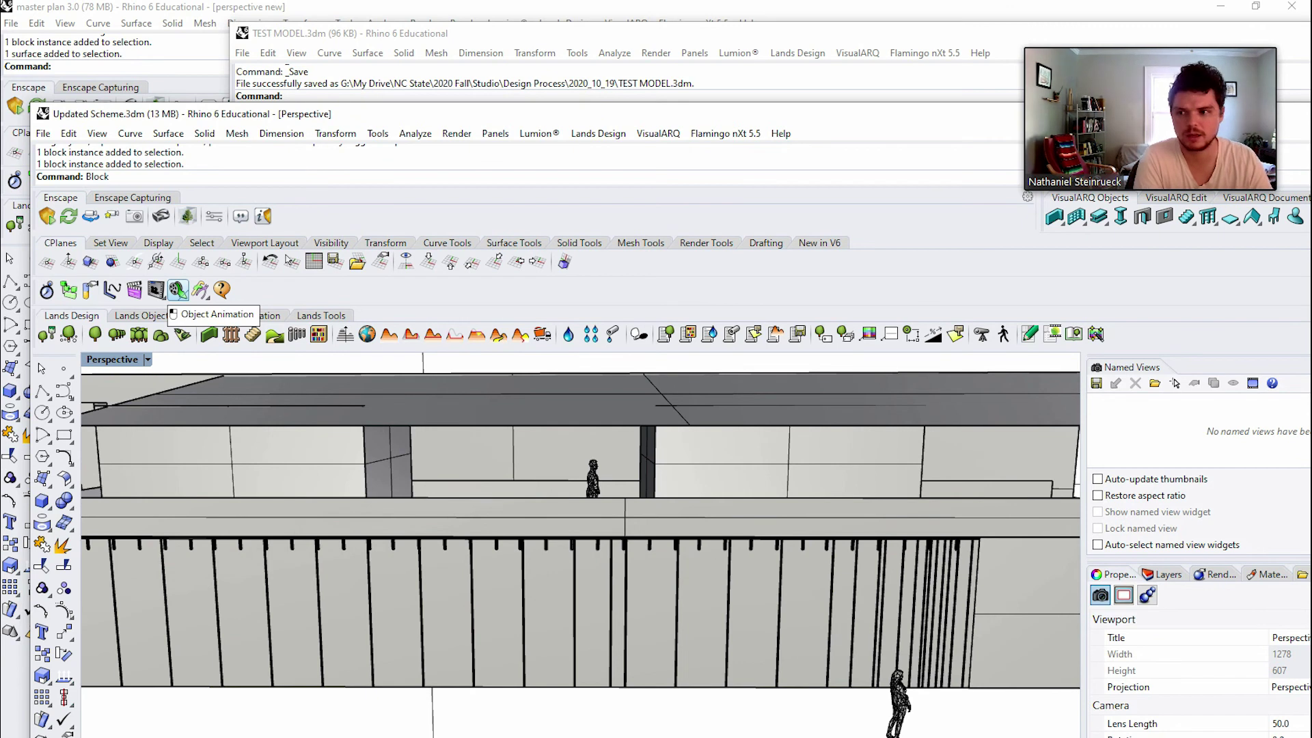
type("Manager")
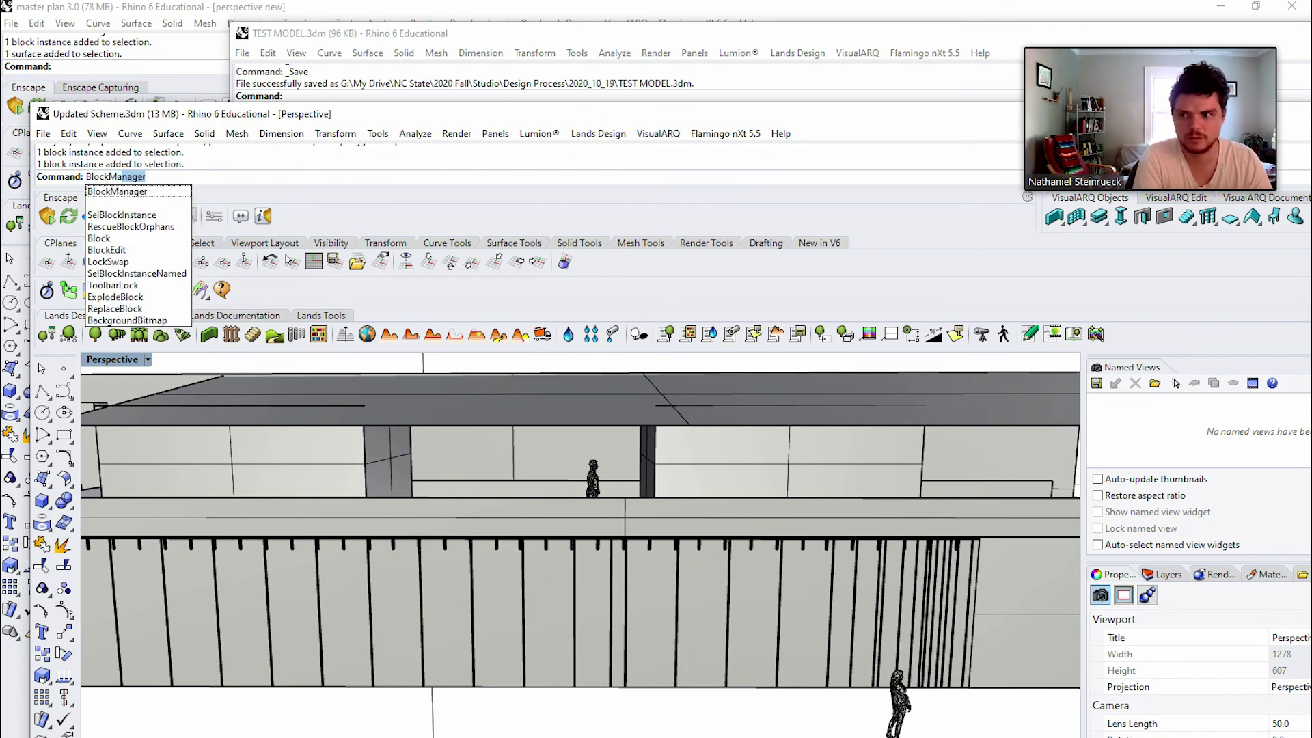
key("Return")
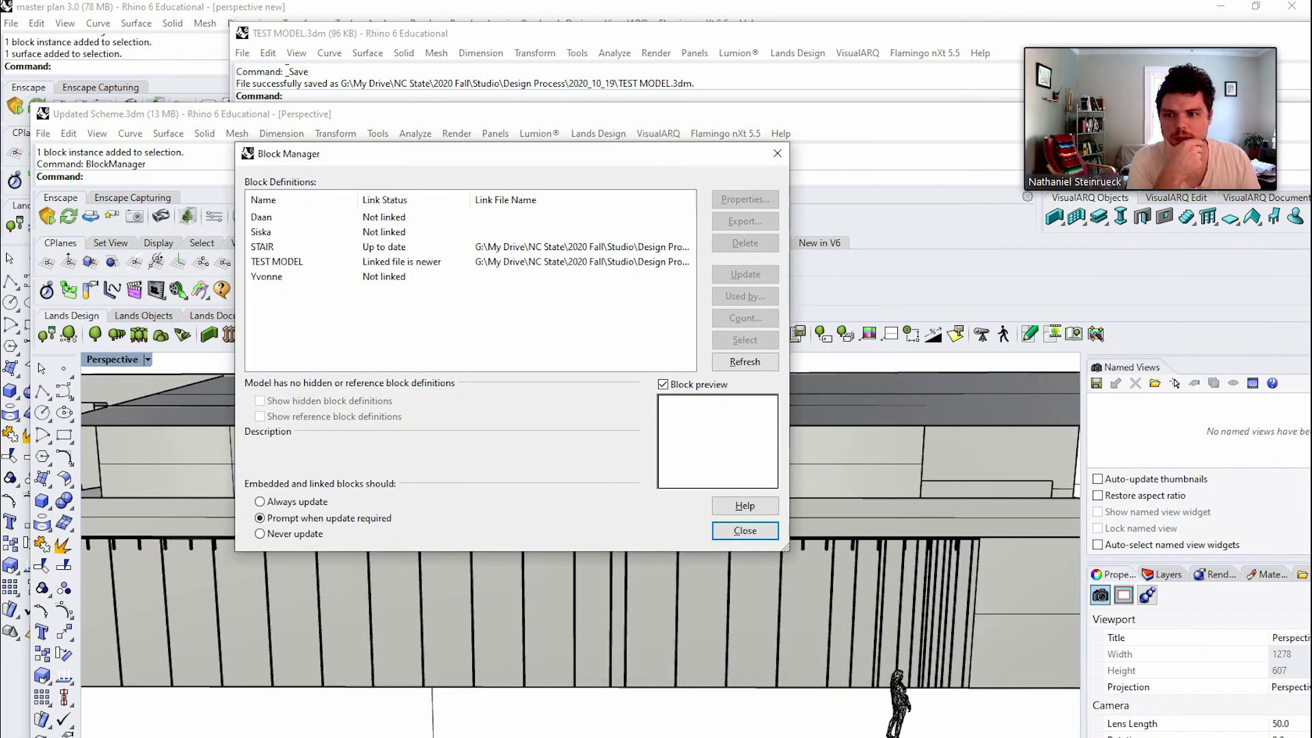
Update the TEST MODEL block definition from its linked file.
left_click(262, 247)
left_click(277, 261)
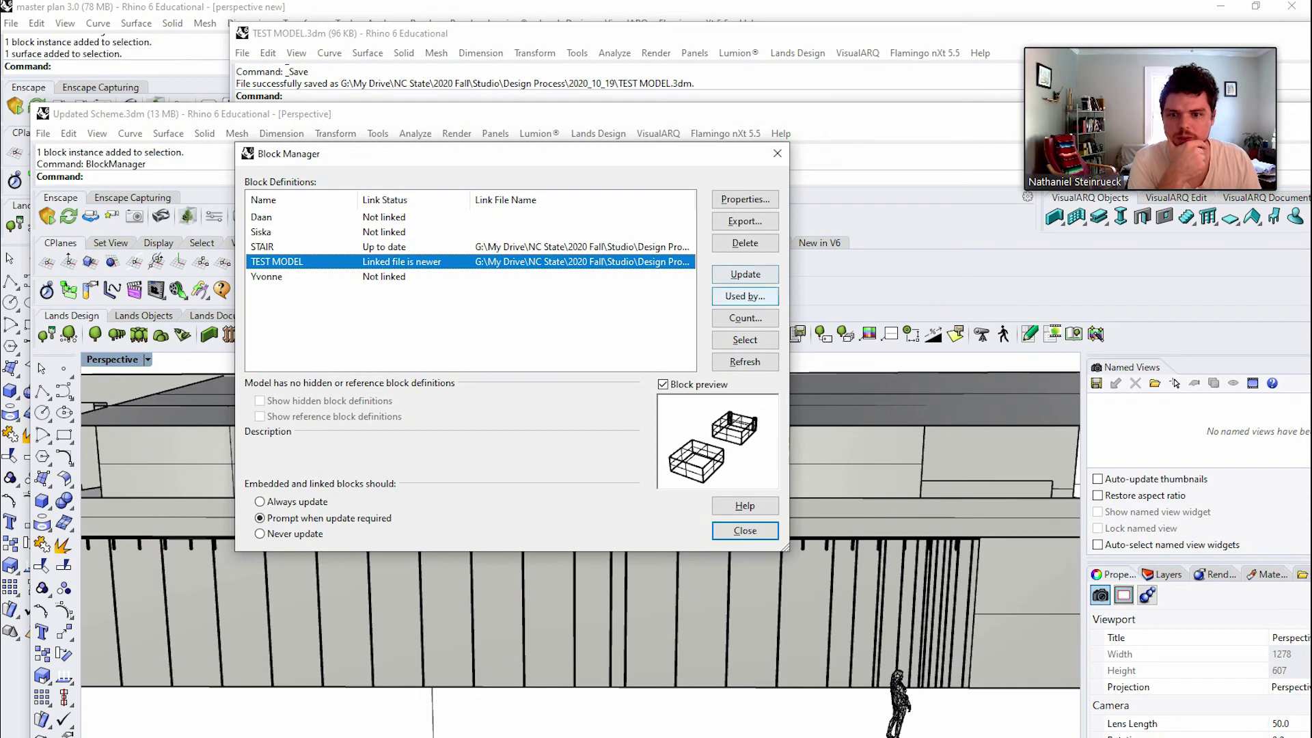
left_click(745, 274)
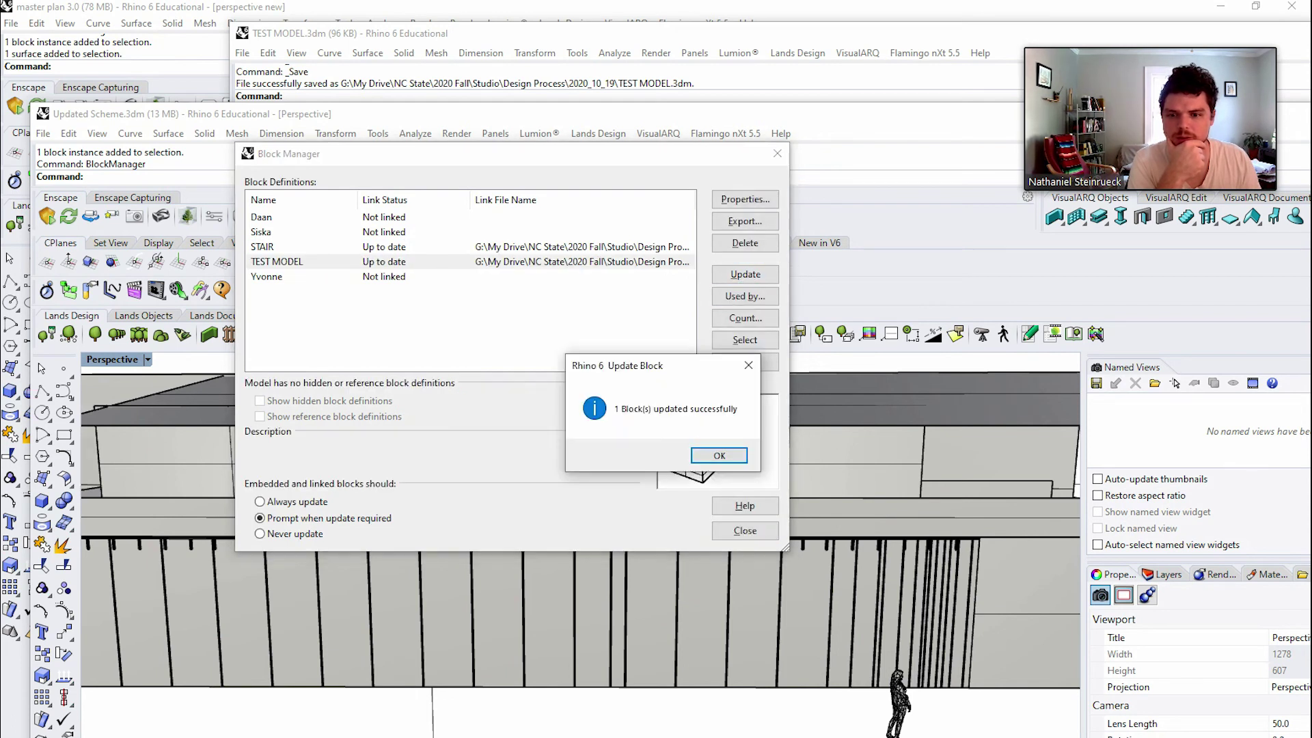
left_click(717, 454)
Set embedded and linked blocks to Always update, run the TEST MODEL update again and check the columns in the model.
left_click(262, 502)
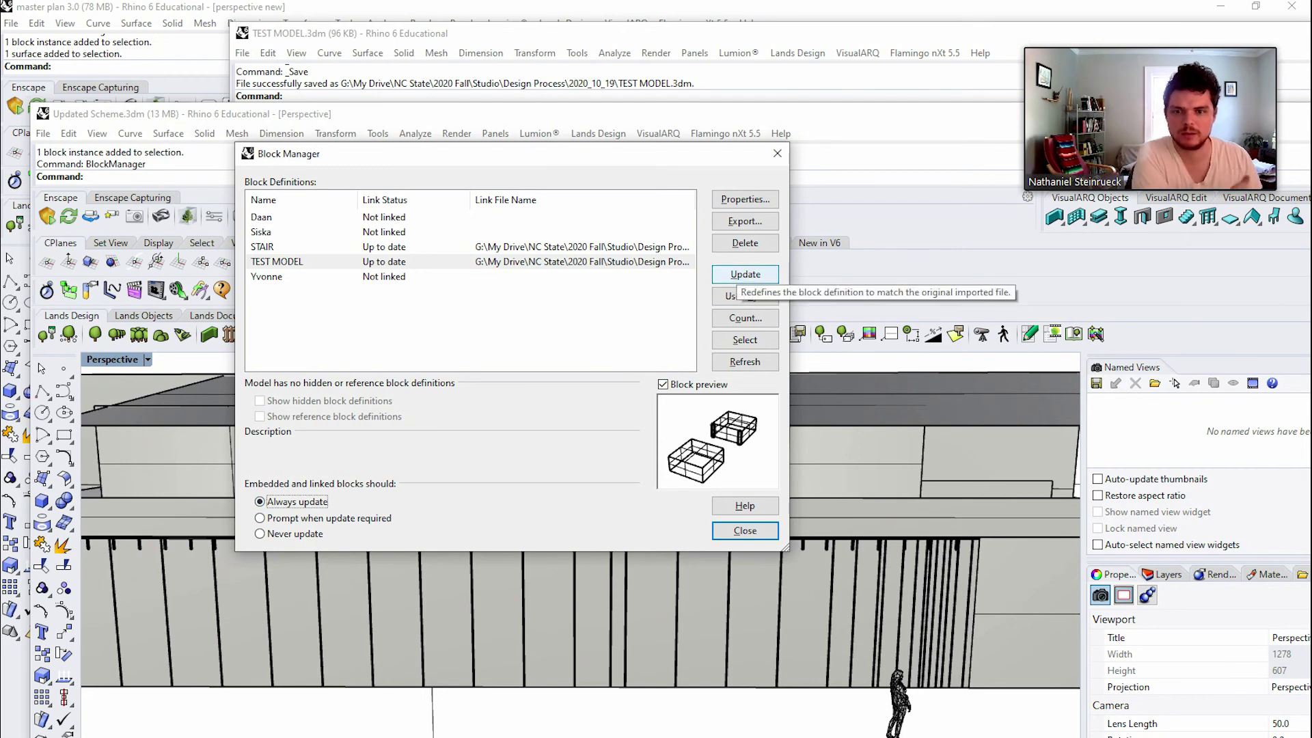
left_click(744, 274)
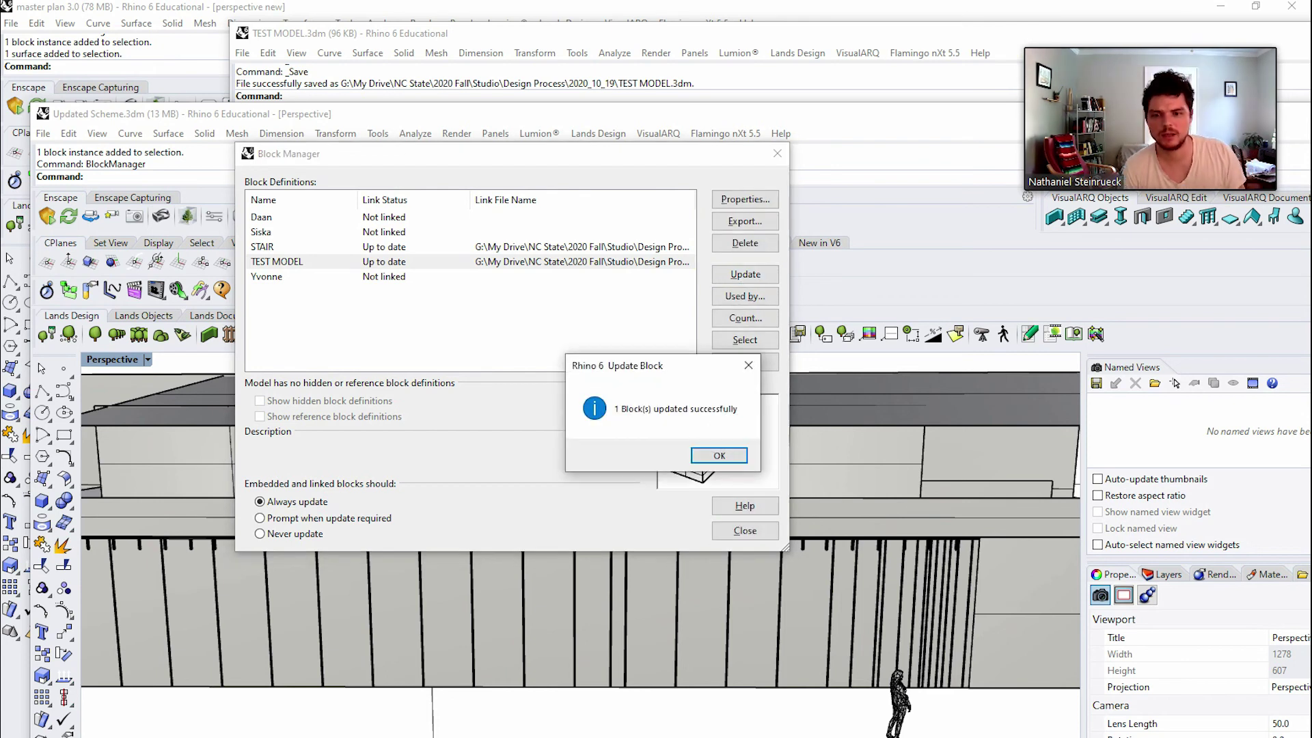
left_click(719, 456)
left_click(744, 531)
scroll(661, 591, "down", 5)
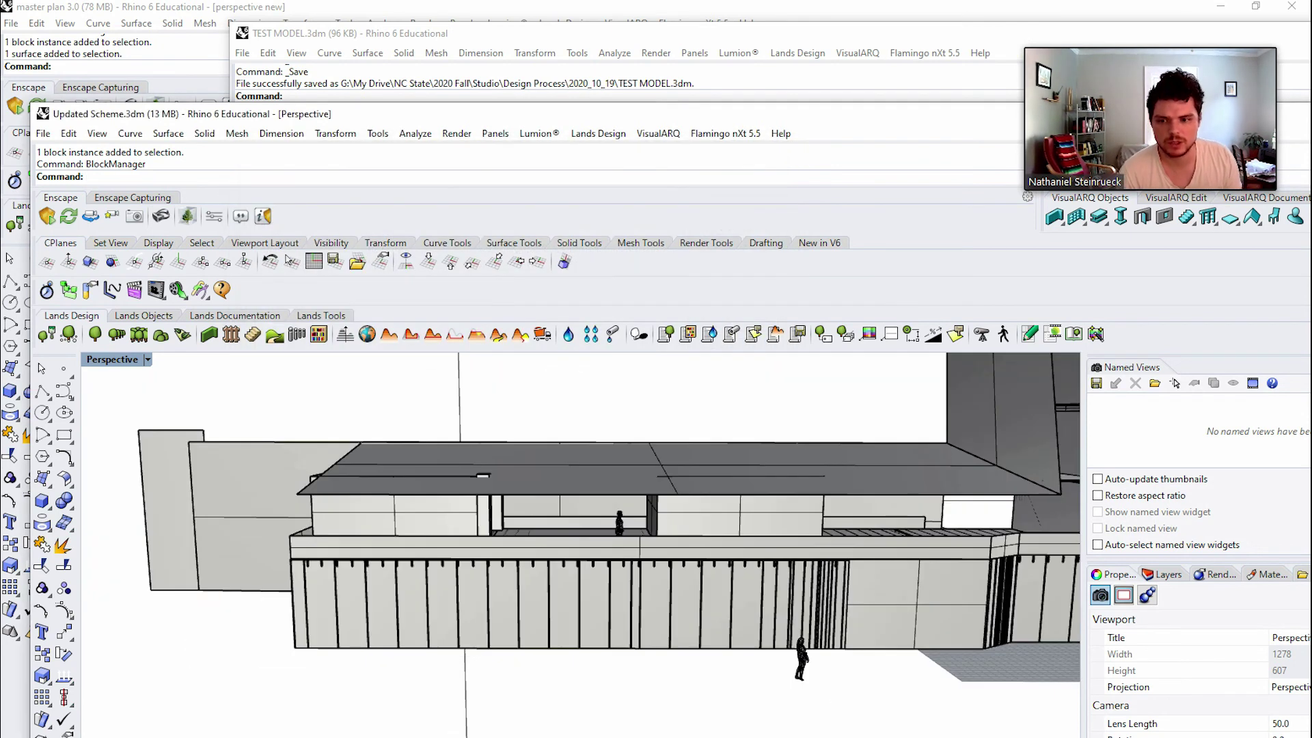
right_click_drag(661, 592, 530, 568)
scroll(611, 547, "up", 6)
scroll(581, 530, "down", 6)
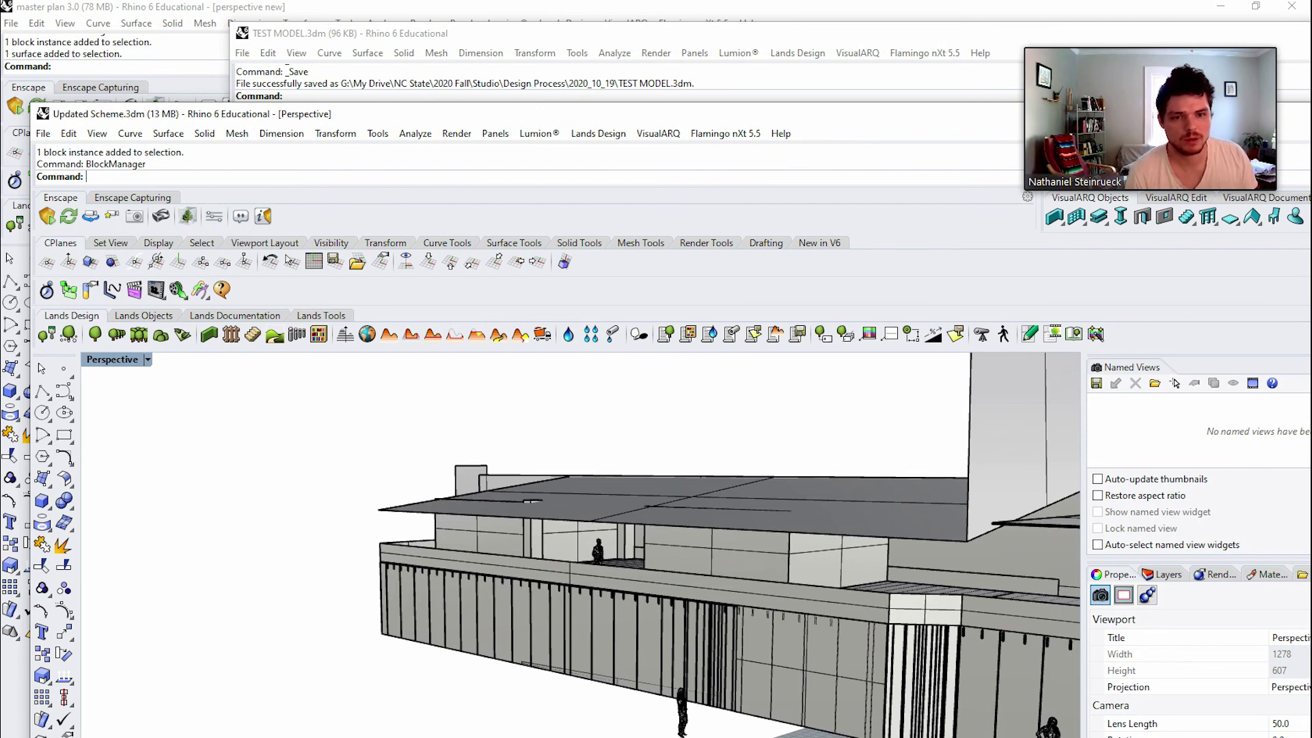
Save the Updated Scheme file with its refreshed TEST MODEL block.
scroll(430, 542, "down", 5)
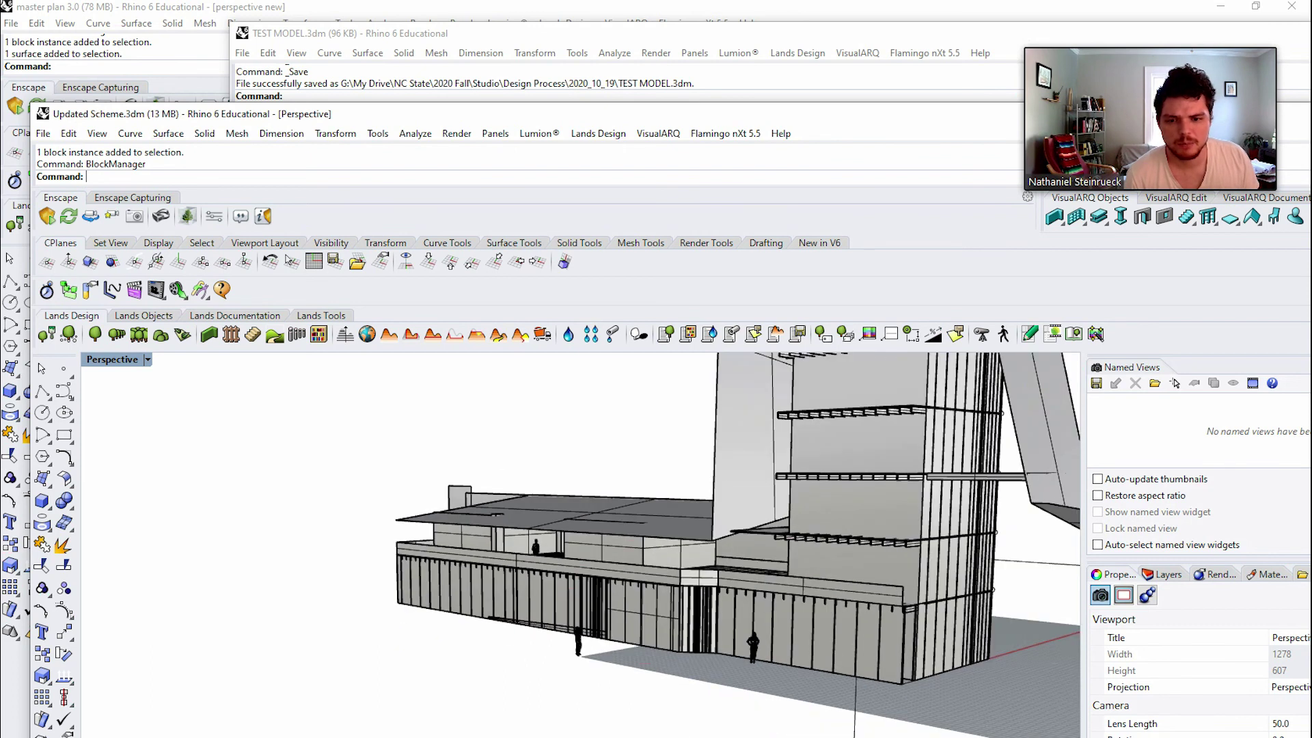
scroll(456, 545, "down", 5)
scroll(456, 545, "up", 7)
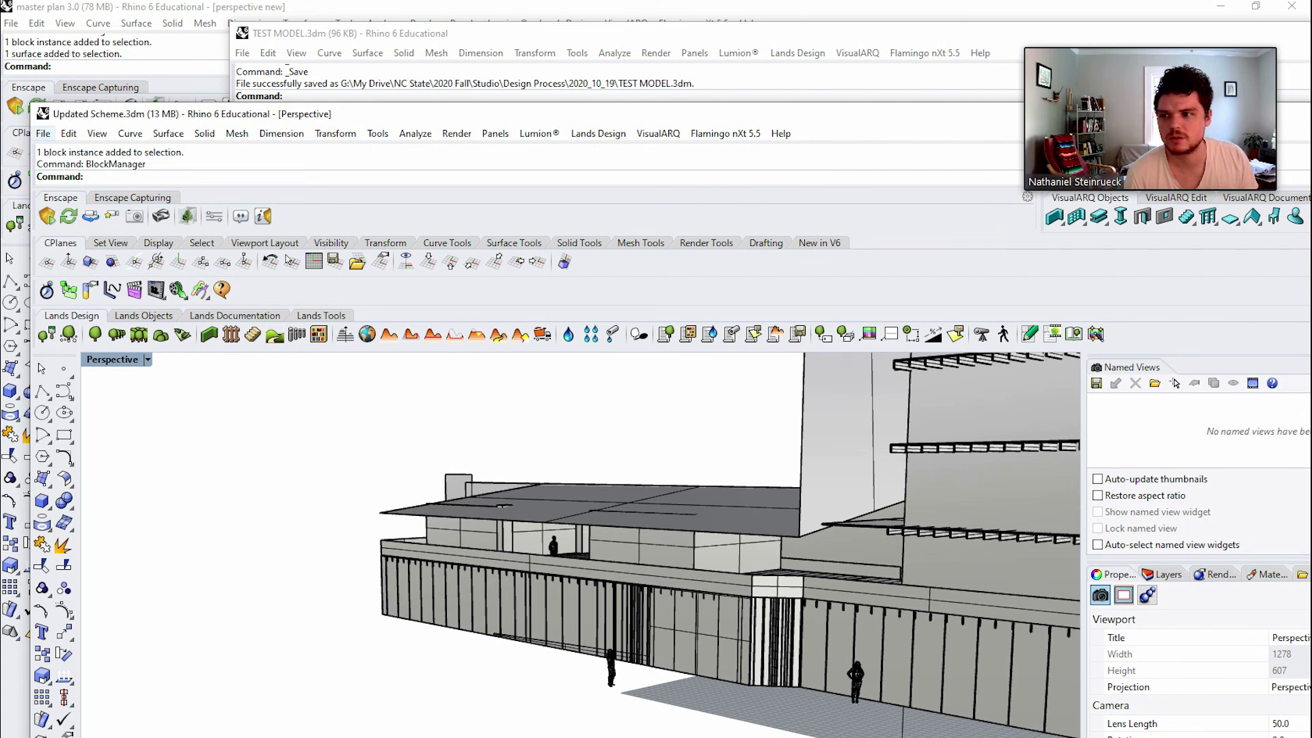
left_click(43, 133)
left_click(69, 133)
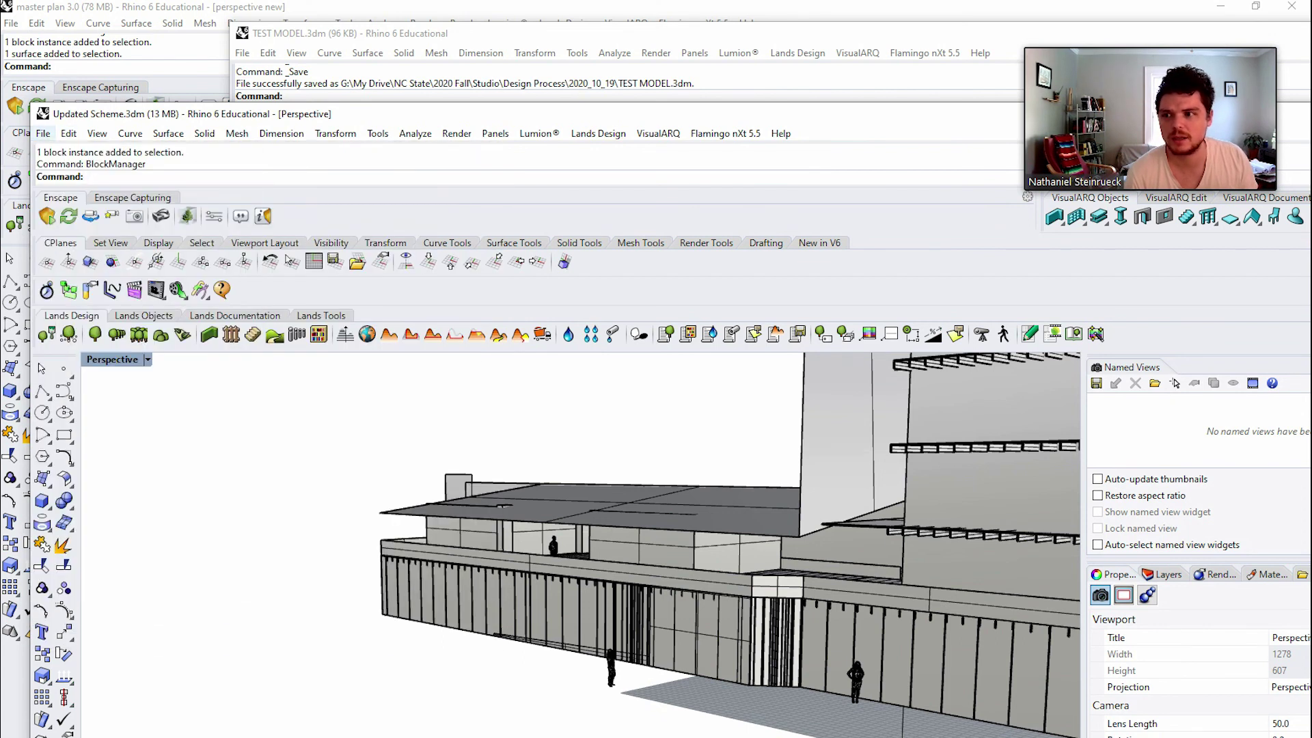
left_click(43, 133)
left_click(68, 208)
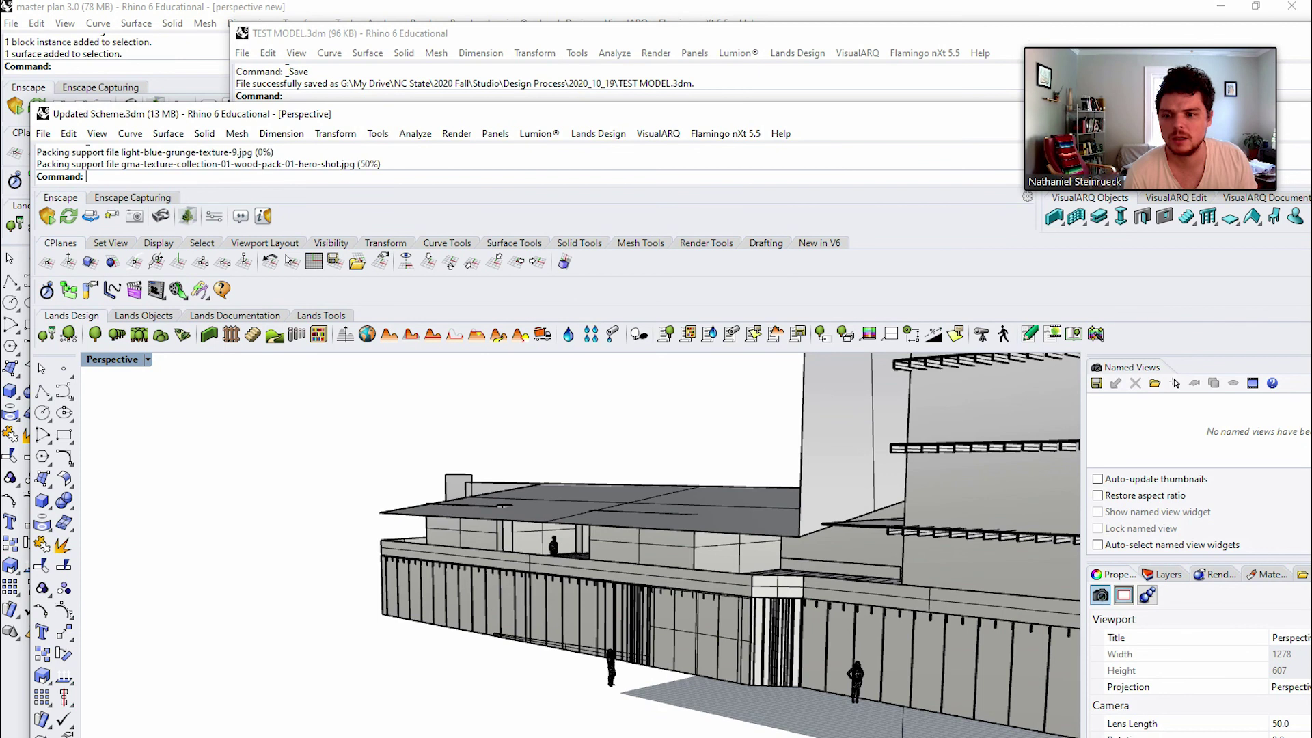
Switch to the master plan model, frame the scheme's low wing and tower, and open the Block Manager.
key("alt+Tab")
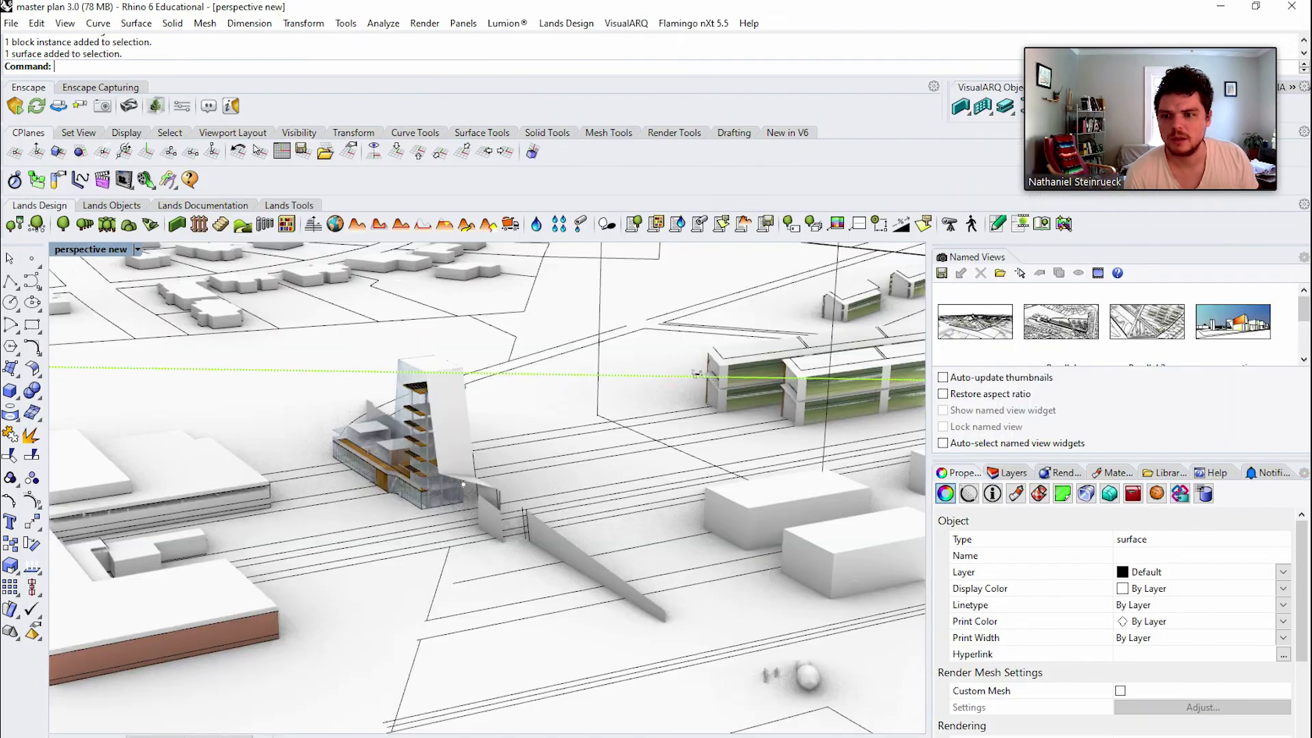
scroll(464, 485, "up", 10)
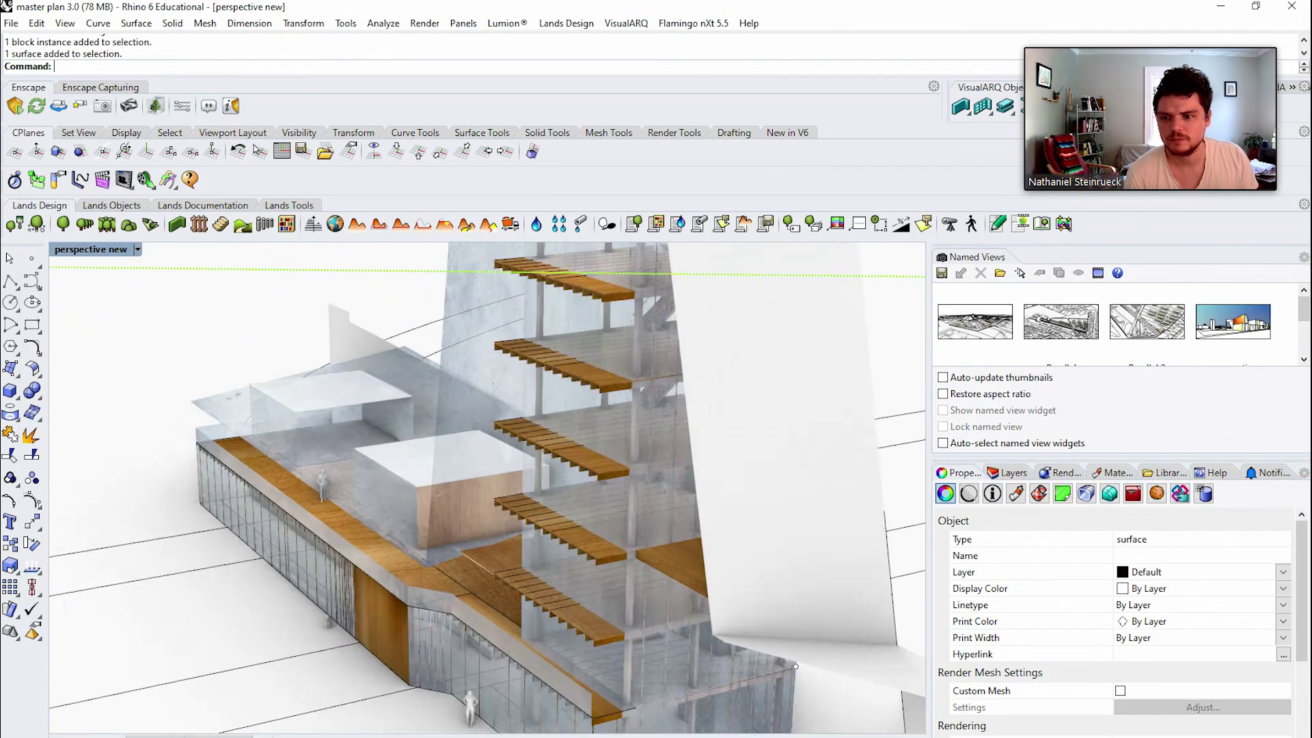
scroll(464, 484, "down", 2)
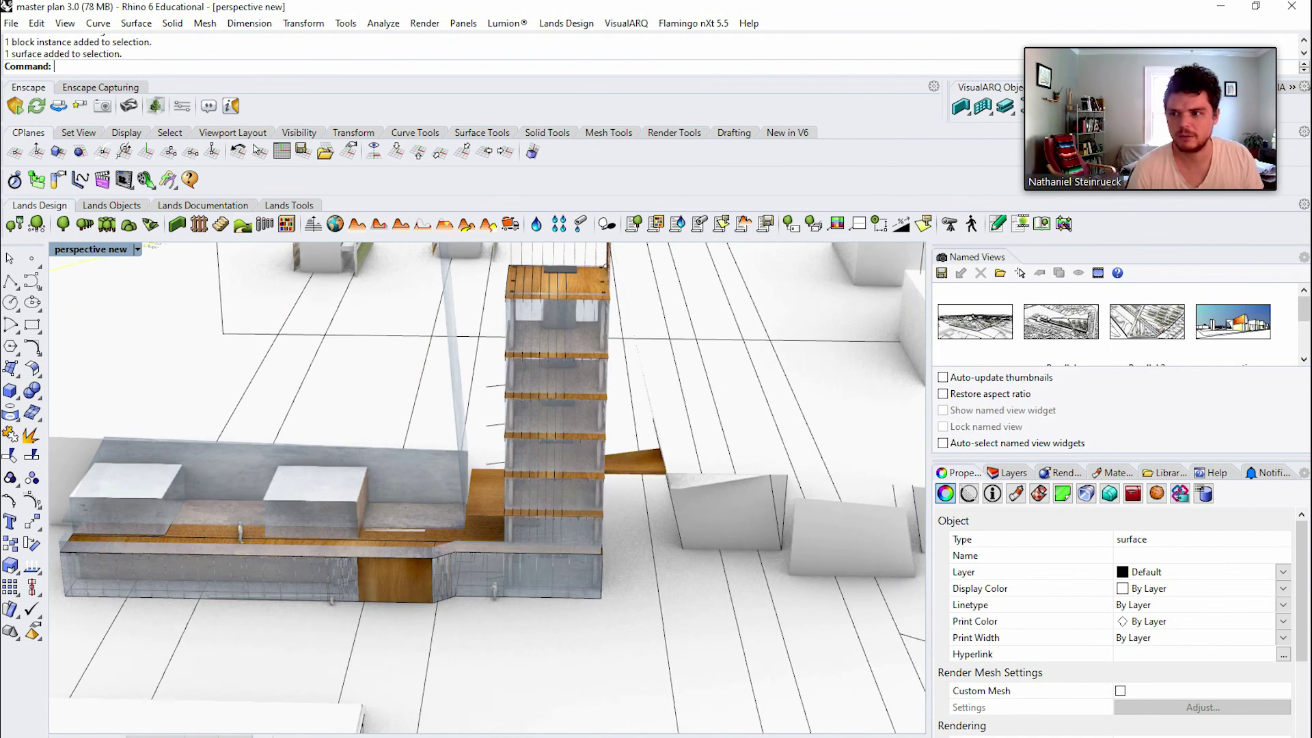
type("BlockManager")
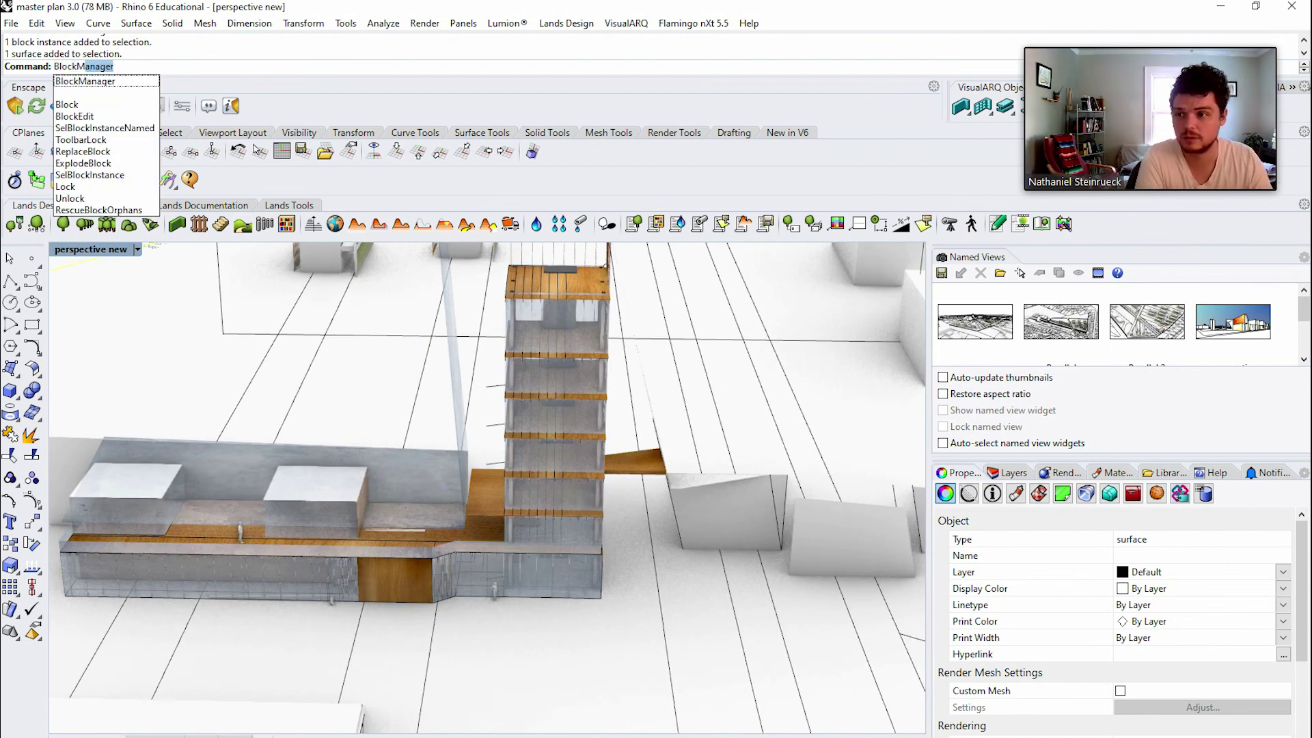
key("Return")
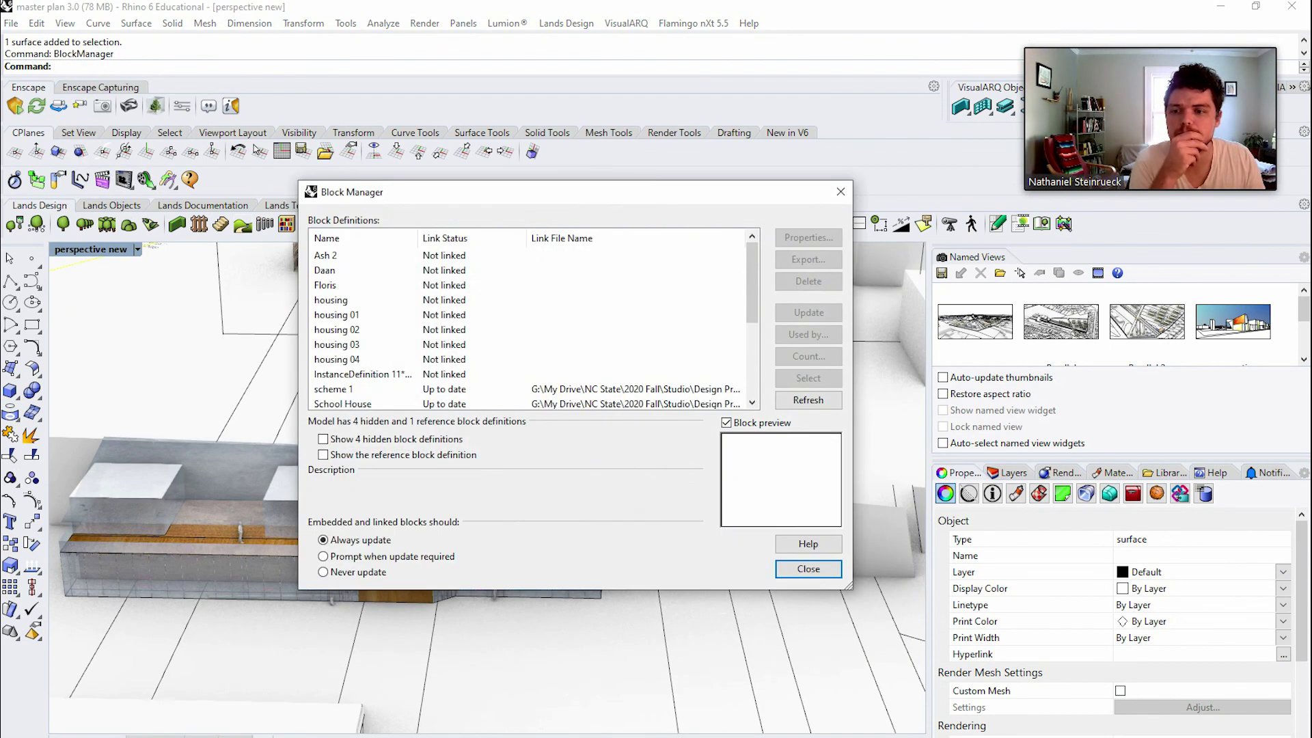
Update the Updated Scheme block definition from its linked file and inspect the columns on the low wing's terrace.
left_click(343, 404)
left_click(334, 375)
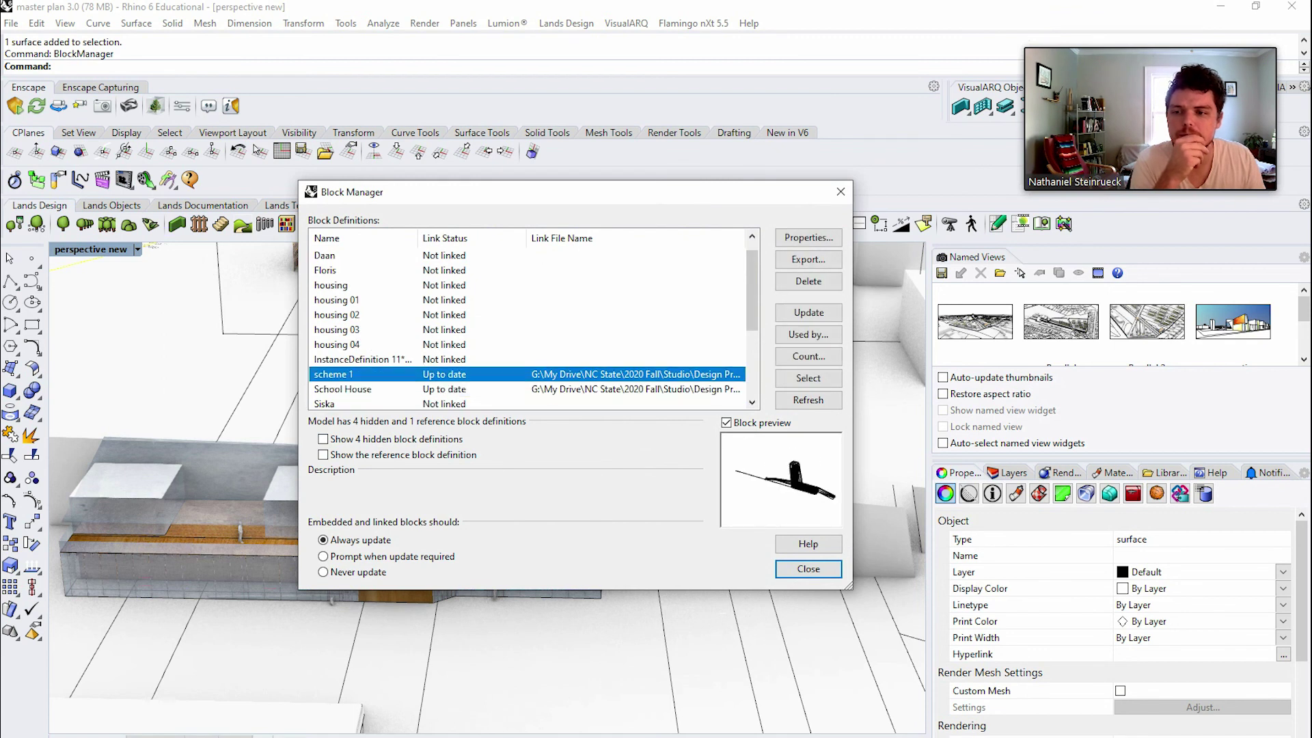
scroll(526, 321, "down", 3)
left_click(350, 375)
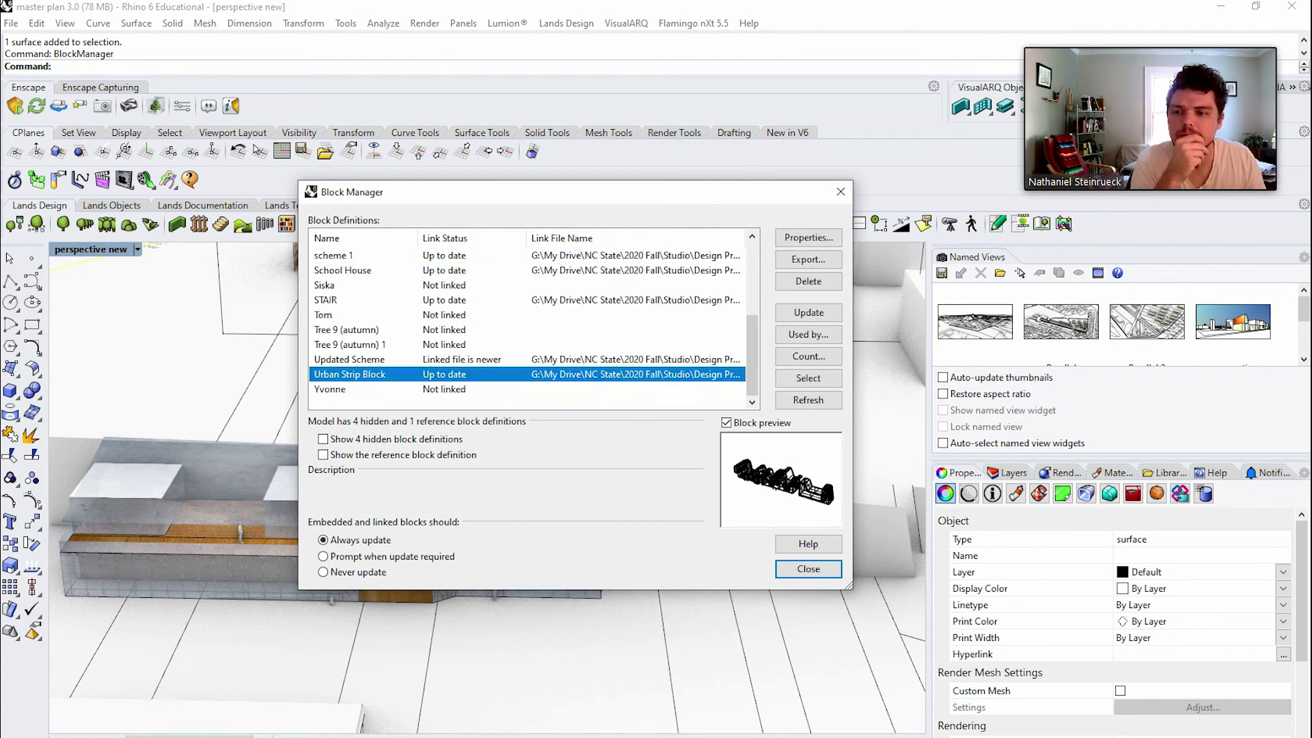
left_click(350, 359)
left_click(808, 312)
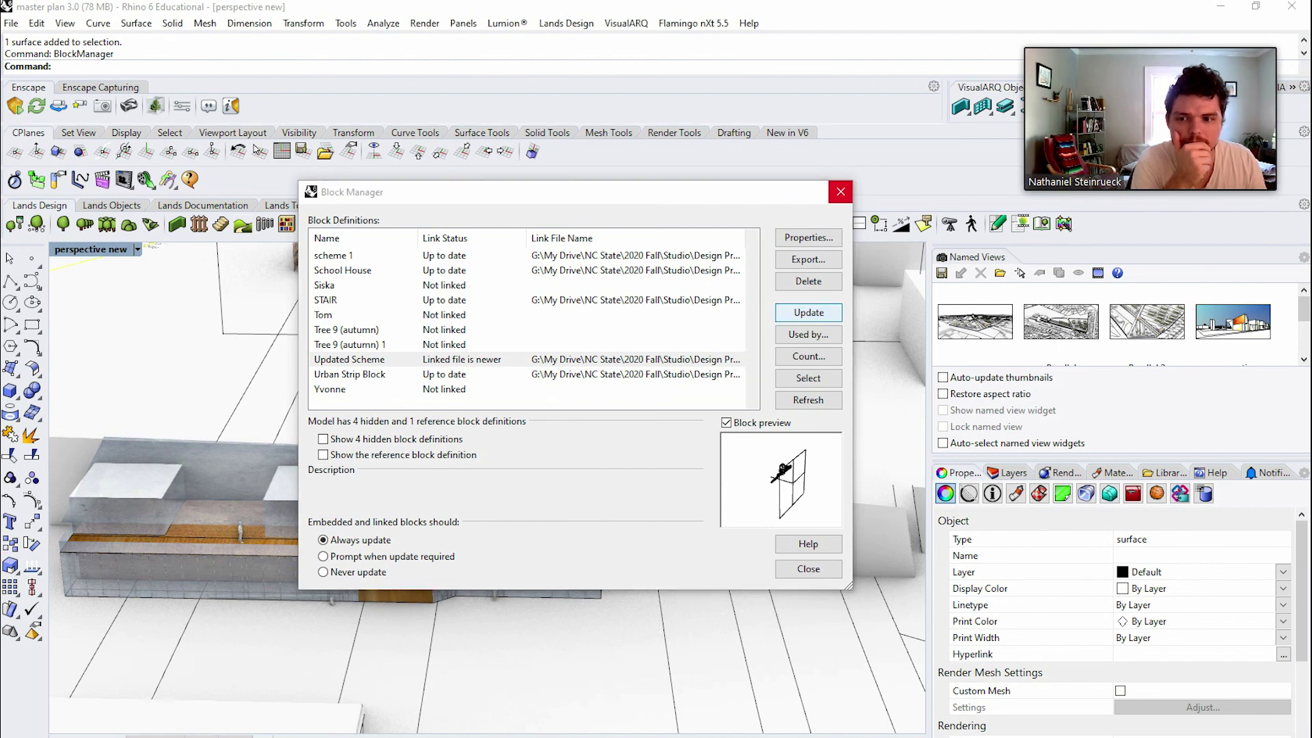
left_click(841, 192)
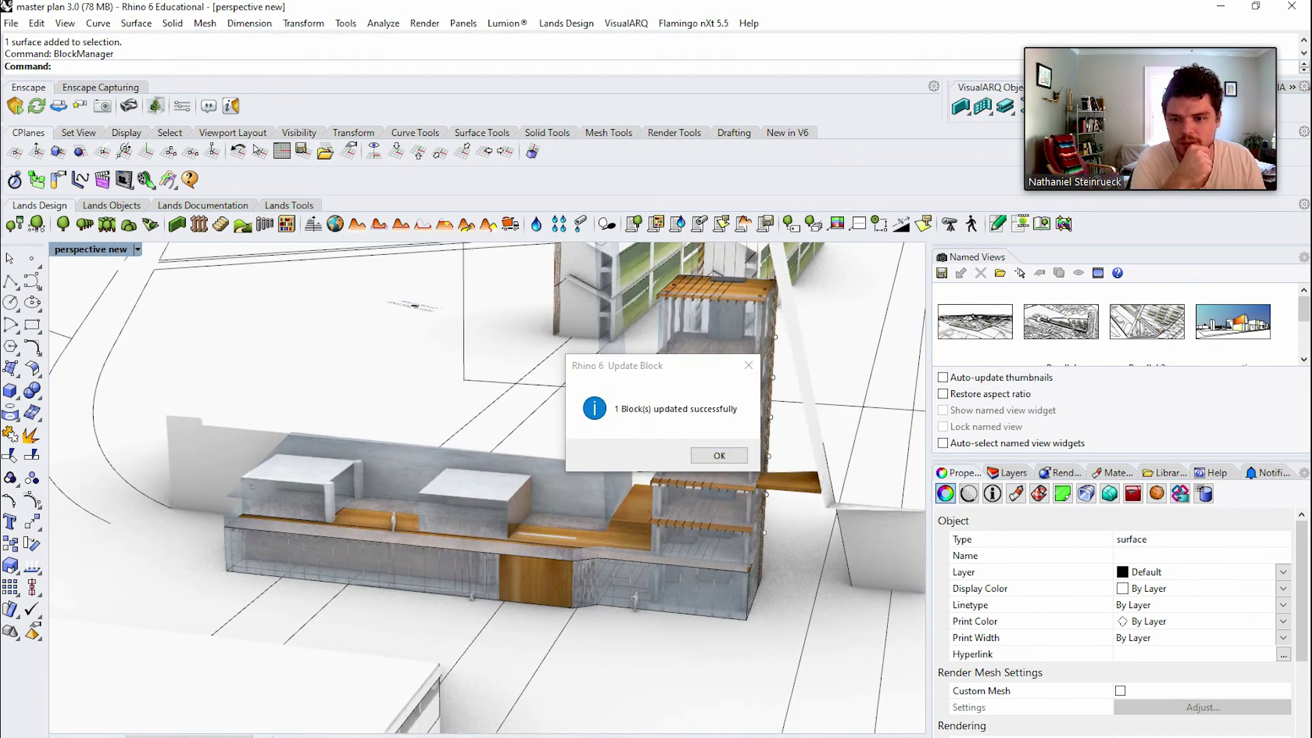
key("Return")
scroll(380, 529, "up", 5)
right_click_drag(380, 530, 417, 489)
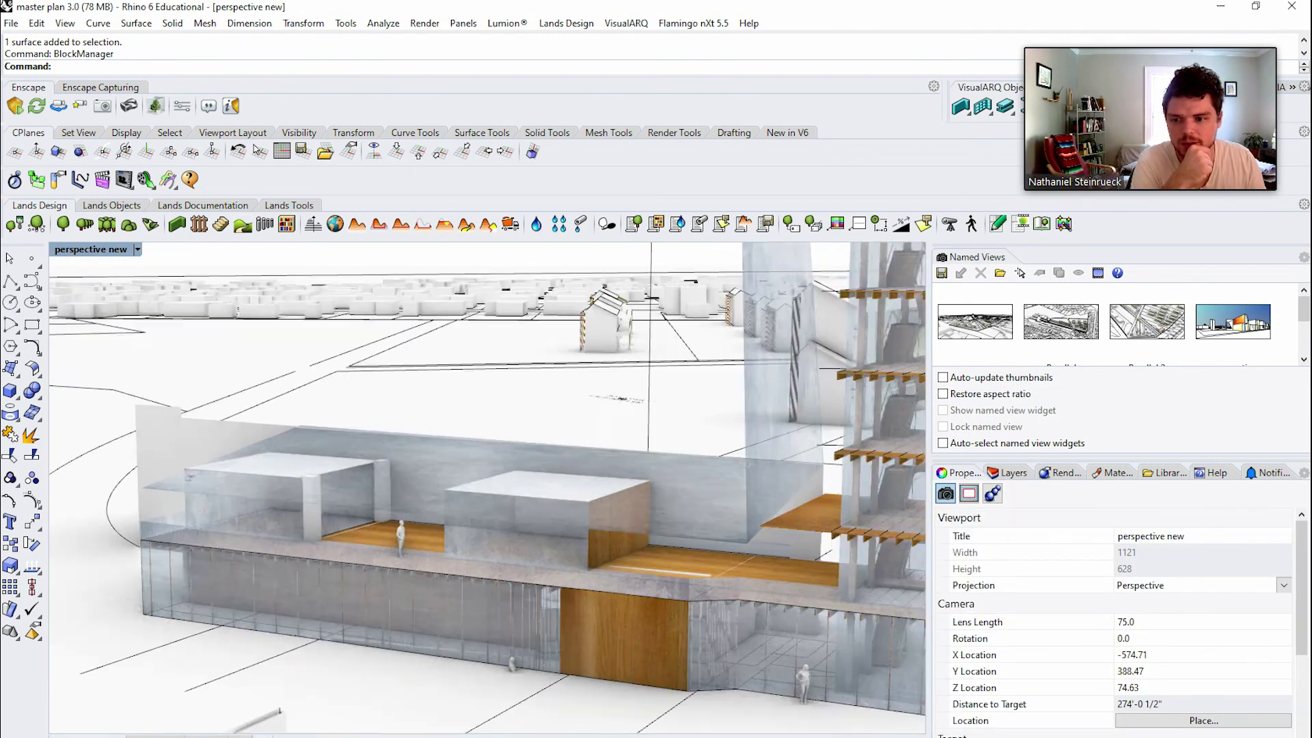
scroll(437, 520, "up", 2)
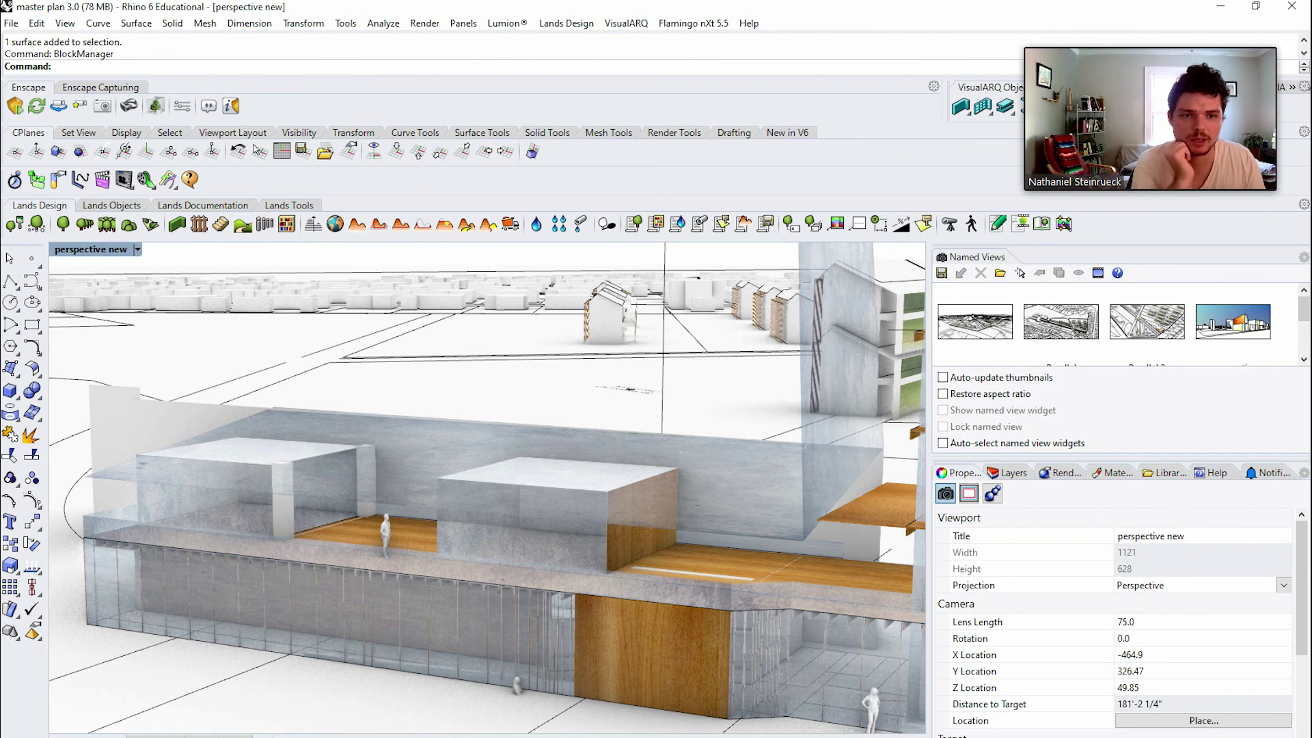